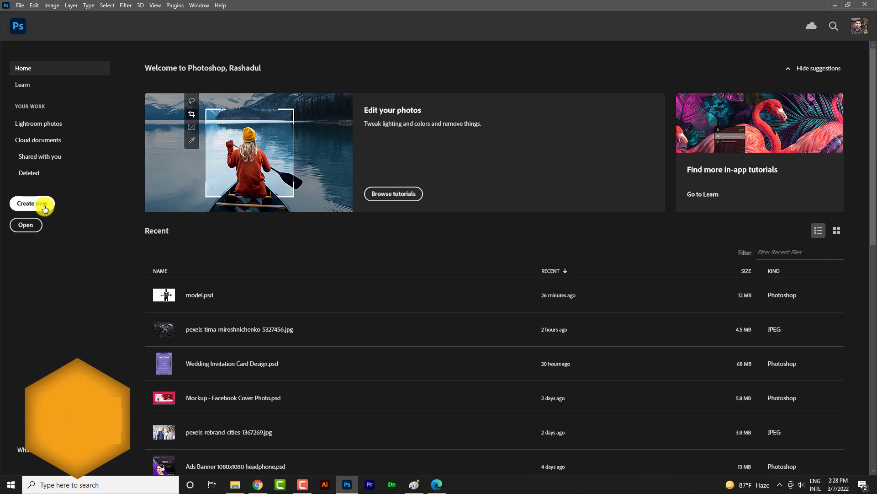
Create a blank A4 document named 'Gym Flyer Design'
left_click(44, 208)
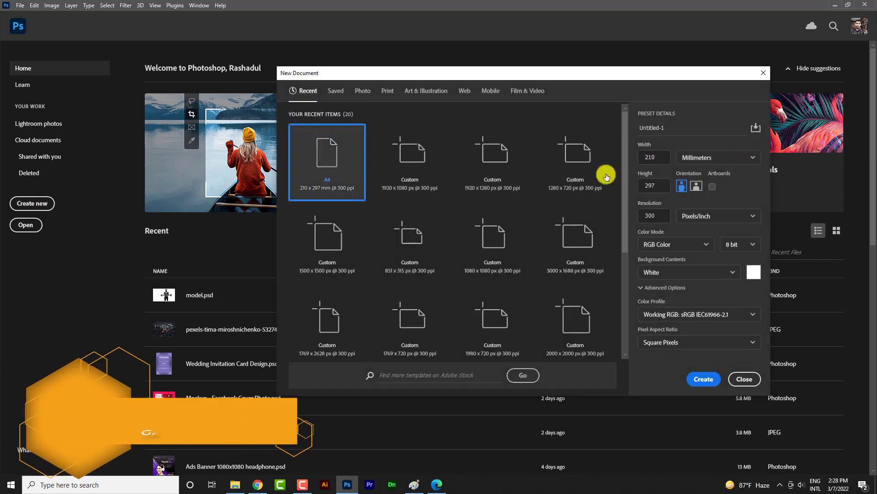
type("Gy")
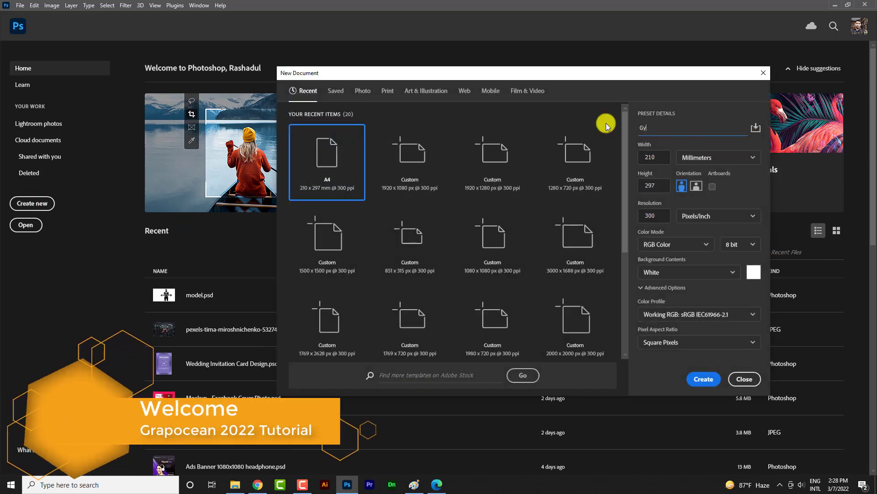
type("m Flyer Design")
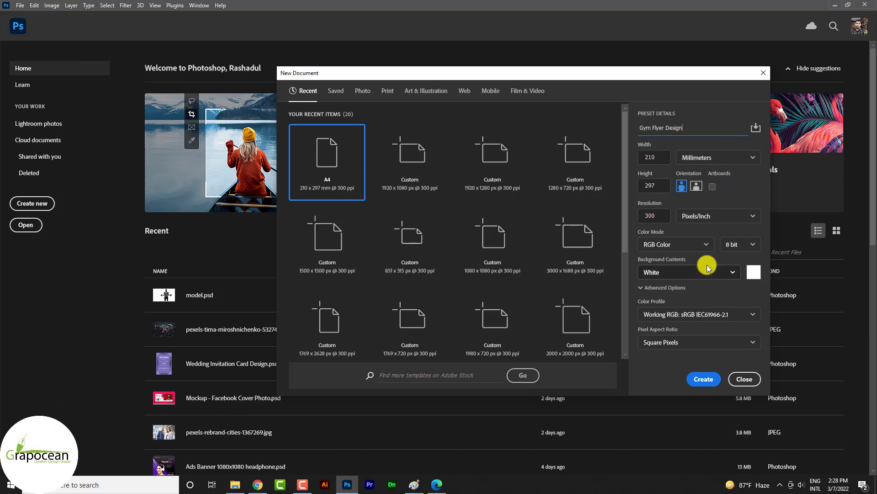
left_click(704, 378)
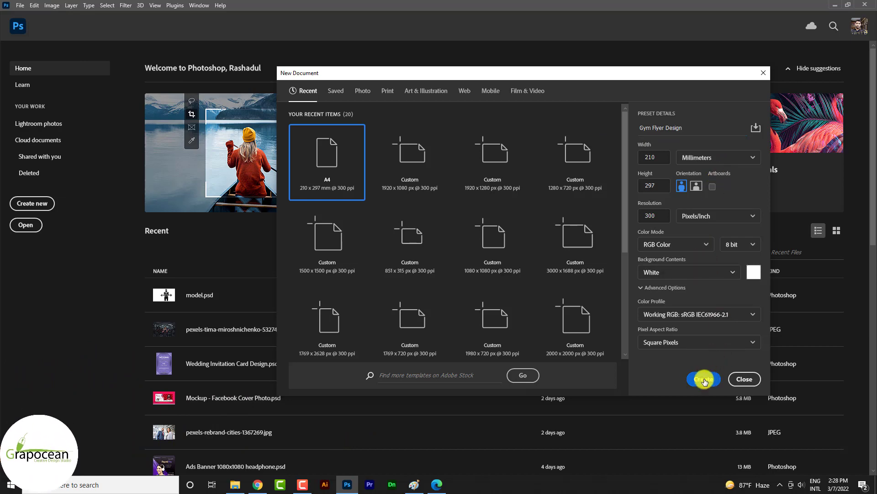
scroll(414, 228, "down", 1)
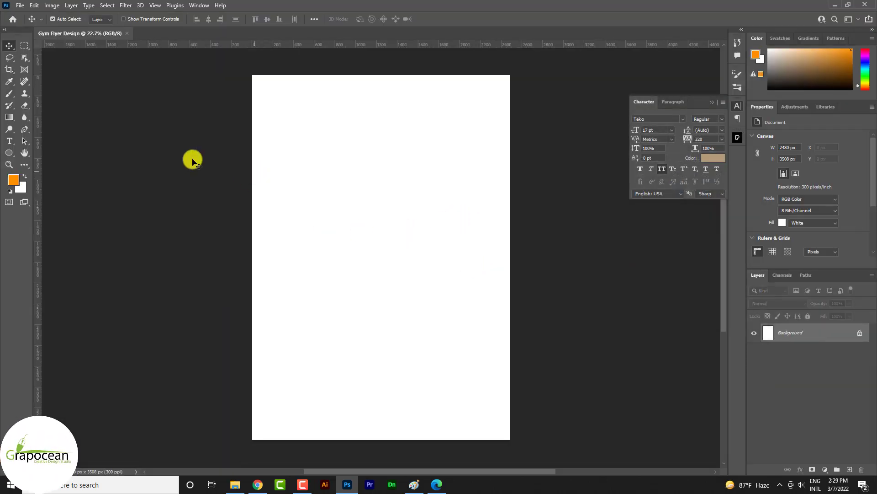
Open the model.jpg photo of the muscular man
left_click(20, 5)
left_click(21, 24)
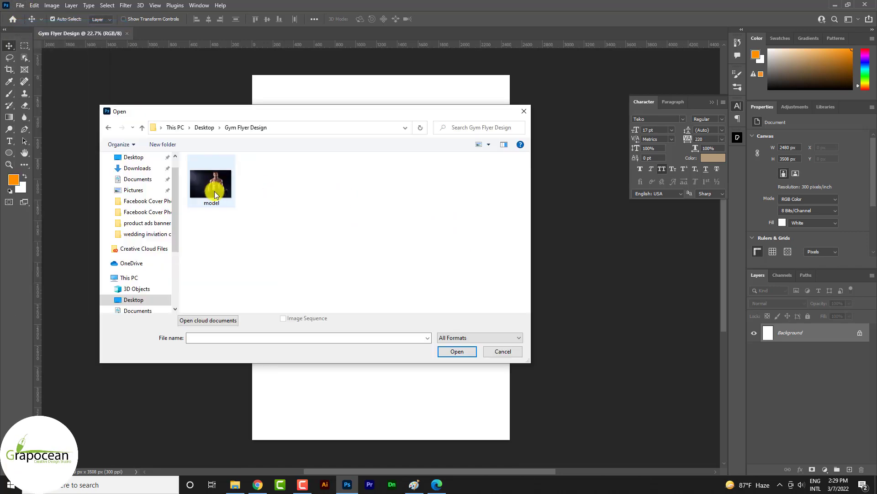
left_click(456, 349)
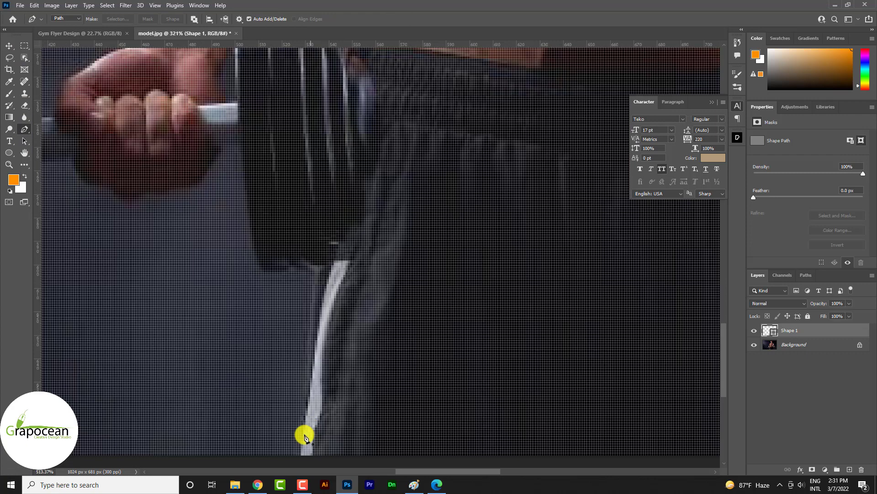
scroll(306, 437, "down", 2)
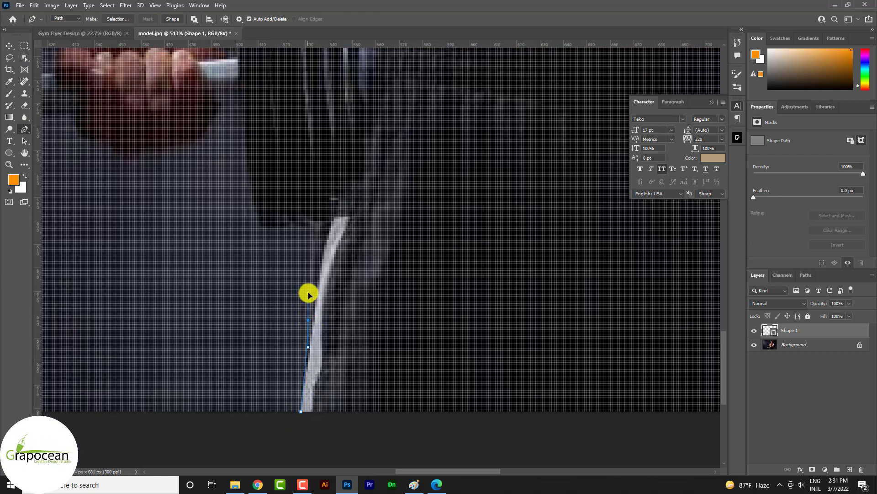
Trace a Pen path around the shorts edge, hand and dumbbell plate
scroll(316, 259, "down", 3)
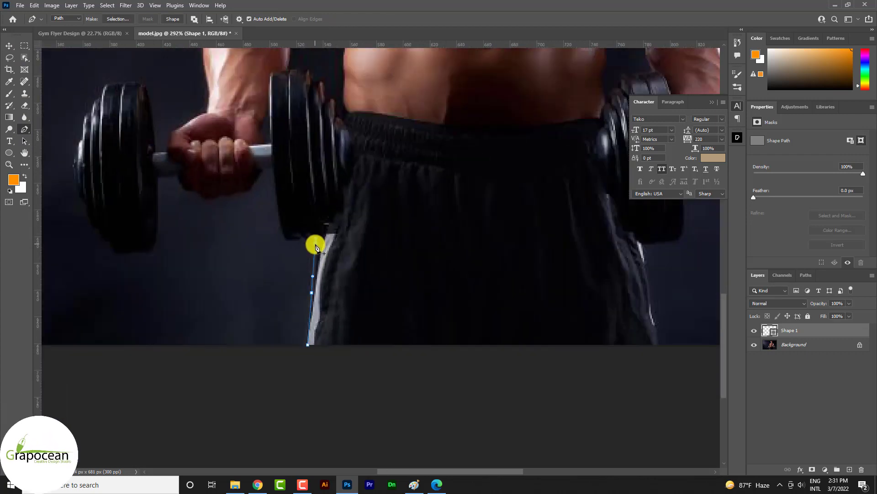
left_click_drag(315, 241, 302, 239)
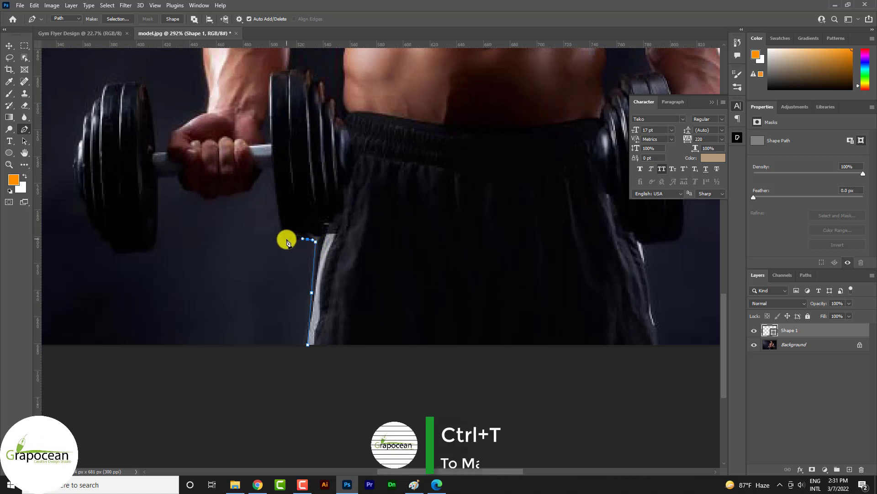
left_click(280, 219)
left_click(277, 201)
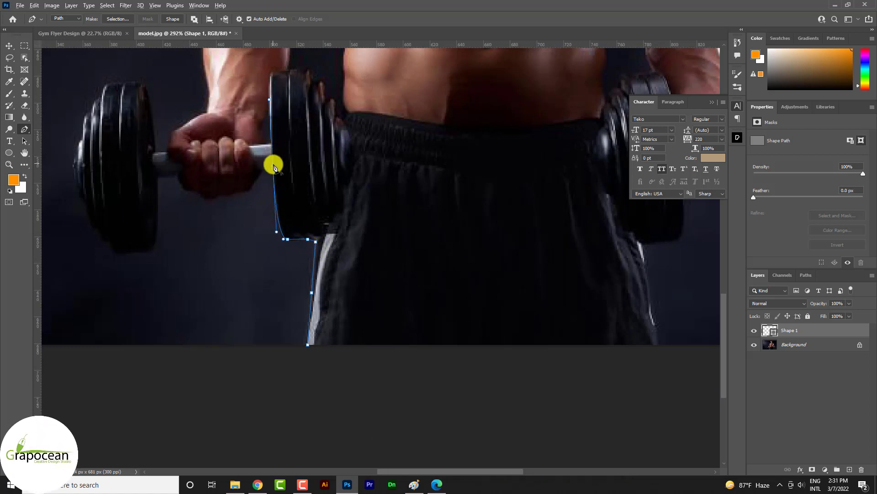
mouse_move(274, 167)
left_mouse_down()
mouse_move(231, 199)
mouse_move(194, 207)
left_mouse_up()
scroll(273, 180, "up", 3, "alt")
left_click(169, 197)
scroll(158, 199, "down", 3)
left_click(133, 160)
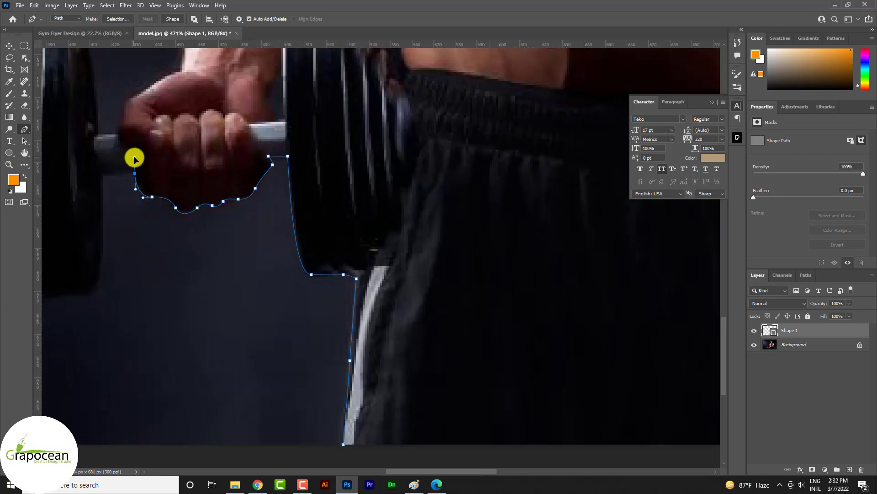
scroll(133, 160, "up", 3)
left_click_drag(303, 218, 296, 237)
left_click(267, 232)
left_click(227, 213)
left_click(210, 198)
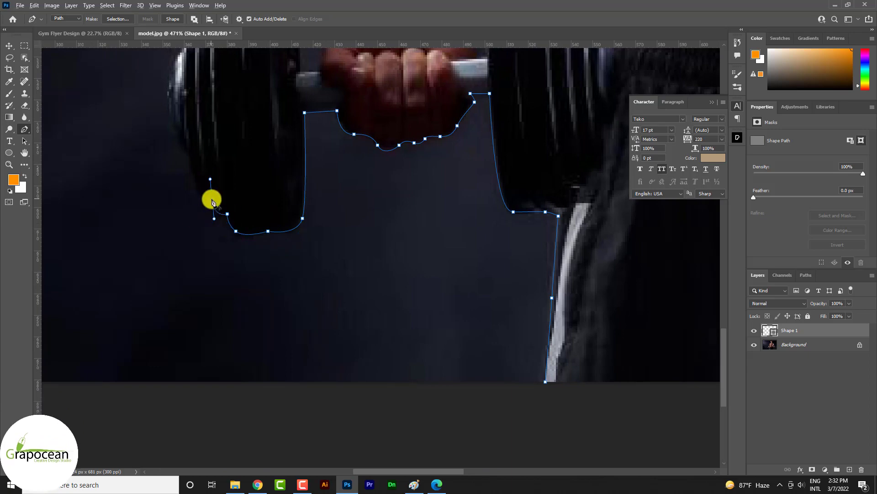
scroll(197, 179, "down", 2)
left_click(219, 162)
left_click(228, 103)
scroll(251, 136, "up", 2, "alt")
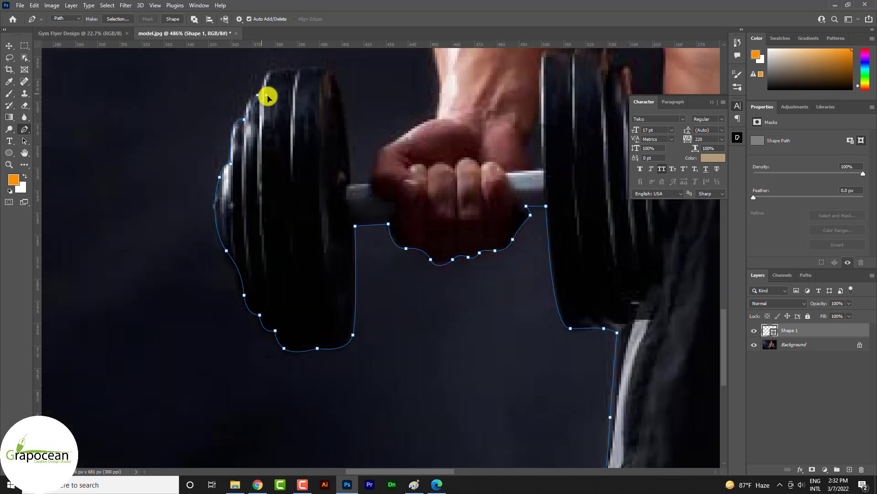
left_click_drag(293, 70, 326, 76)
Continue the Pen outline along the arm and up the neck to the ear
scroll(362, 227, "down", 2, "alt")
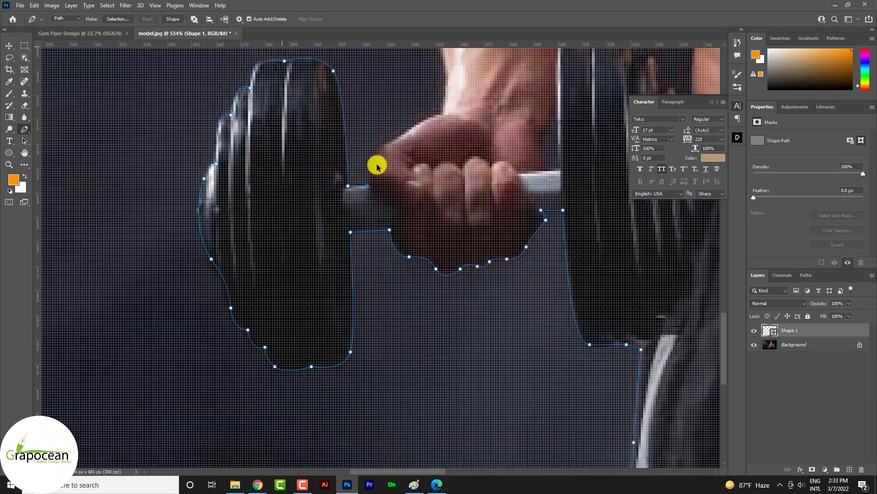
scroll(434, 125, "down", 1, "alt")
scroll(400, 122, "up", 3)
scroll(428, 160, "up", 3, "alt")
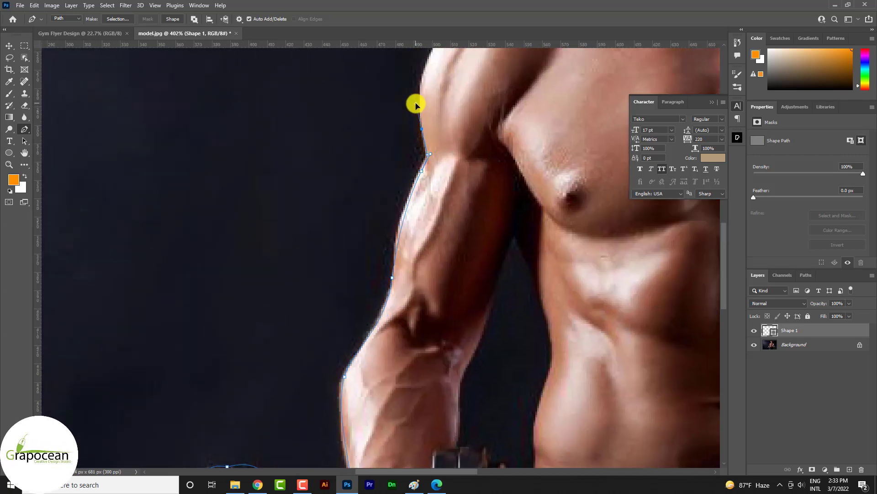
scroll(416, 105, "up", 3)
mouse_move(498, 101)
left_mouse_down()
mouse_move(479, 108)
mouse_move(461, 272)
left_mouse_up()
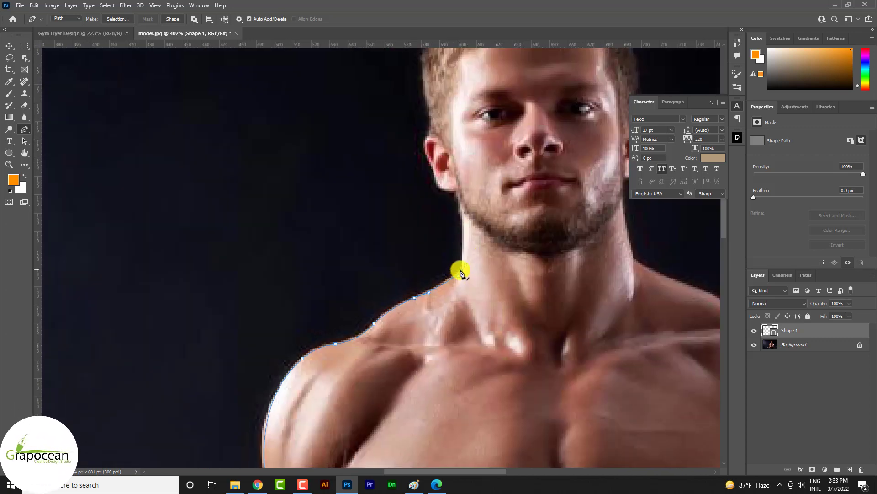
left_click(462, 220)
scroll(425, 216, "up", 3)
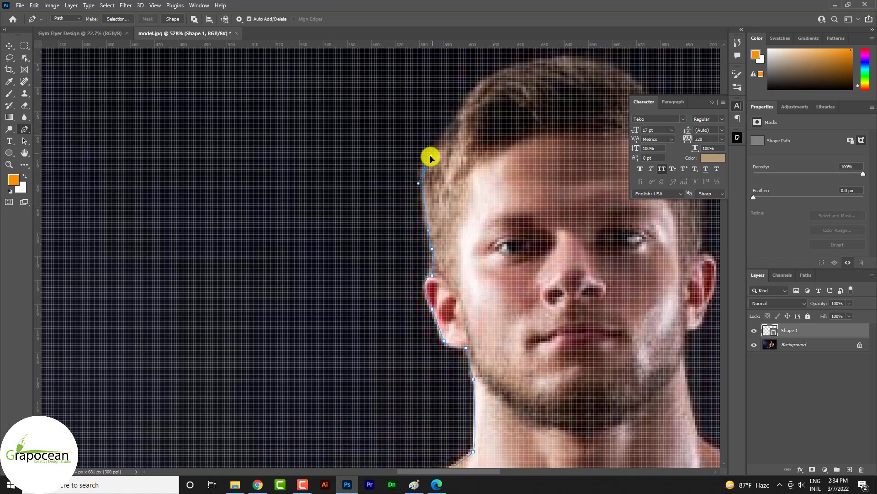
scroll(468, 283, "up", 5)
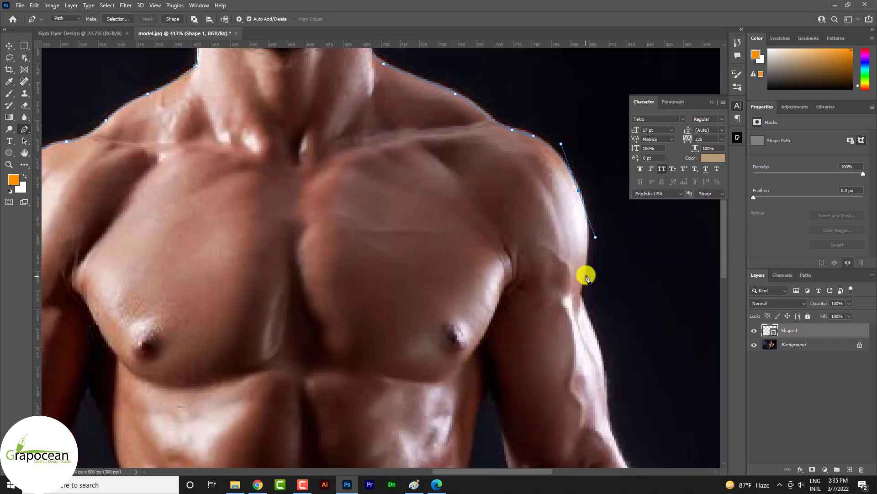
left_click_drag(585, 308, 569, 197)
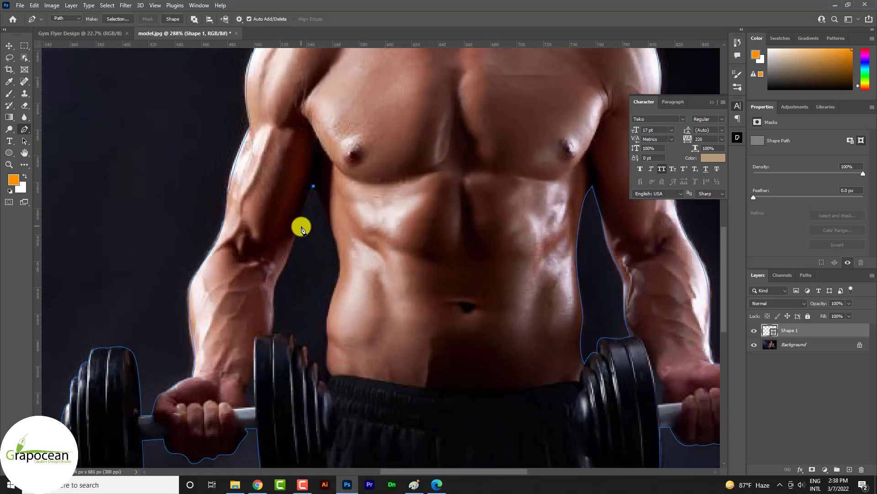
scroll(266, 349, "up", 3)
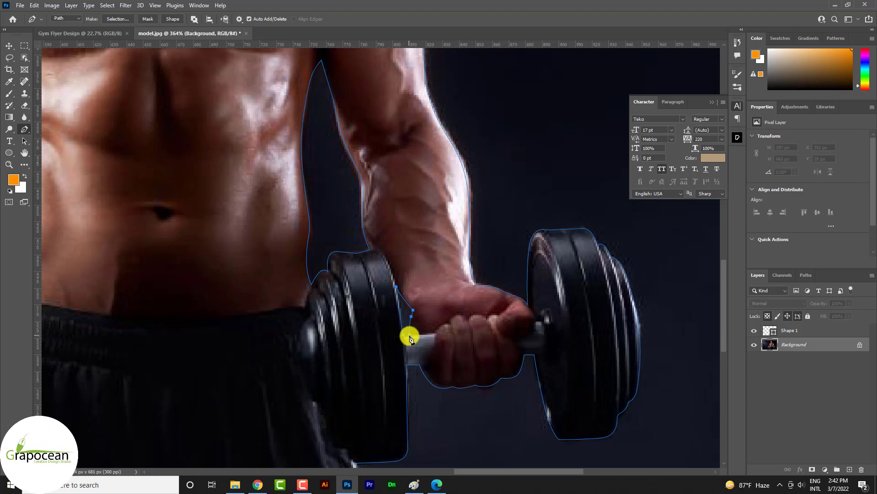
scroll(411, 338, "down", 5)
scroll(415, 336, "down", 4)
Turn the path into a selection and output it via Select and Mask as a masked layer
key("ctrl+Return")
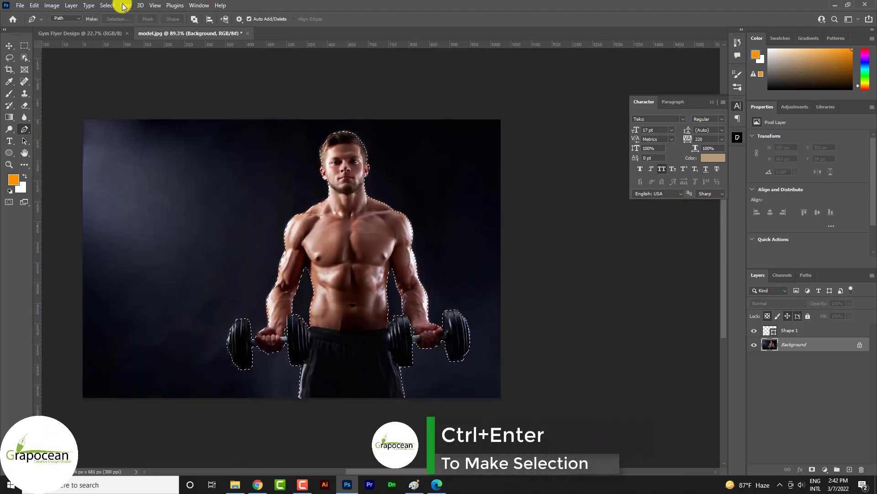
left_click(105, 6)
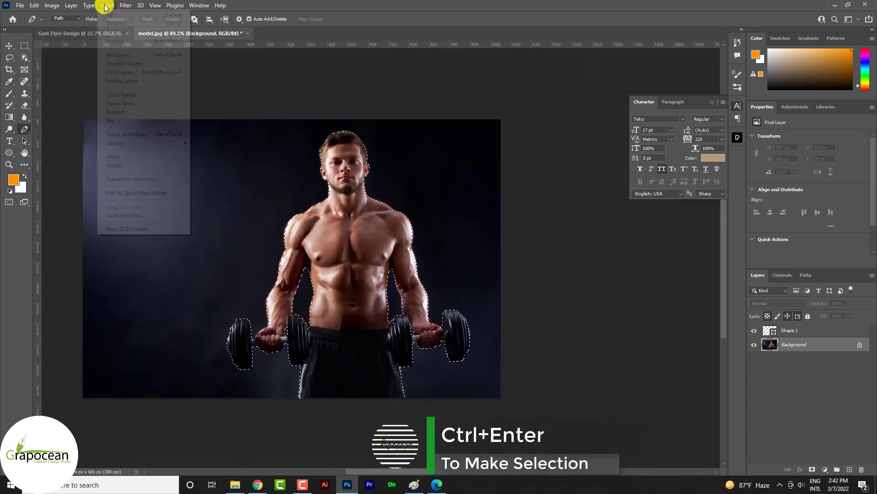
left_click(152, 137)
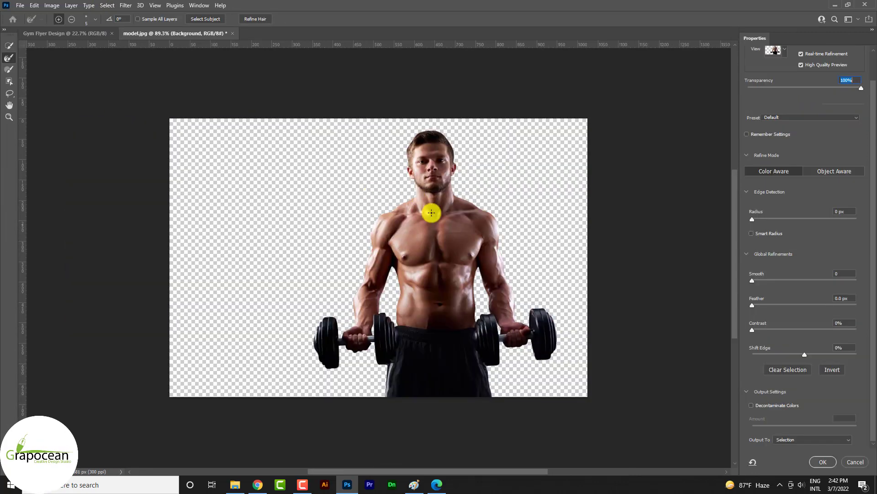
key("Return")
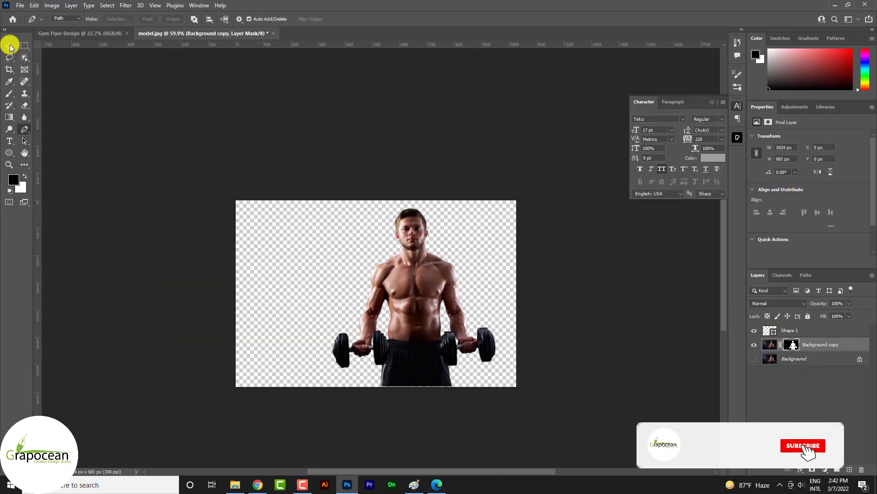
Drag the cut-out man from model.jpg into the Gym Flyer Design document
left_click(10, 46)
mouse_move(402, 284)
left_mouse_down()
mouse_move(116, 55)
mouse_move(378, 299)
left_mouse_up()
scroll(380, 300, "down", 3)
Free-transform the man larger to fill the flyer width and lower him on the page
key("ctrl+t")
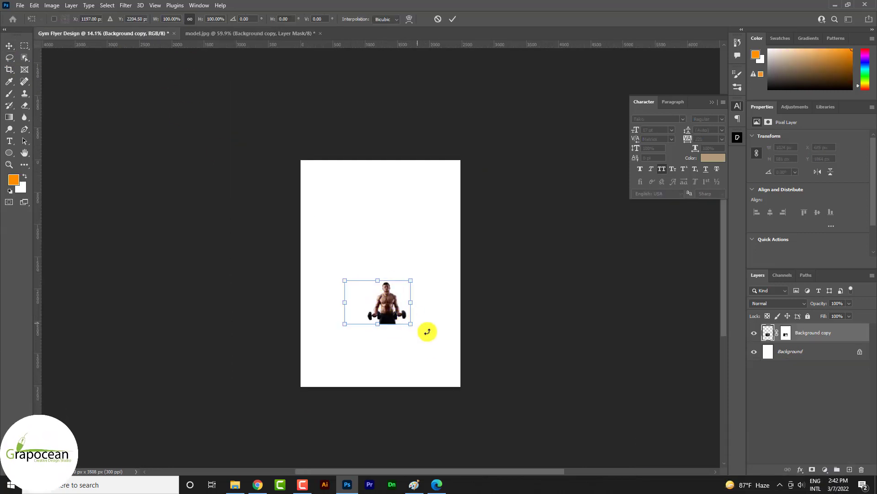
left_click_drag(411, 323, 464, 358)
left_click_drag(394, 333, 372, 325)
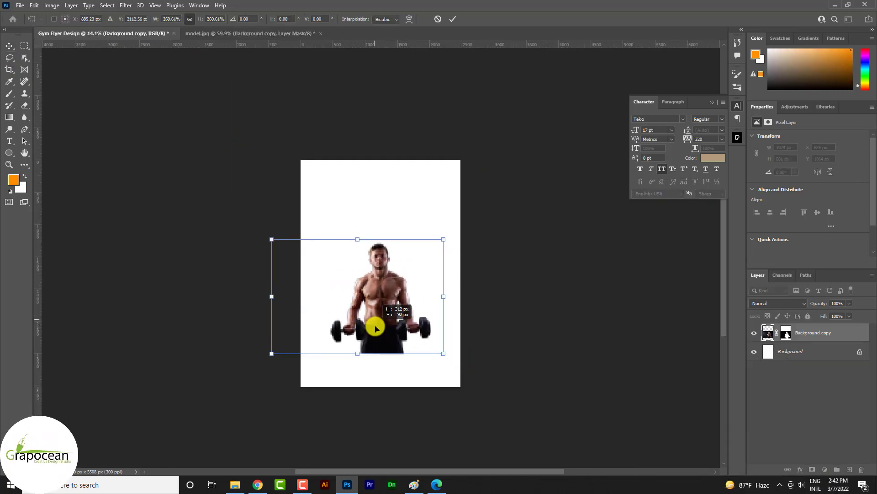
left_click_drag(442, 356, 470, 400)
mouse_move(392, 352)
left_mouse_down()
mouse_move(394, 365)
mouse_move(394, 343)
left_mouse_up()
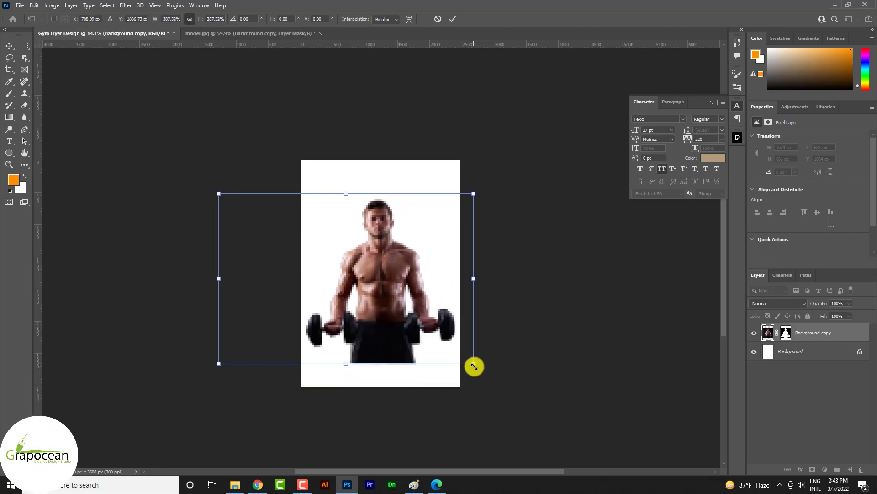
left_click_drag(474, 366, 487, 374)
left_click_drag(414, 354, 411, 350)
left_click(454, 18)
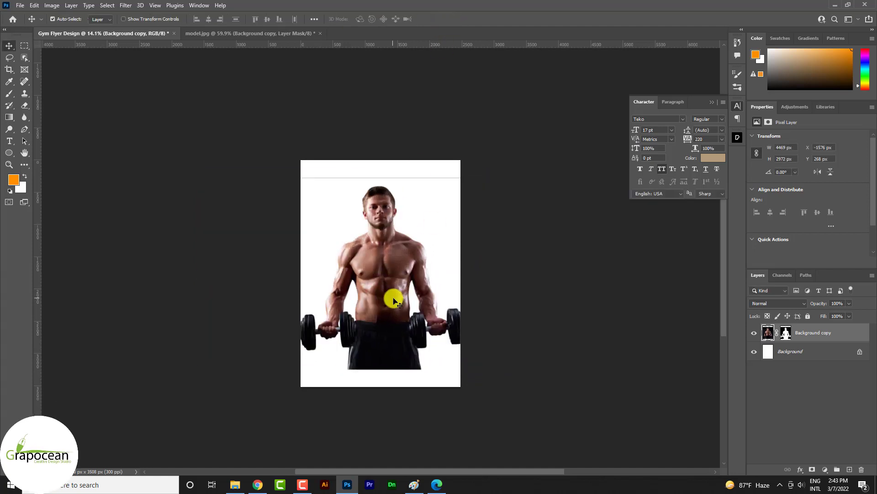
scroll(393, 293, "up", 5)
scroll(394, 291, "down", 3)
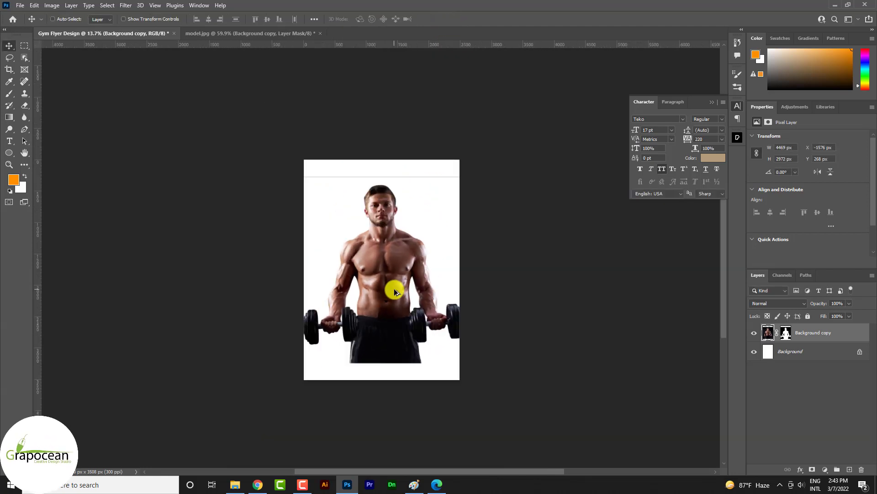
scroll(407, 168, "up", 2)
scroll(407, 168, "up", 1)
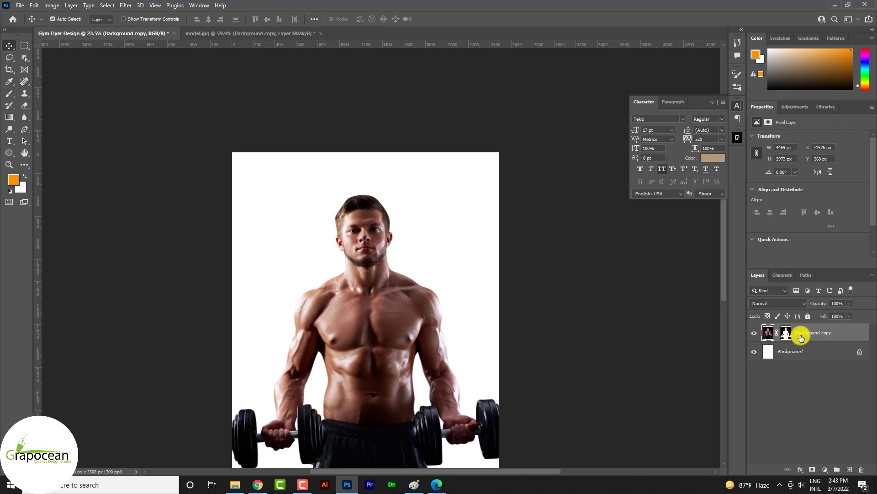
Duplicate the model layer, apply the mask on Background copy 2, and hide the original
key("ctrl+j")
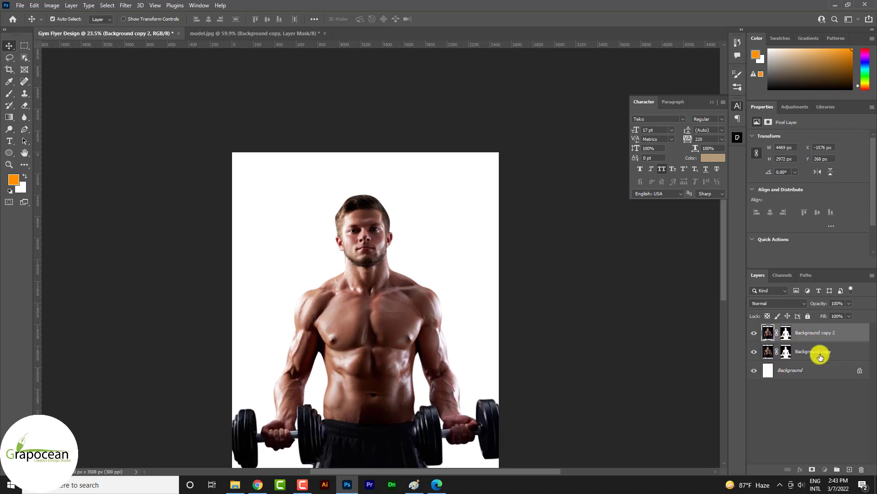
right_click(783, 335)
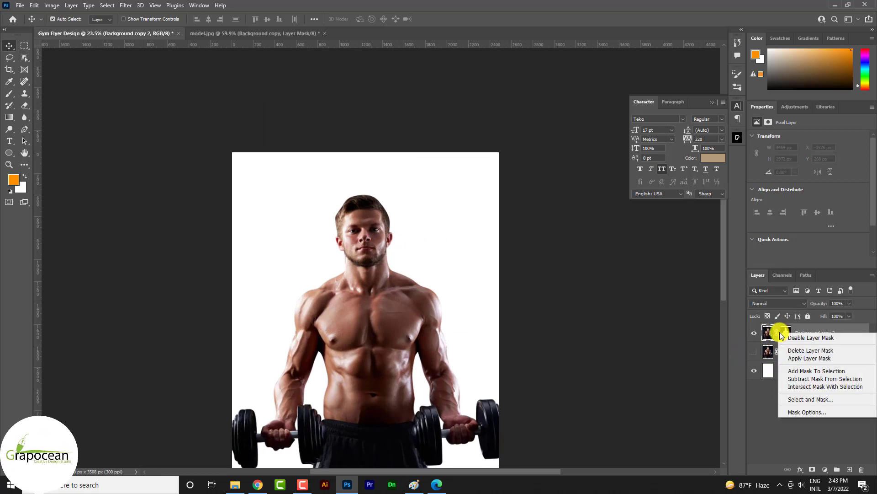
left_click(810, 358)
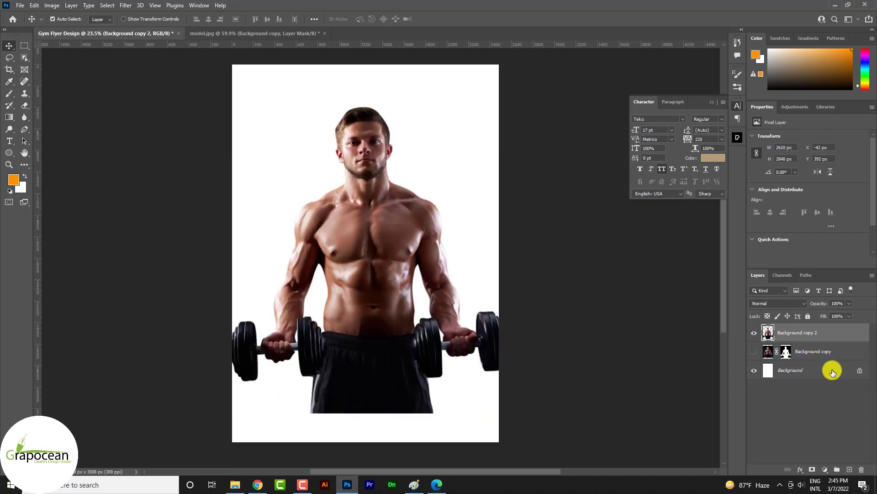
left_click(824, 357)
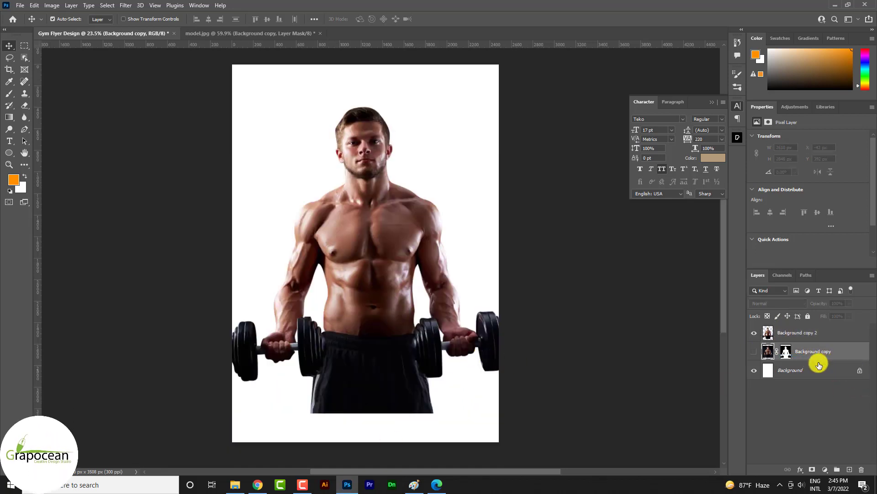
Add a Solid Color fill layer behind the model set to dark navy #111419
left_click(829, 468)
left_click(831, 316)
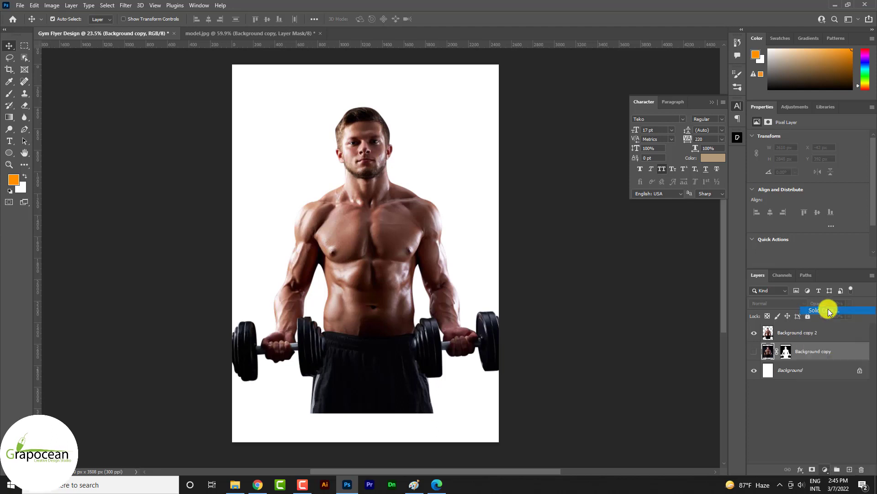
left_click_drag(435, 335, 439, 325)
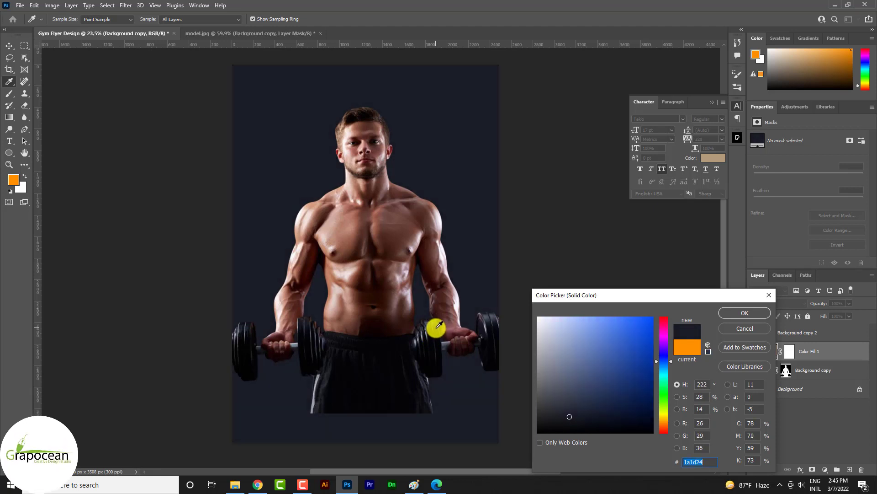
left_click(754, 313)
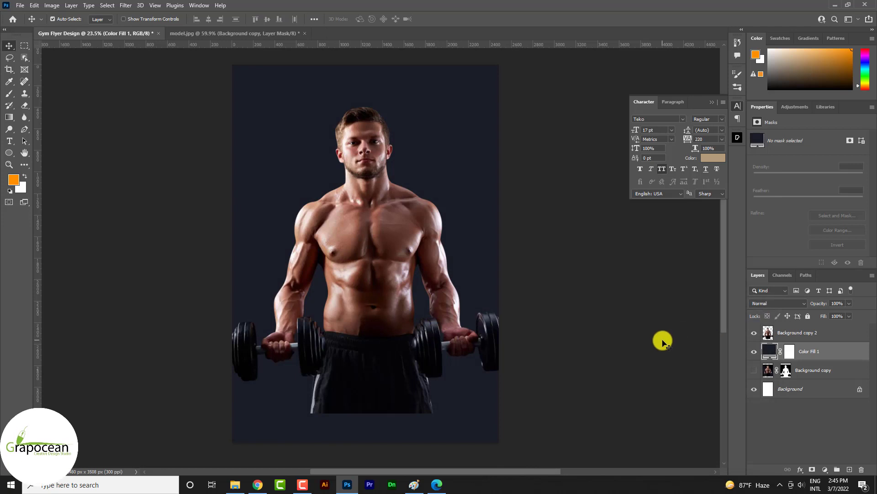
double_click(772, 351)
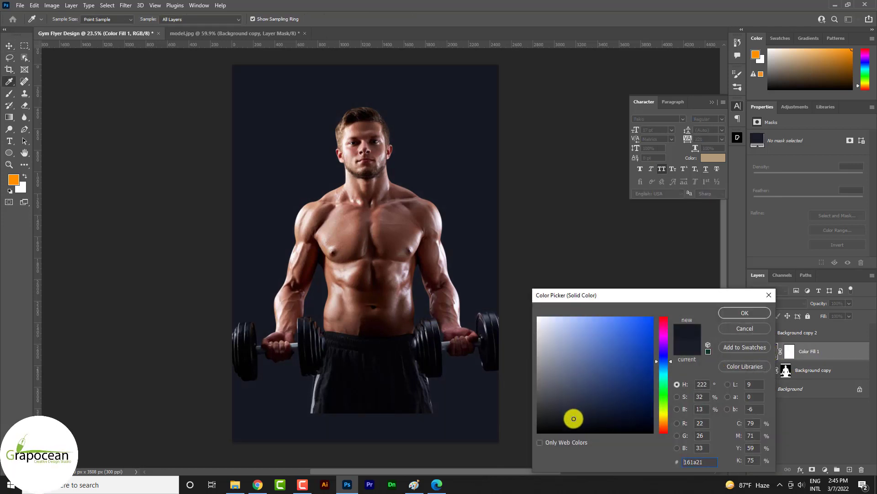
left_click_drag(572, 420, 573, 421)
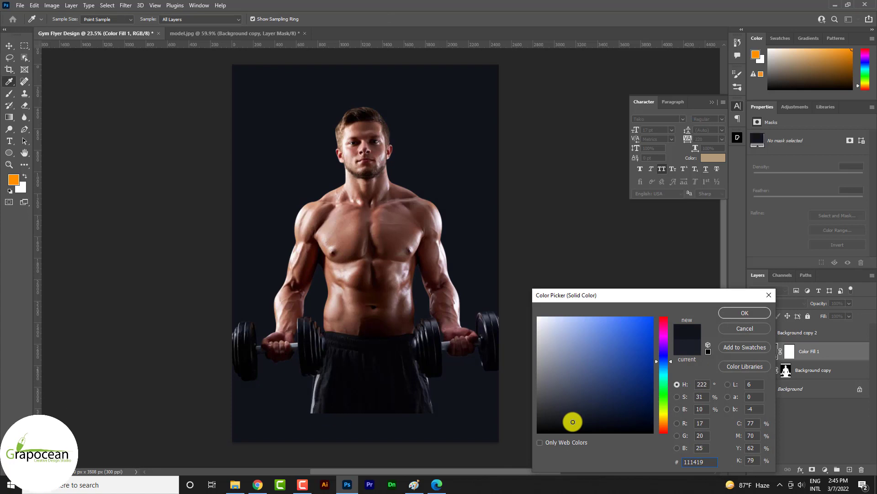
left_click(749, 313)
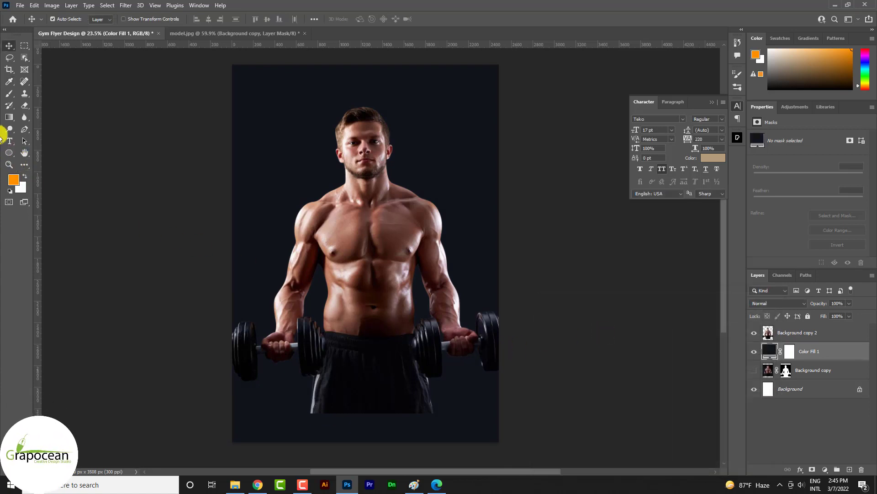
Add a #DD2C00 Solid Color fill clipped to the model in Soft Light mode
left_click(819, 338)
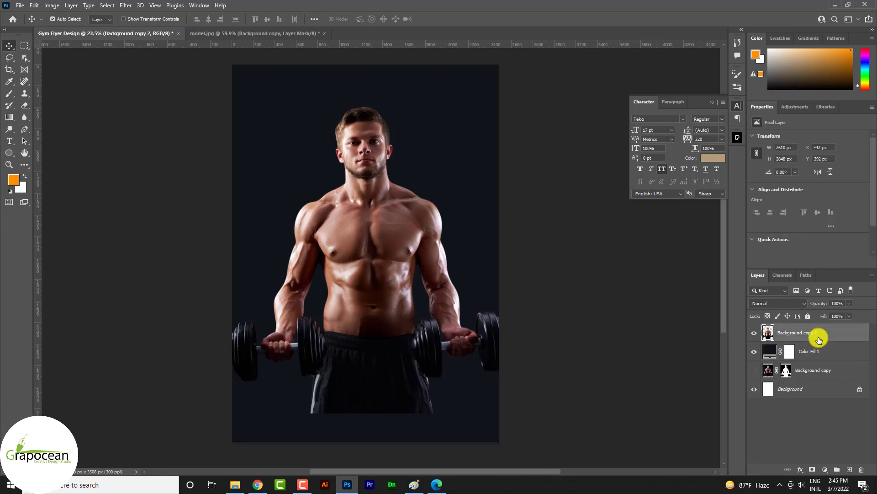
left_click(825, 470)
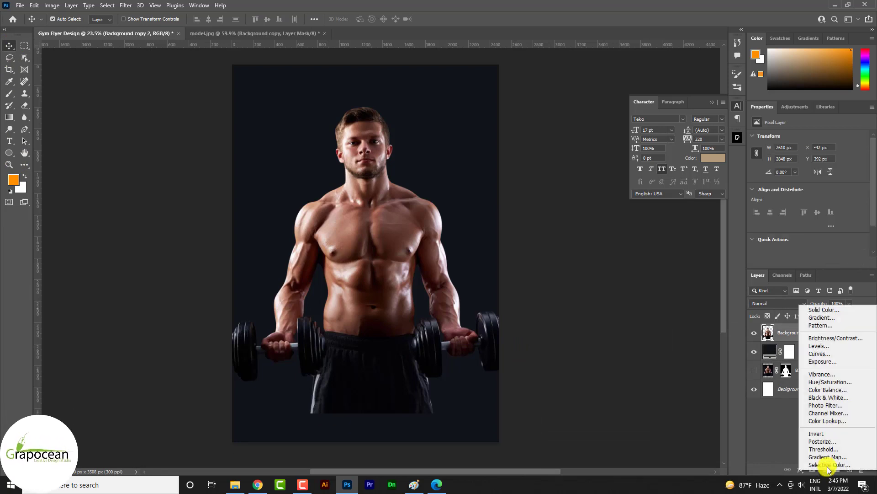
left_click(840, 310)
type("DD2C00")
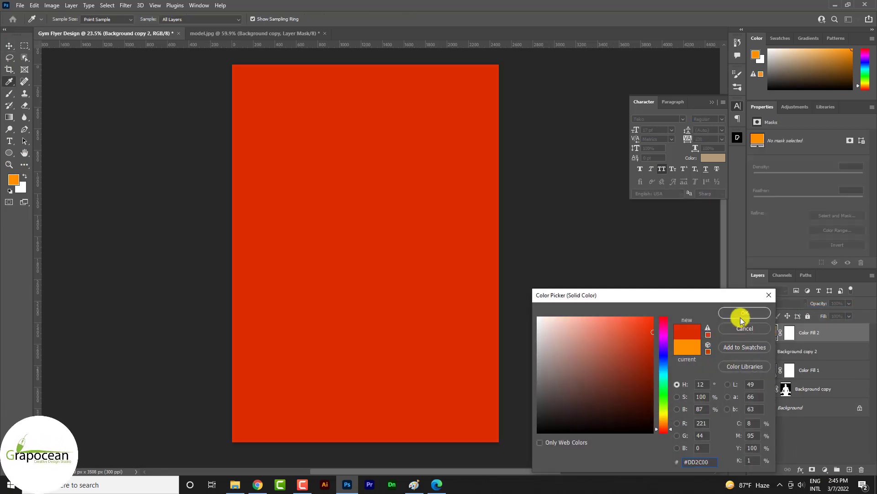
left_click(743, 313)
right_click(822, 330)
left_click(746, 264)
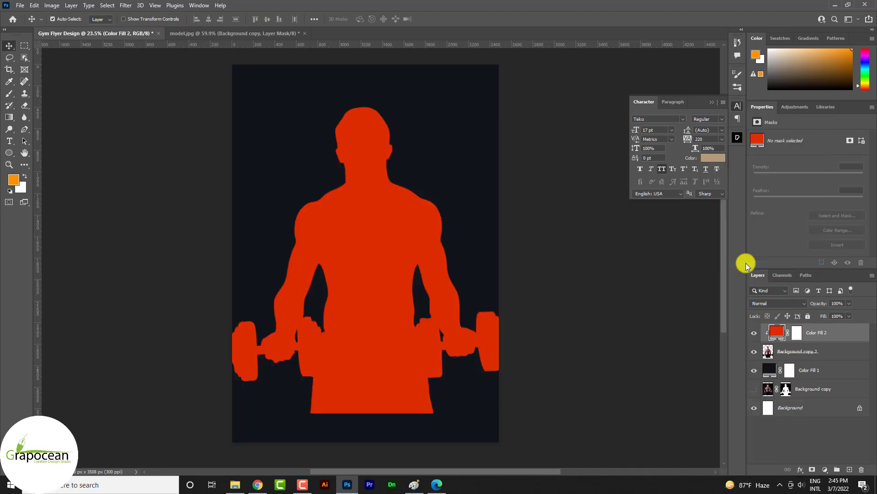
left_click(785, 302)
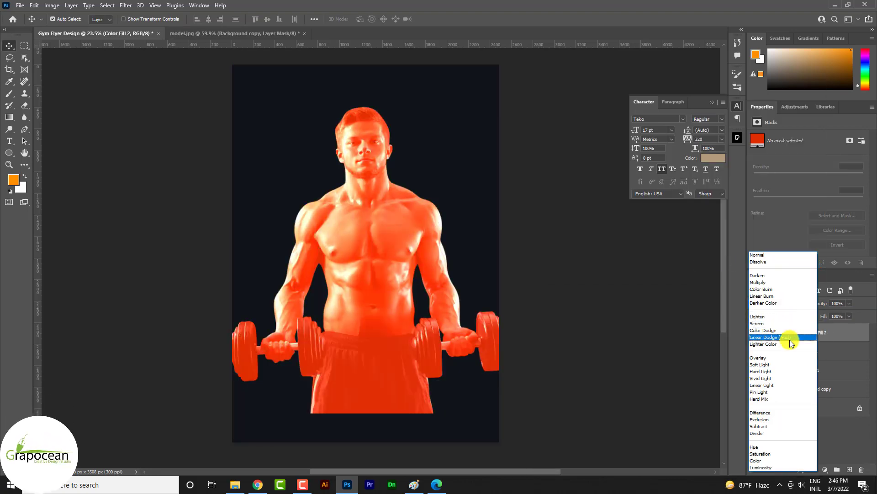
left_click(796, 366)
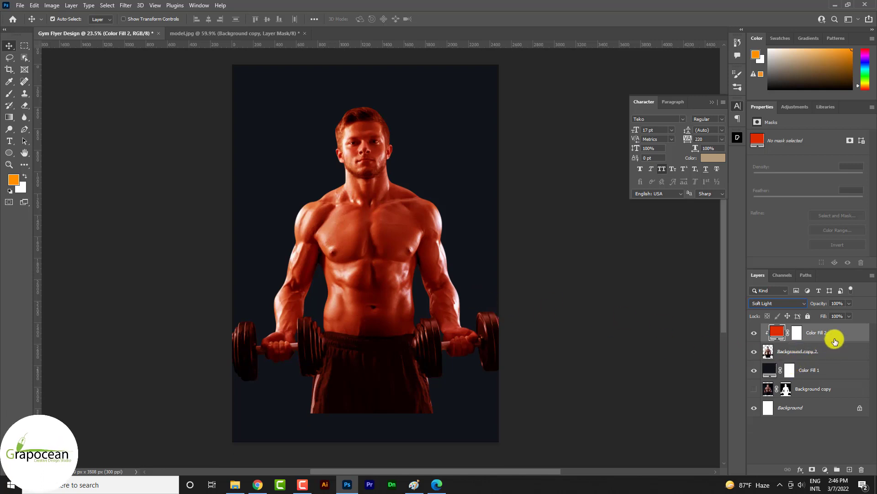
Add a #00C853 green Solid Color fill clipped to the model in Vivid Light mode
left_click(825, 469)
left_click(838, 307)
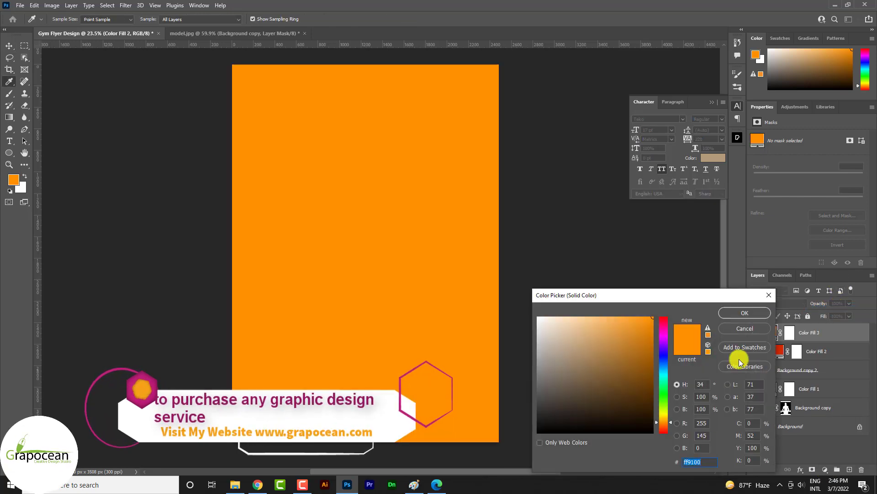
key("ctrl+v")
left_click(754, 316)
right_click(823, 333)
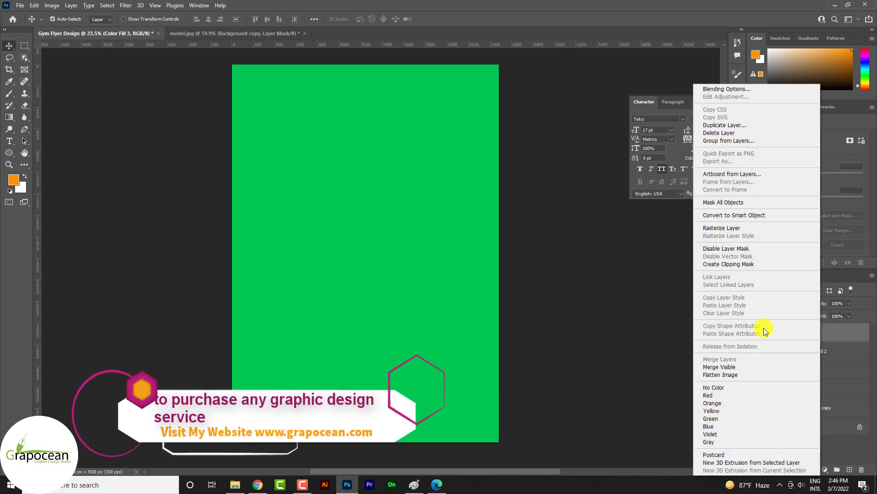
left_click(749, 265)
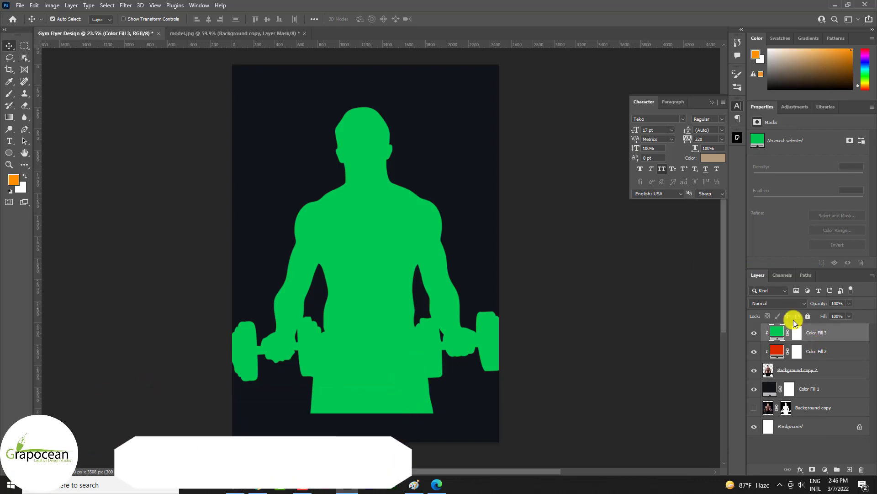
left_click(786, 303)
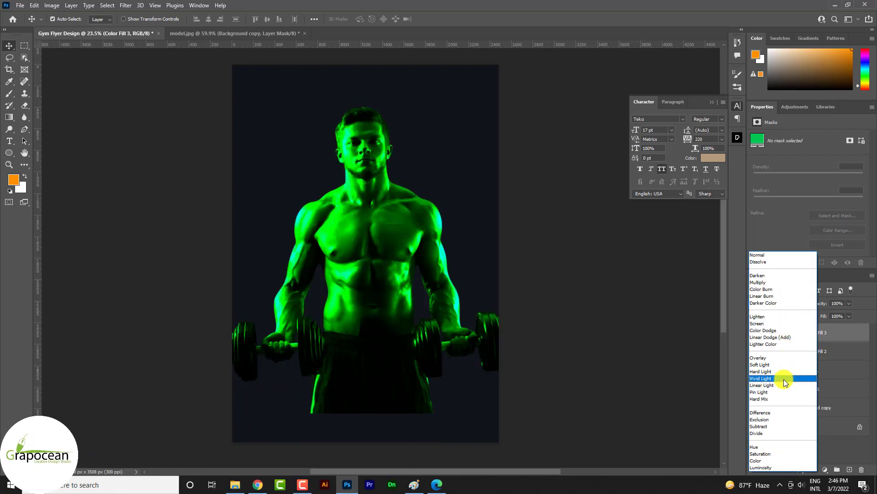
left_click(783, 378)
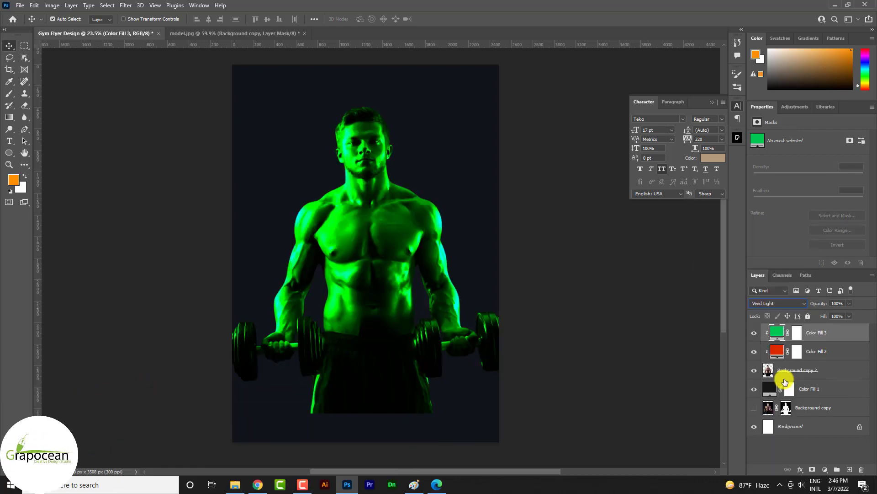
Invert the green fill's mask with Ctrl+I to hide the green
left_click(755, 352)
left_click(754, 352)
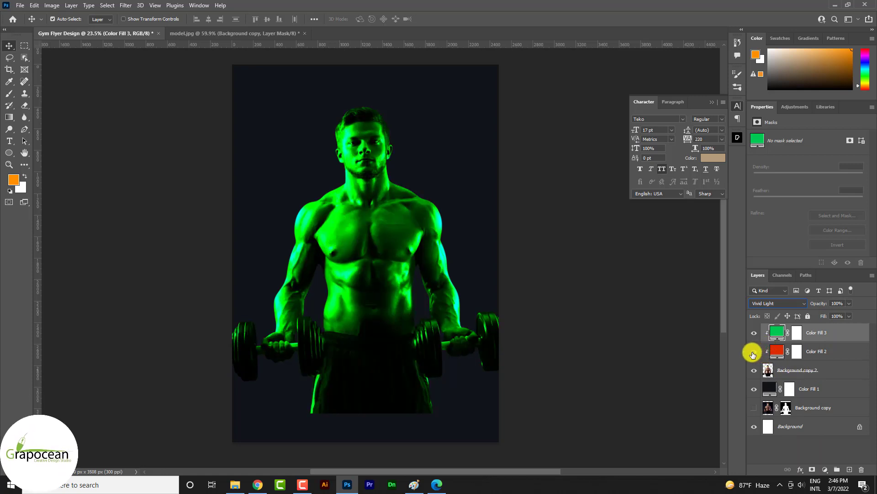
left_click(797, 333)
key("ctrl+i")
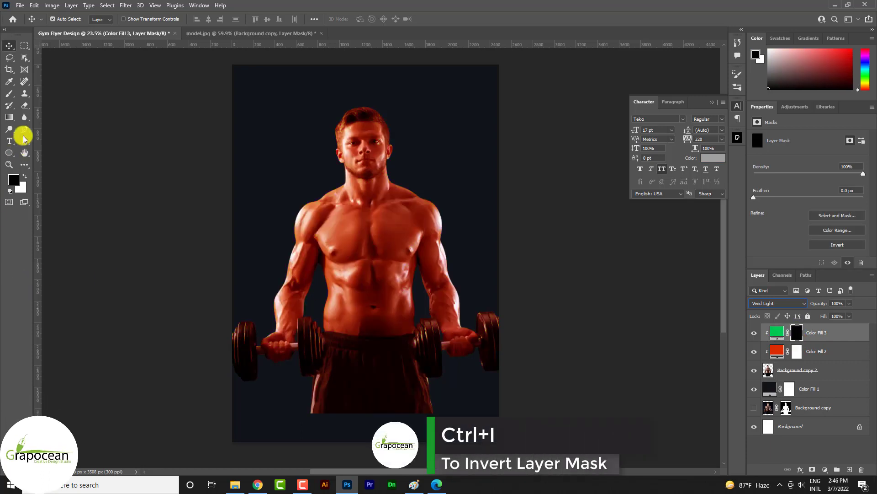
Paint white on the Color Fill 3 mask along the right torso, shoulder, outer arm and dumbbell
left_click(9, 94)
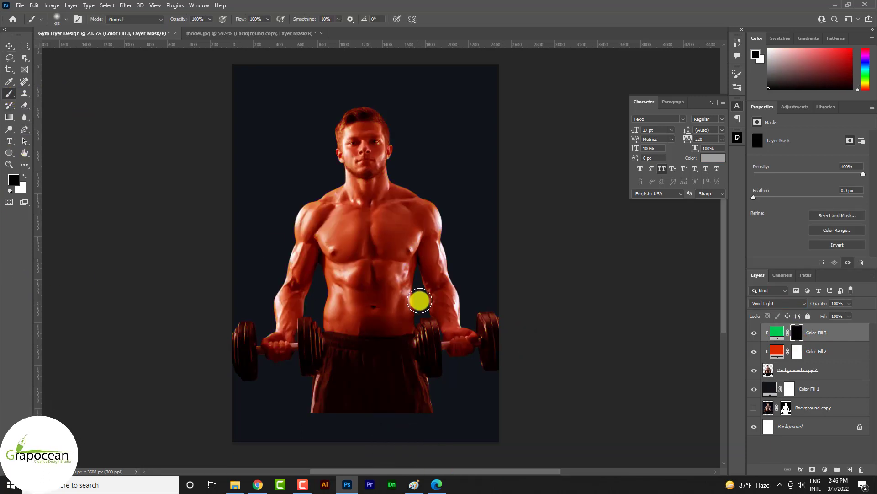
key("x")
mouse_move(417, 237)
left_mouse_down()
mouse_move(402, 300)
mouse_move(414, 324)
left_mouse_up()
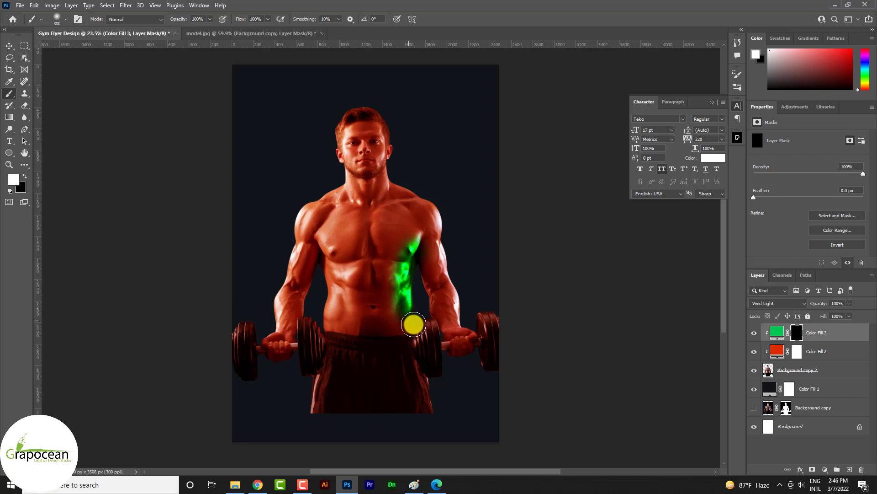
scroll(434, 299, "up", 1)
scroll(421, 290, "up", 1)
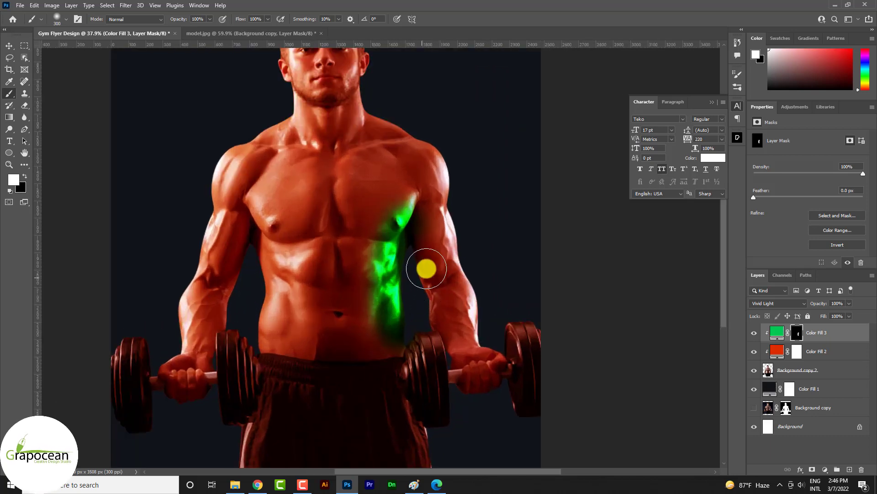
left_click_drag(425, 267, 435, 188)
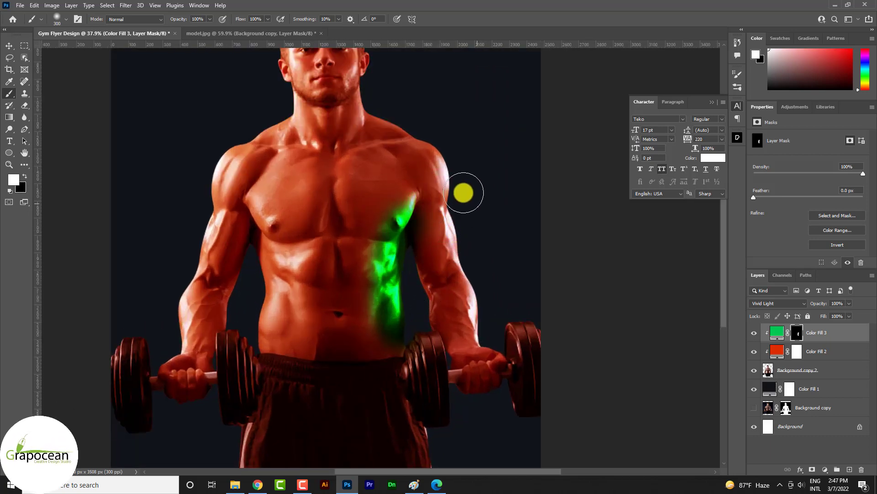
left_click_drag(471, 232, 491, 313)
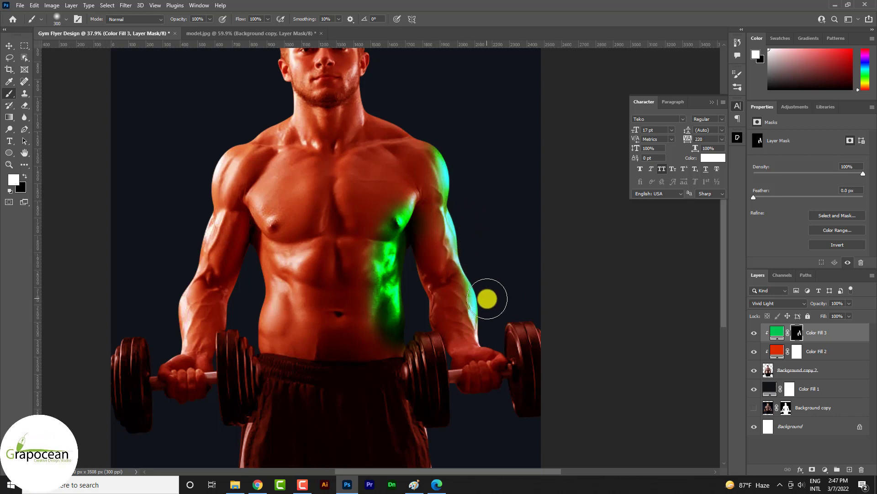
scroll(439, 316, "up", 2)
left_click_drag(405, 333, 397, 345)
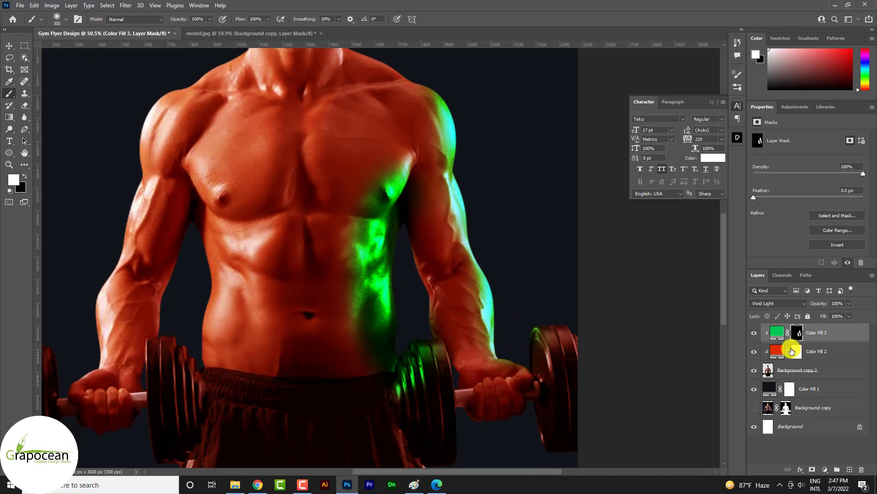
Hide the red tint and brush green glow along the shorts edge, neck, jaw and ear
left_click(754, 351)
scroll(417, 337, "down", 1)
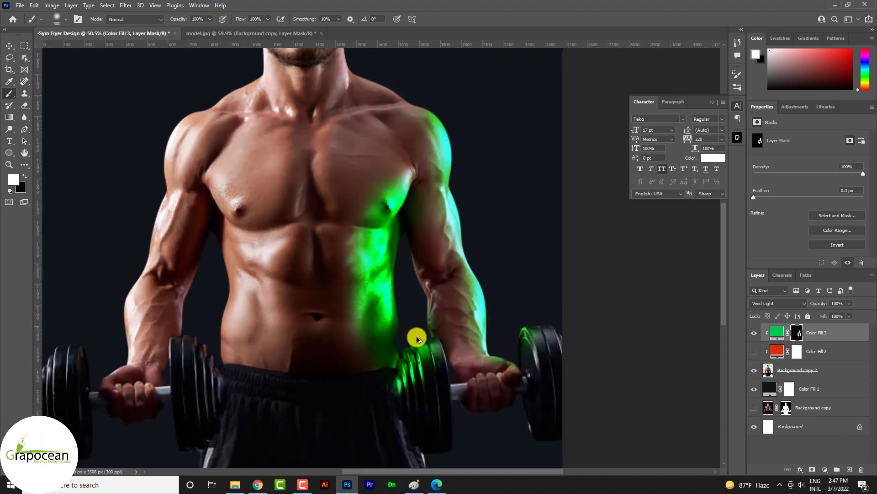
scroll(516, 357, "down", 2)
scroll(513, 404, "up", 2)
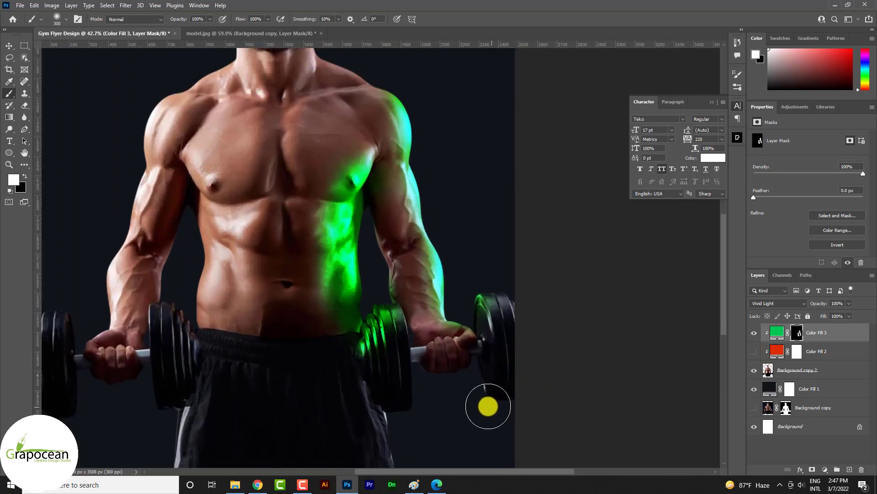
left_click_drag(396, 391, 414, 472)
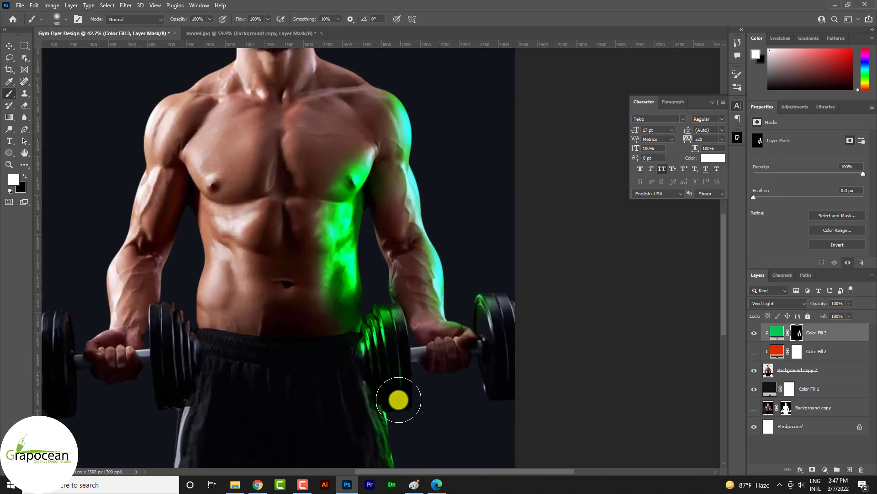
scroll(411, 181, "up", 2)
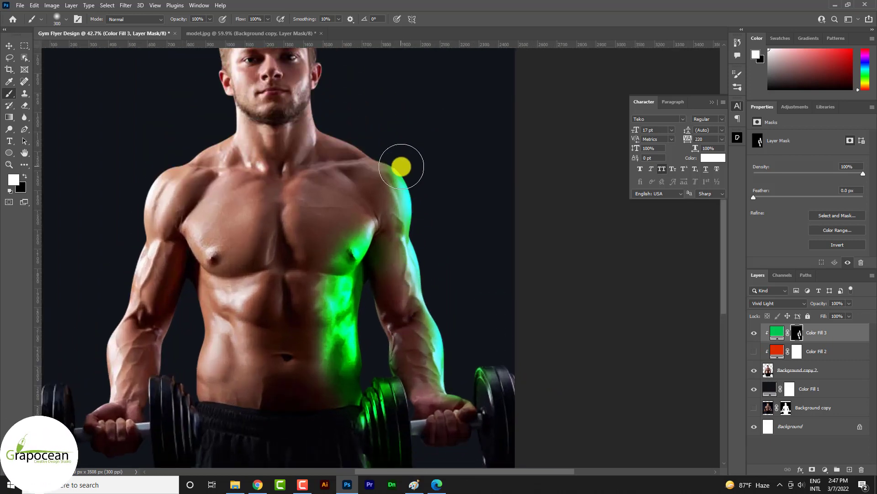
mouse_move(386, 148)
left_mouse_down()
mouse_move(357, 123)
mouse_move(370, 166)
left_mouse_up()
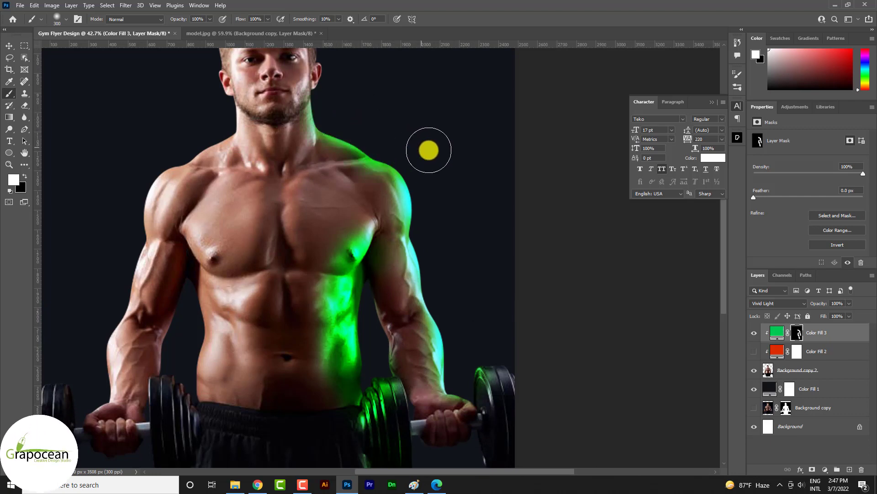
scroll(403, 201, "up", 1)
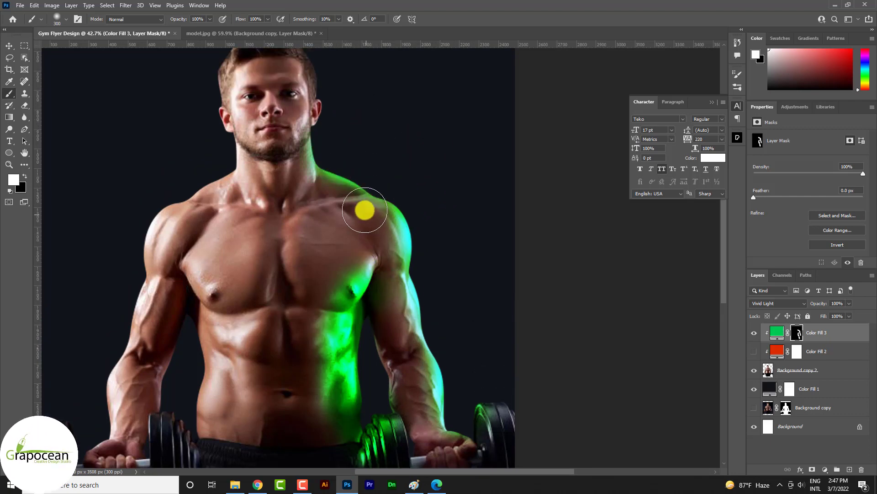
scroll(348, 165, "up", 1)
scroll(341, 155, "up", 2)
scroll(332, 192, "up", 1)
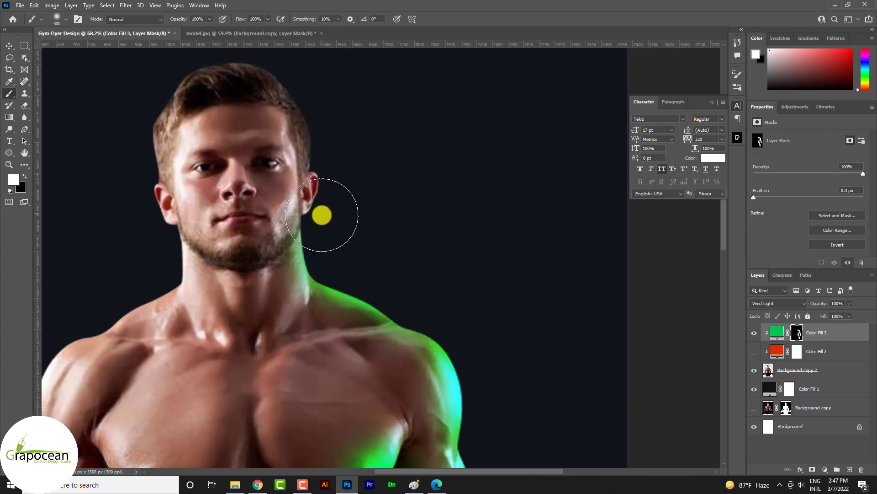
mouse_move(323, 212)
left_mouse_down()
mouse_move(310, 225)
mouse_move(337, 212)
mouse_move(339, 166)
mouse_move(314, 81)
mouse_move(330, 87)
mouse_move(379, 211)
left_mouse_up()
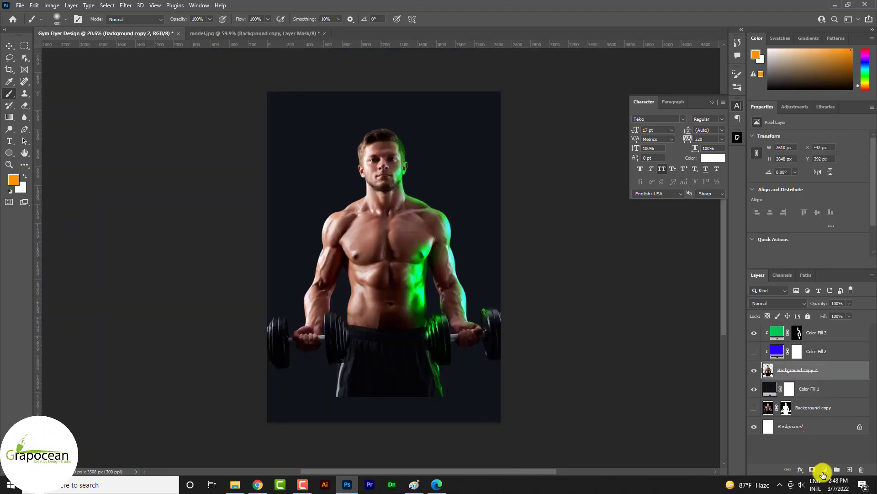
Add a Black & White adjustment layer to render the model grayscale
left_click(824, 471)
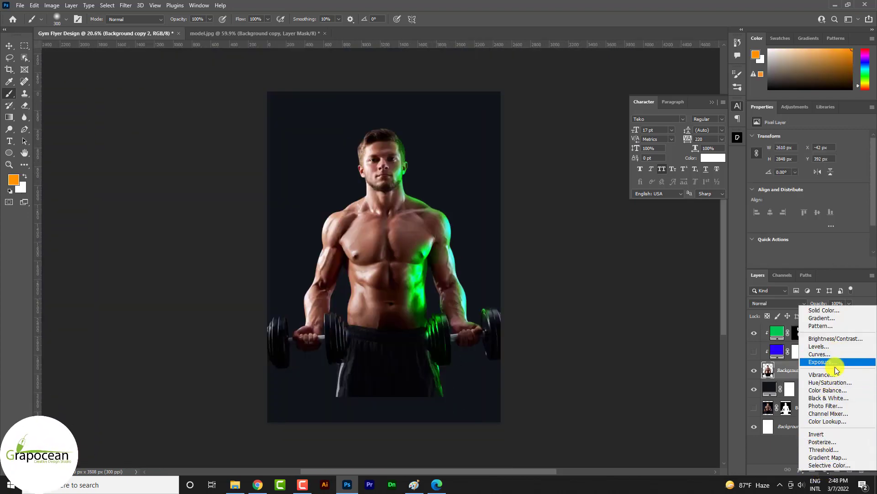
left_click(837, 399)
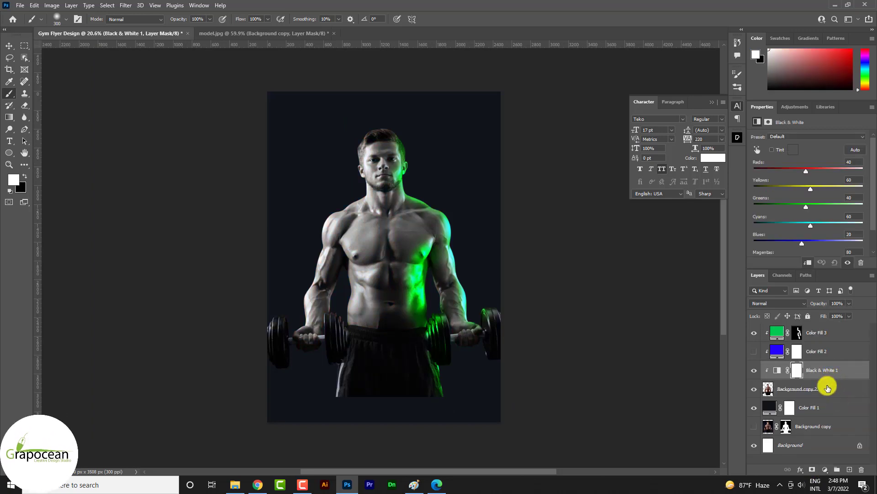
left_click(815, 391)
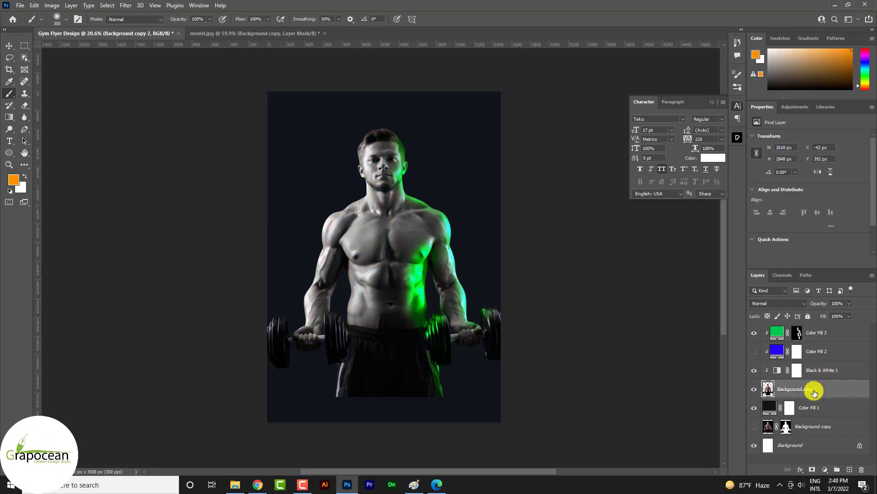
left_click(789, 375)
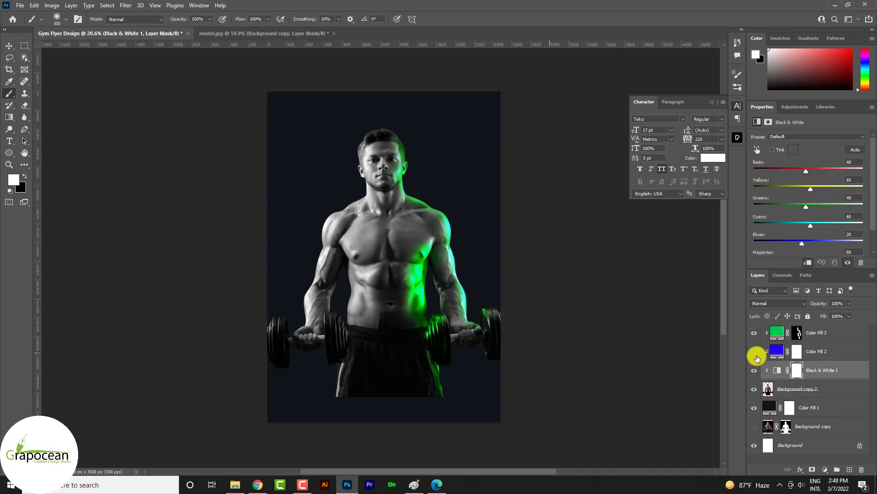
right_click(822, 464)
key("Escape")
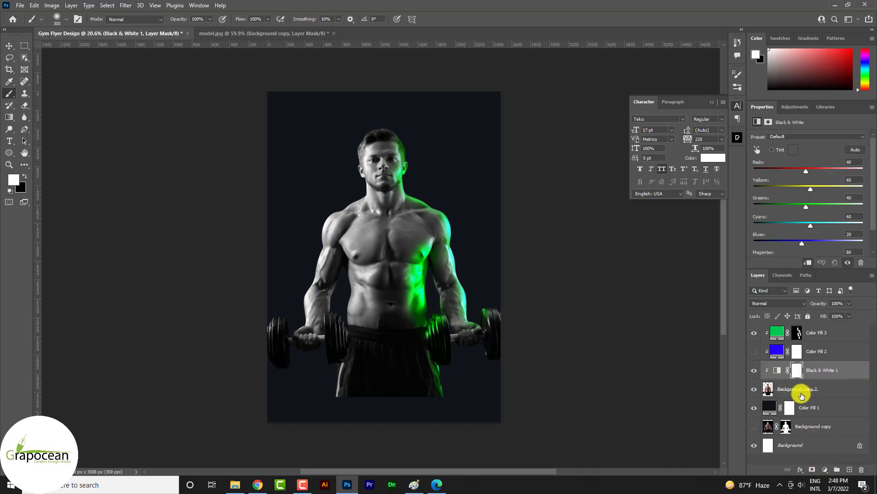
Delete the unused red Color Fill 2 layer
left_click(800, 391)
left_click(815, 357)
key("Delete")
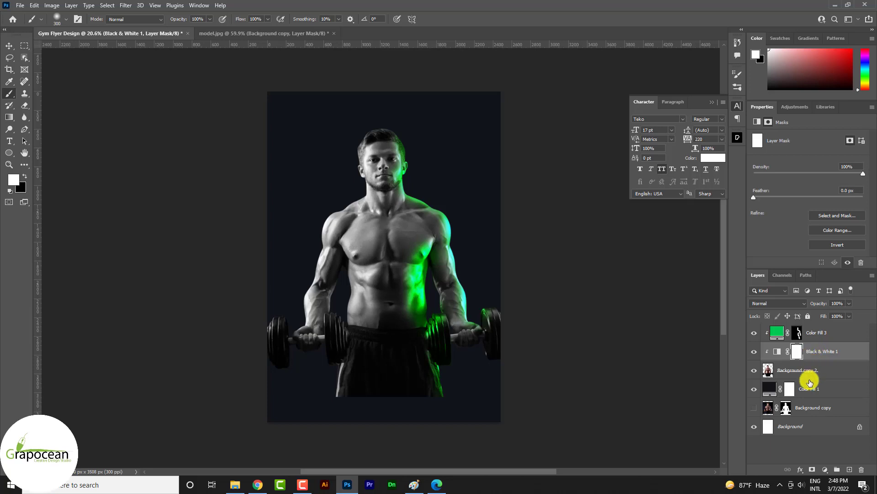
left_click(790, 373)
left_click(754, 371)
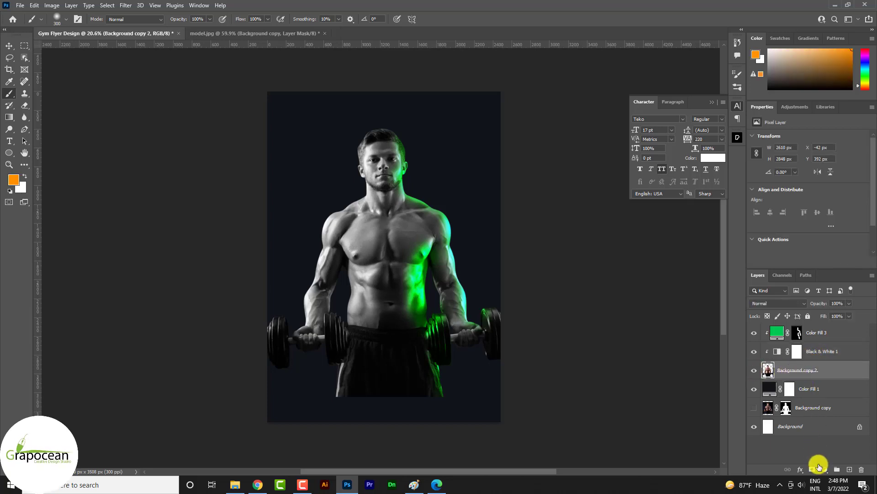
left_click(820, 466)
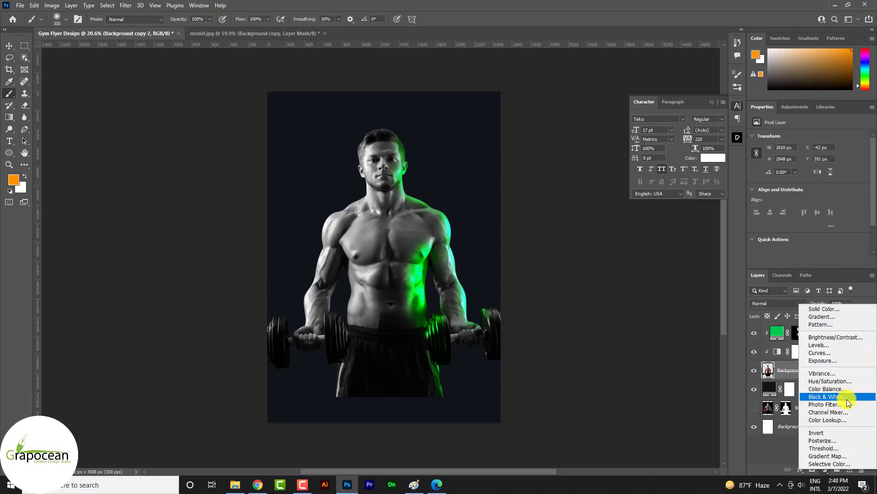
Add a colorized blue Hue/Saturation layer with Lightness -4 at the top of the stack
left_click(846, 381)
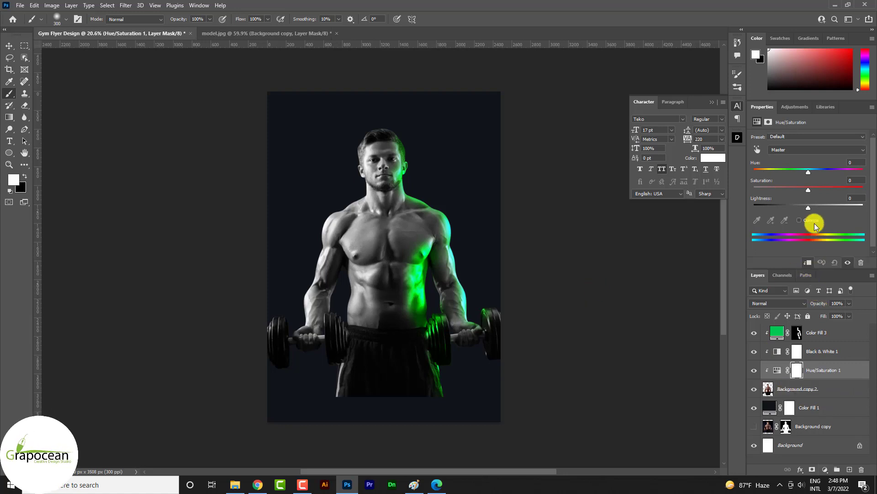
left_click(807, 220)
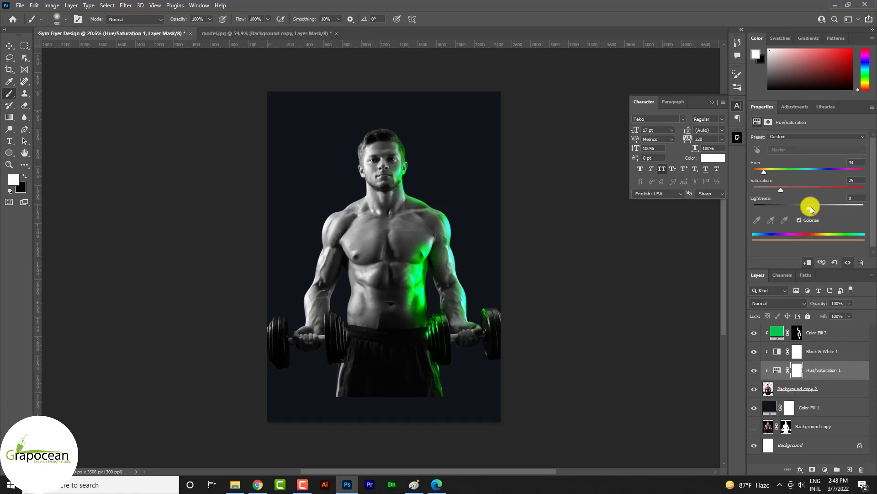
mouse_move(811, 209)
left_mouse_down()
mouse_move(827, 208)
mouse_move(806, 208)
left_mouse_up()
left_click(788, 176)
left_click_drag(818, 370, 818, 328)
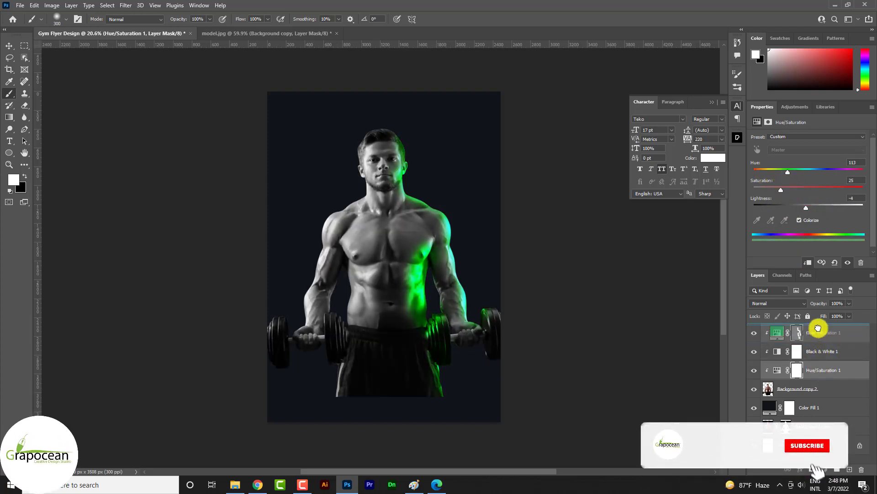
left_click_drag(787, 172, 823, 173)
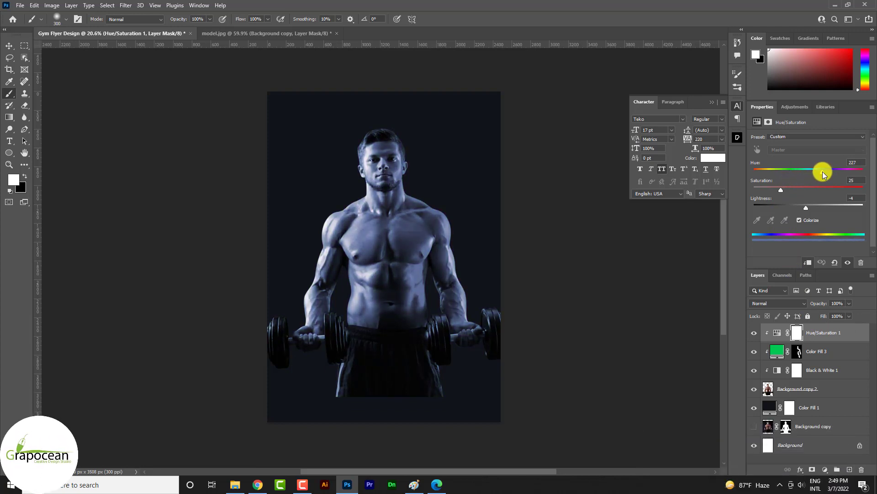
Invert the Hue/Saturation mask with Ctrl+I to hide the tint
right_click(824, 339)
left_click(833, 336)
left_click(797, 332)
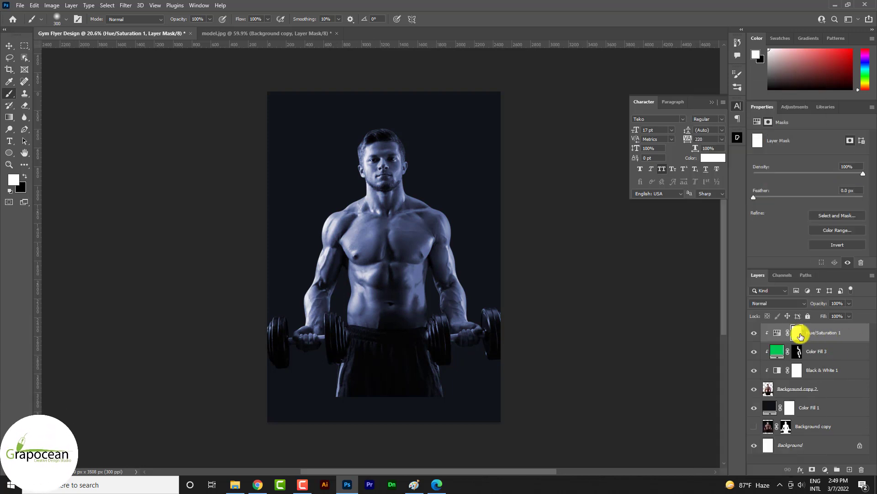
key("ctrl+i")
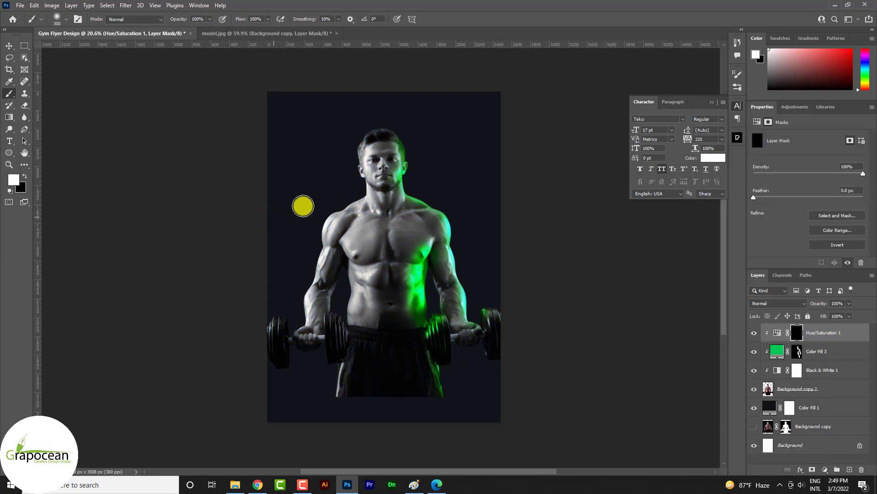
Paint white on the Hue/Saturation 1 mask over the shoulder, face, chest, abdomen and forearm
left_click_drag(313, 257, 331, 219)
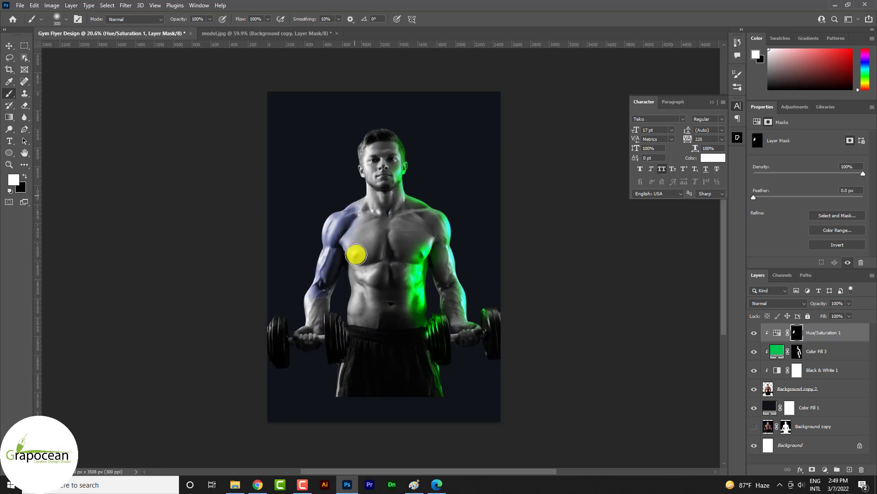
left_click_drag(356, 254, 396, 219)
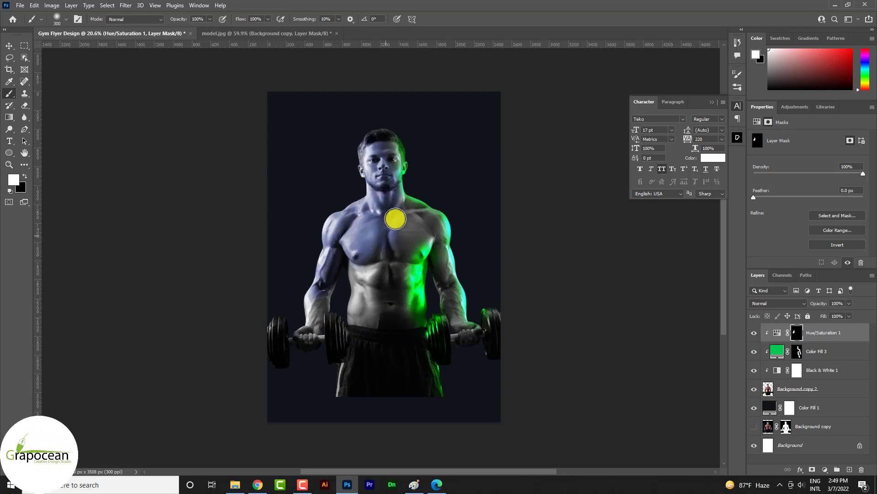
mouse_move(391, 263)
left_mouse_down()
mouse_move(392, 307)
mouse_move(349, 317)
mouse_move(382, 322)
left_mouse_up()
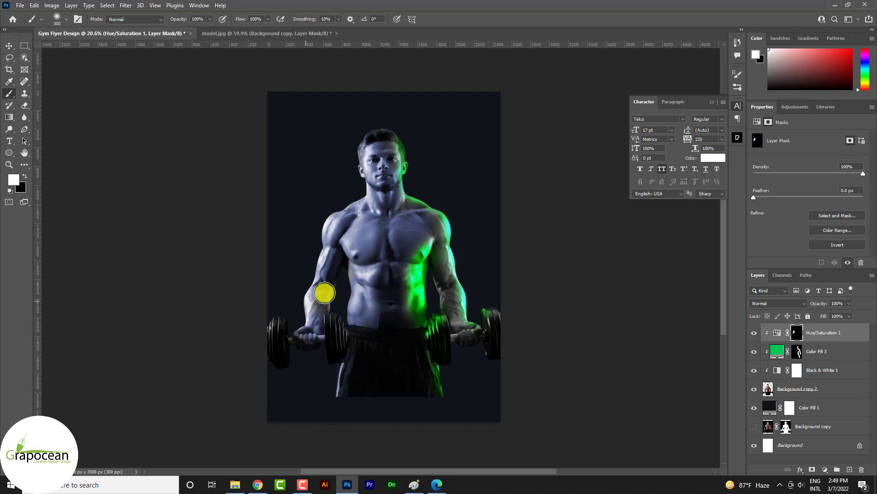
mouse_move(324, 293)
left_mouse_down()
mouse_move(268, 319)
mouse_move(331, 344)
left_mouse_up()
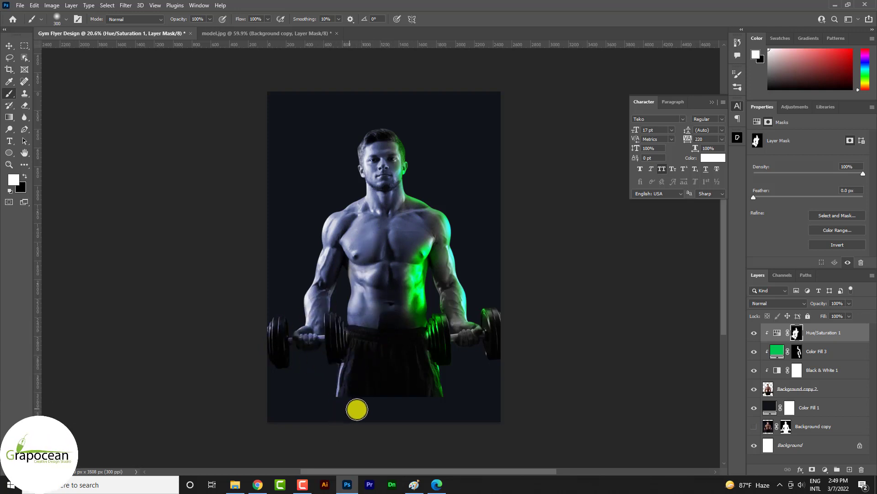
Set the Hue/Saturation 1 hue to 158 for a teal-green cast on the body
left_click(777, 333)
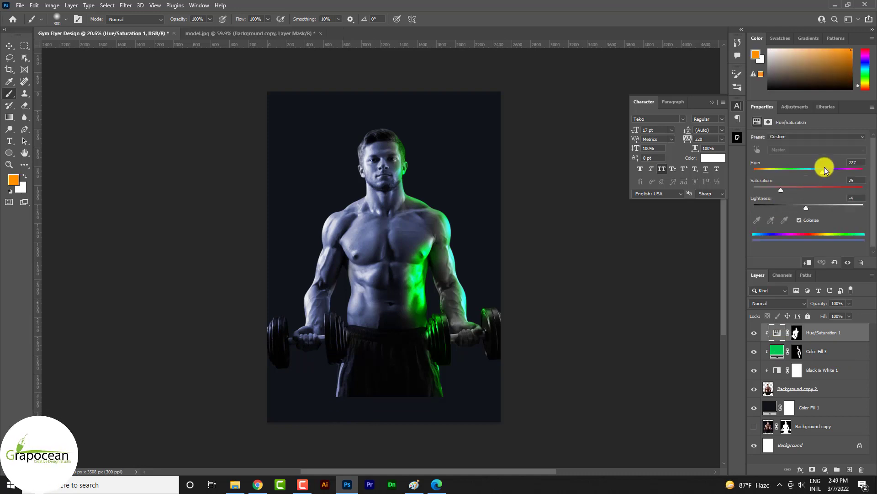
left_click_drag(817, 172, 803, 174)
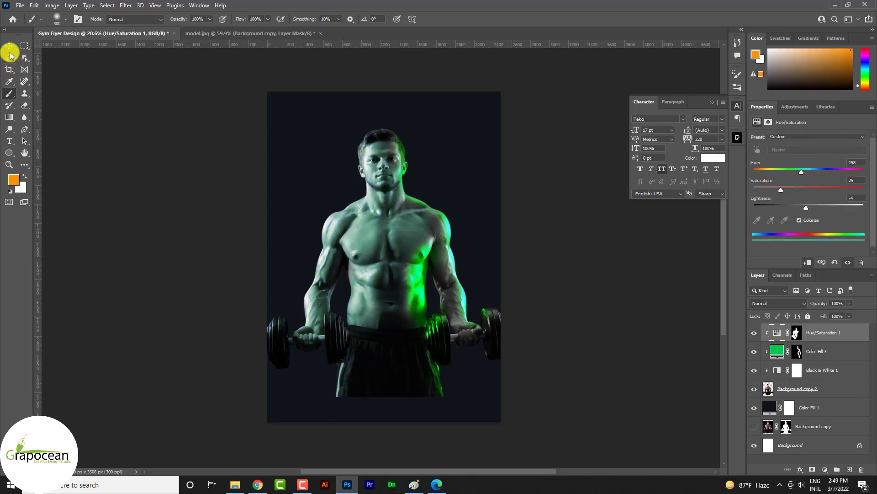
key("v")
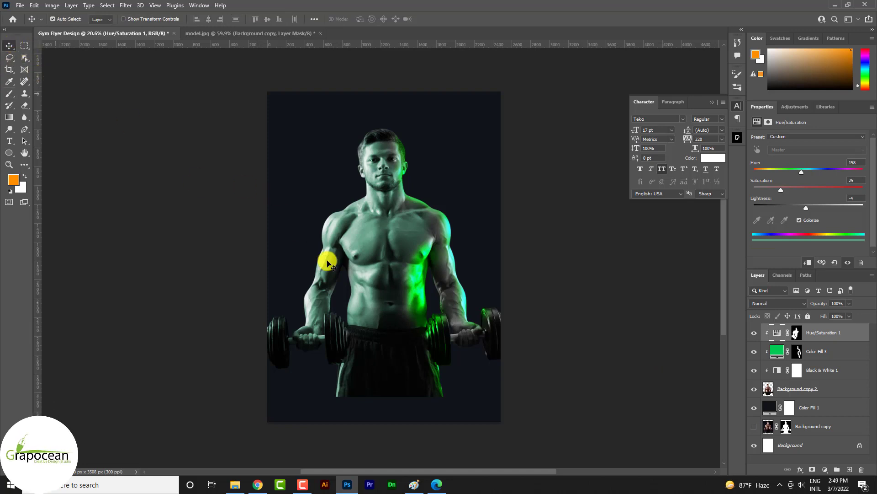
scroll(464, 261, "up", 2)
scroll(462, 281, "up", 2)
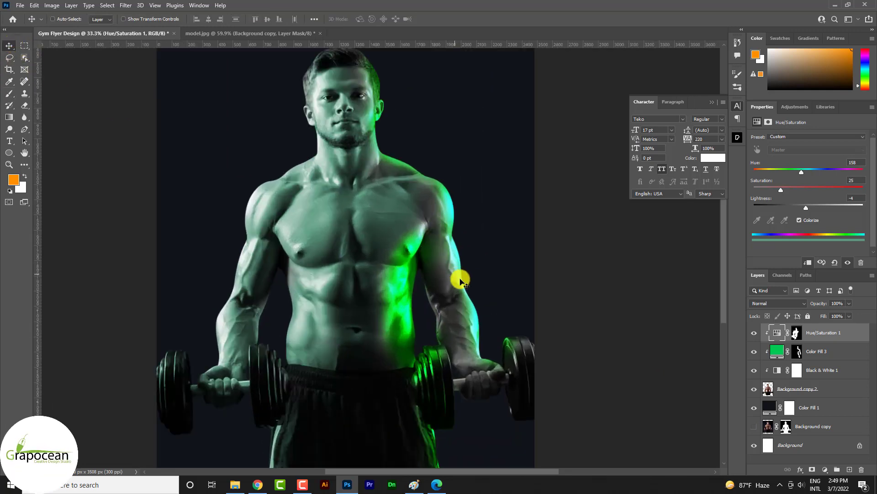
Change the Color Fill 3 glow colour to the deeper green 049e44
left_click(769, 351)
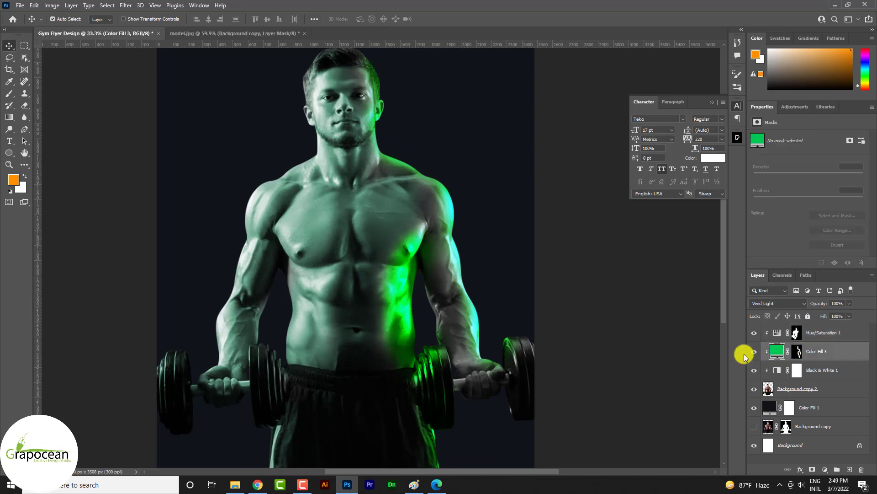
double_click(781, 351)
left_click_drag(654, 338, 650, 360)
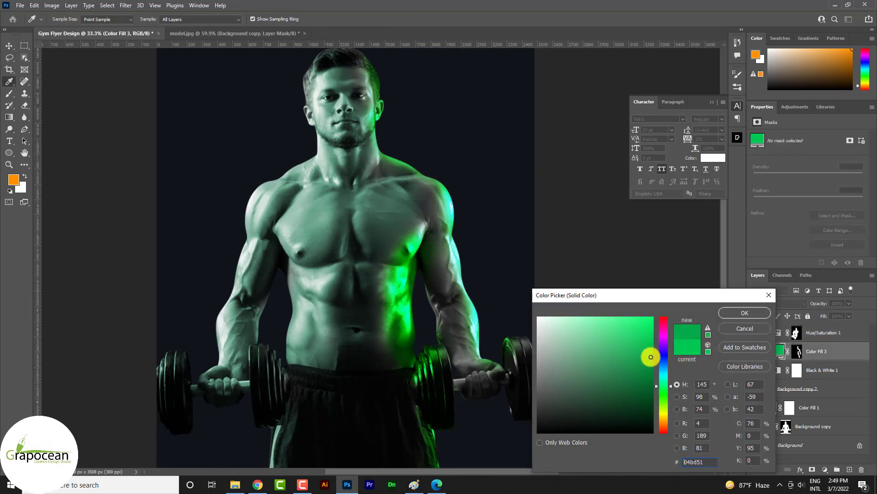
left_click(744, 313)
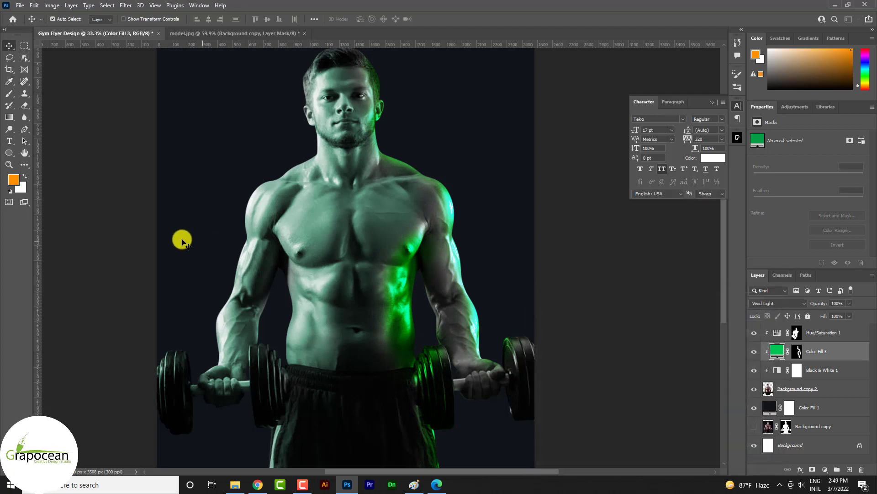
Target the Color Fill 3 layer mask with default black and white colours for painting
left_click(433, 342)
key("ctrl+0")
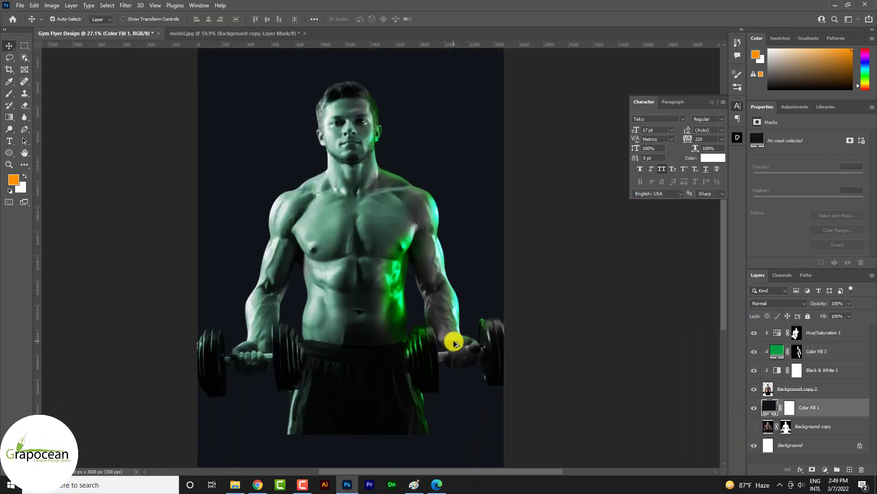
scroll(456, 342, "down", 1)
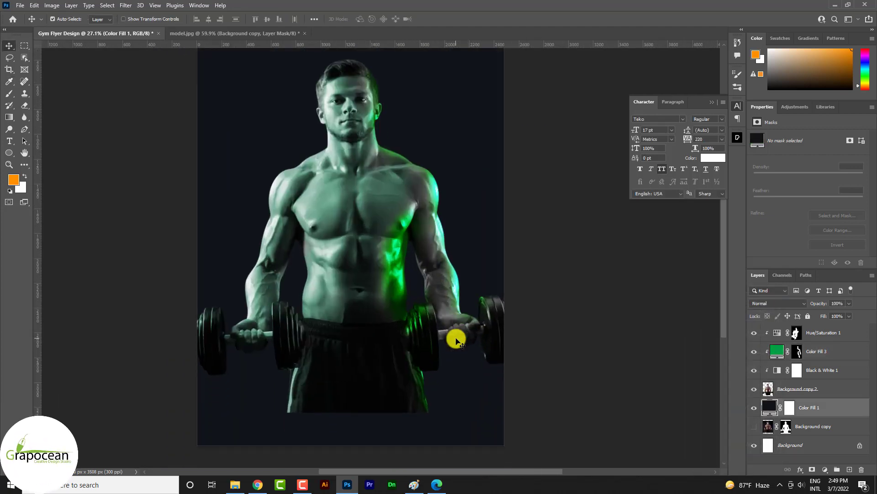
scroll(456, 342, "up", 1)
left_click(797, 351)
key("d")
key("b")
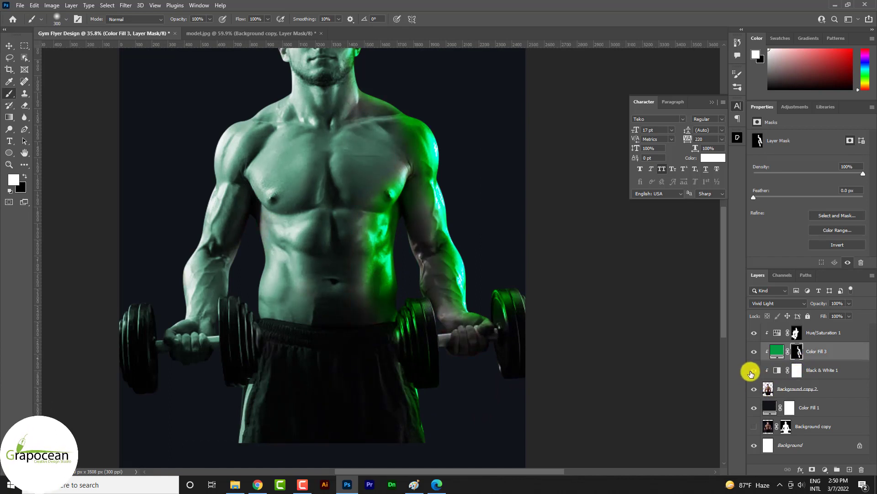
Add a Brightness/Contrast adjustment layer above Background copy 2
left_click(818, 334)
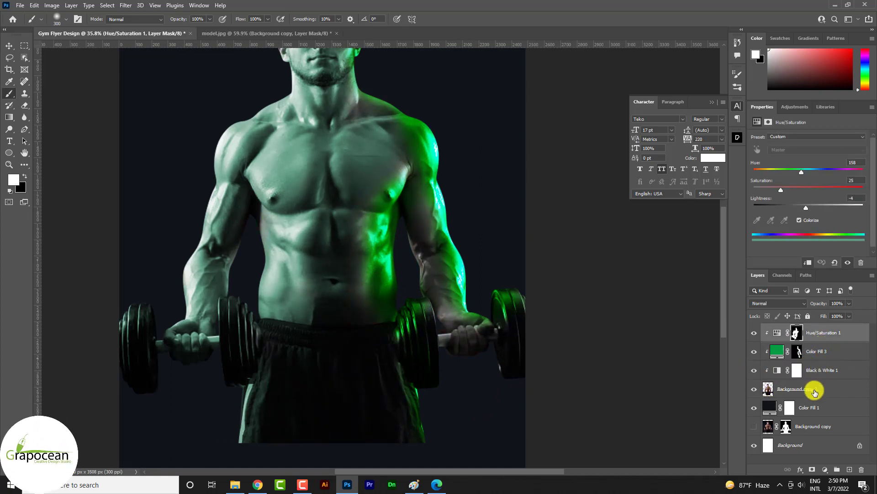
left_click(813, 393)
left_click(826, 469)
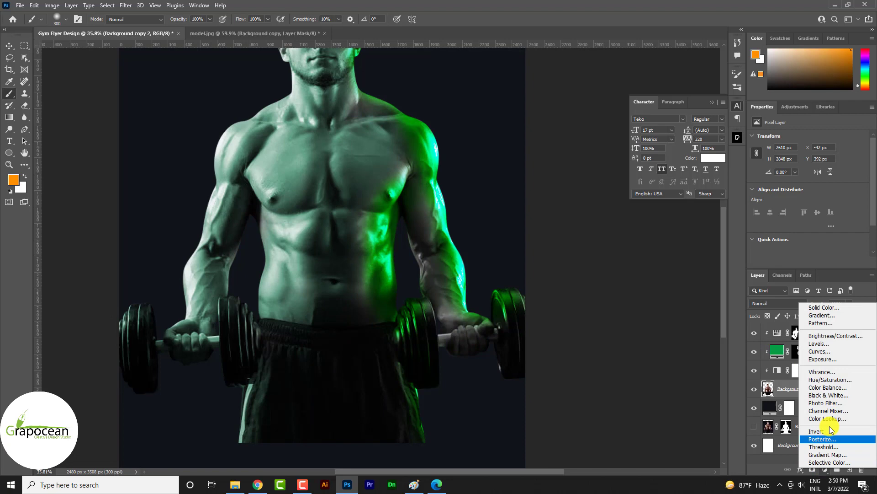
left_click(835, 336)
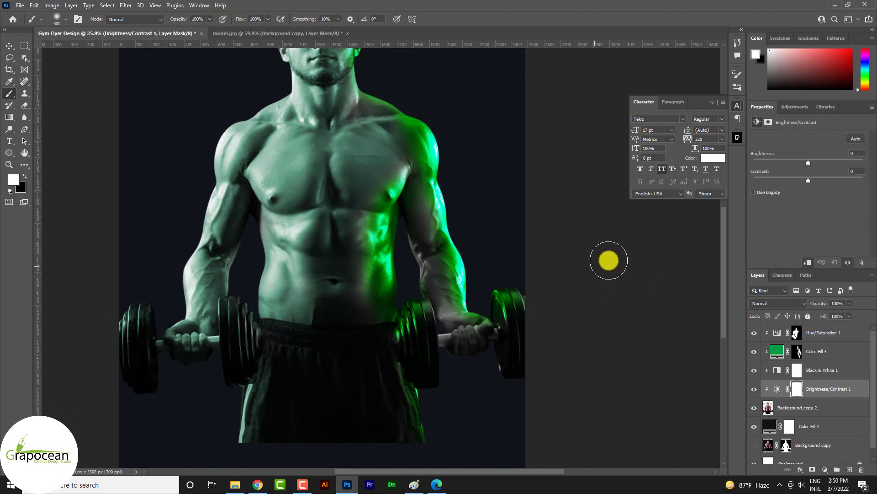
Set the Brightness/Contrast adjustment to brightness -70 and contrast 35
left_click(776, 392)
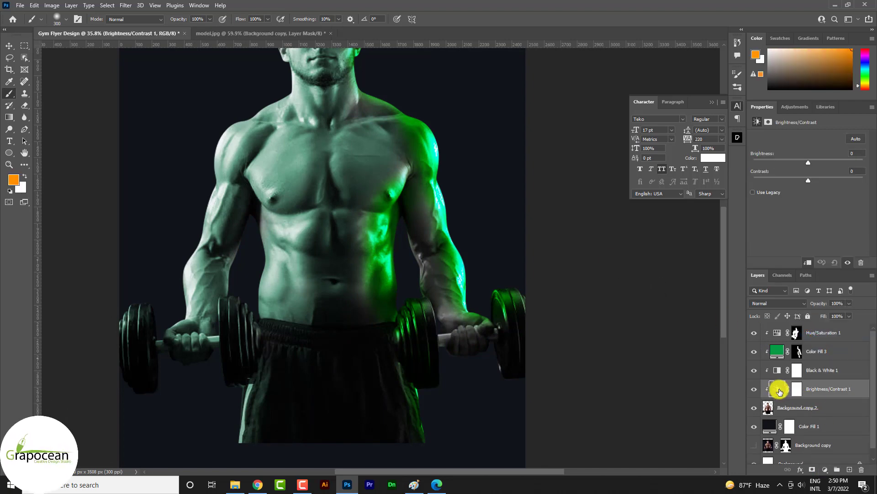
mouse_move(816, 162)
left_mouse_down()
mouse_move(791, 162)
mouse_move(830, 180)
mouse_move(771, 160)
mouse_move(782, 165)
left_mouse_up()
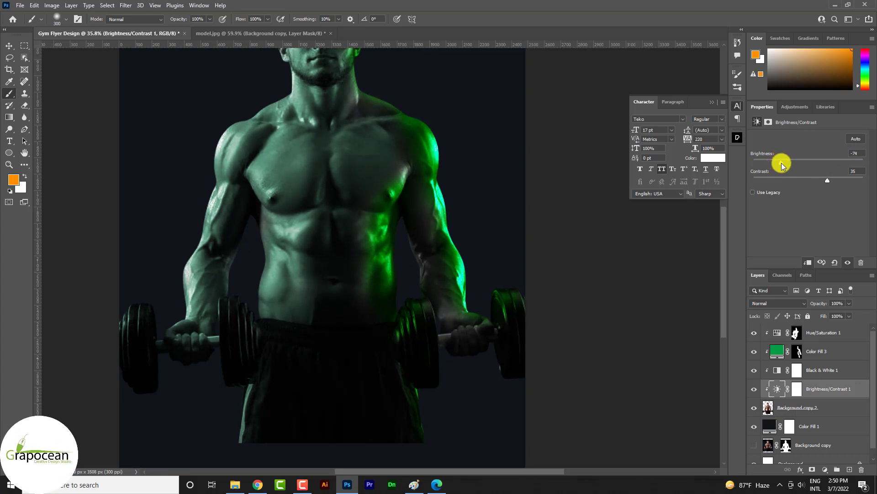
left_click_drag(781, 165, 786, 168)
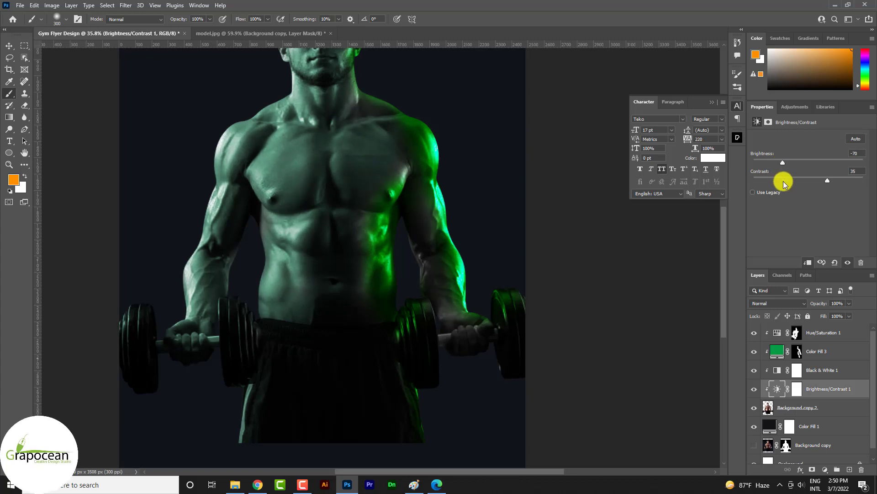
left_click(715, 103)
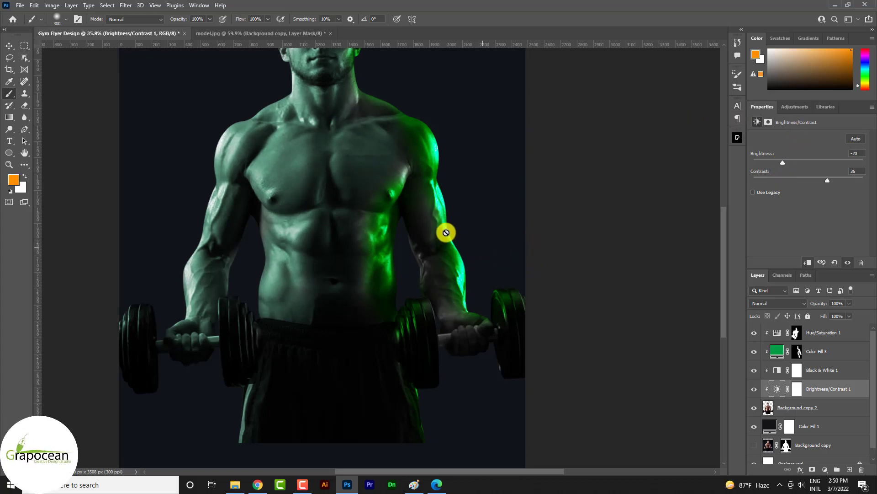
left_click(417, 185)
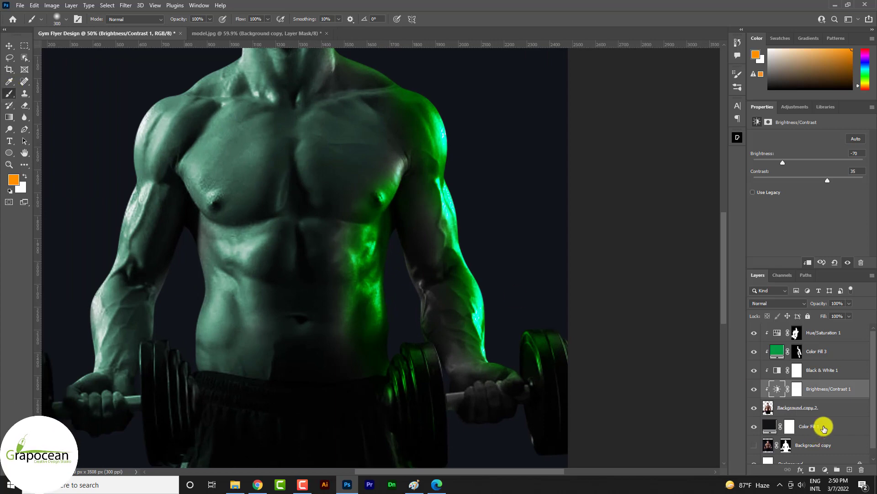
left_click(799, 352)
scroll(481, 318, "down", 5)
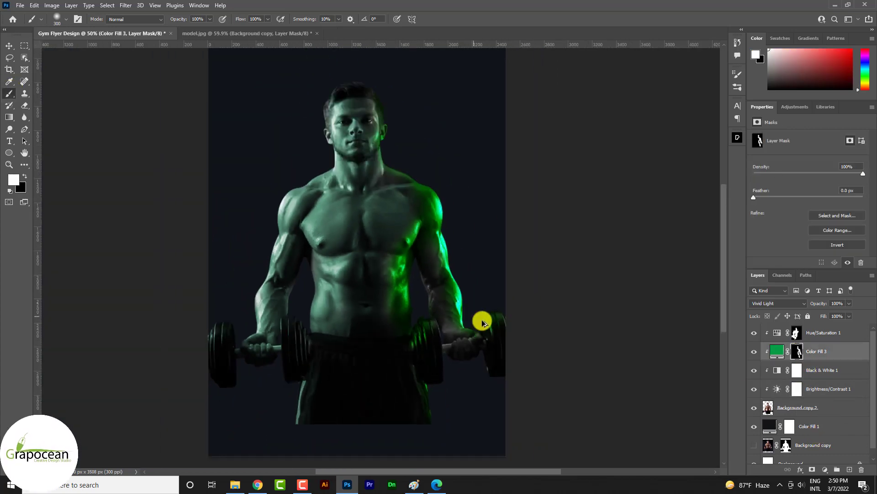
Mask Background copy 2 and fade the bottom of the shorts with a black upward gradient
left_click(807, 398)
left_click(812, 470)
key("v")
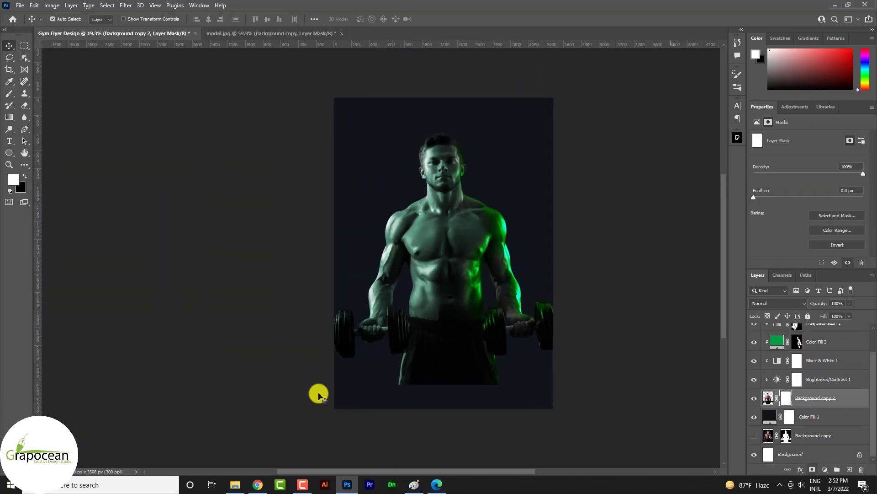
left_click(7, 119)
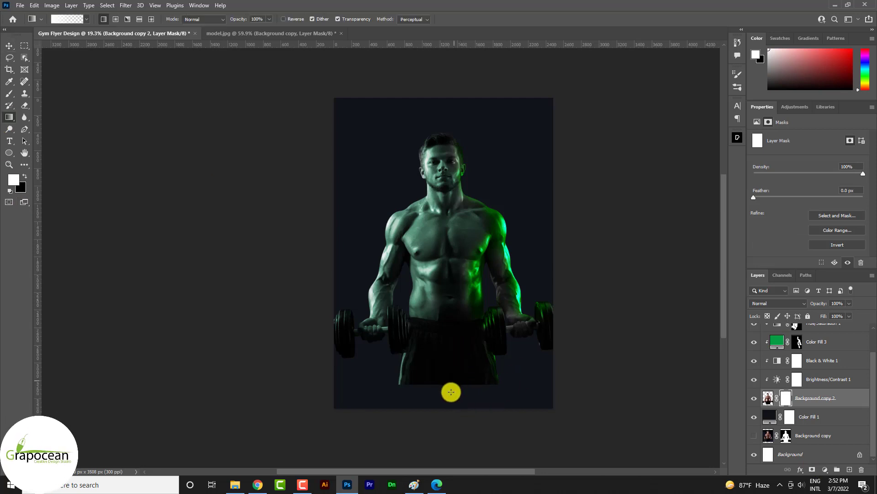
left_click(754, 398)
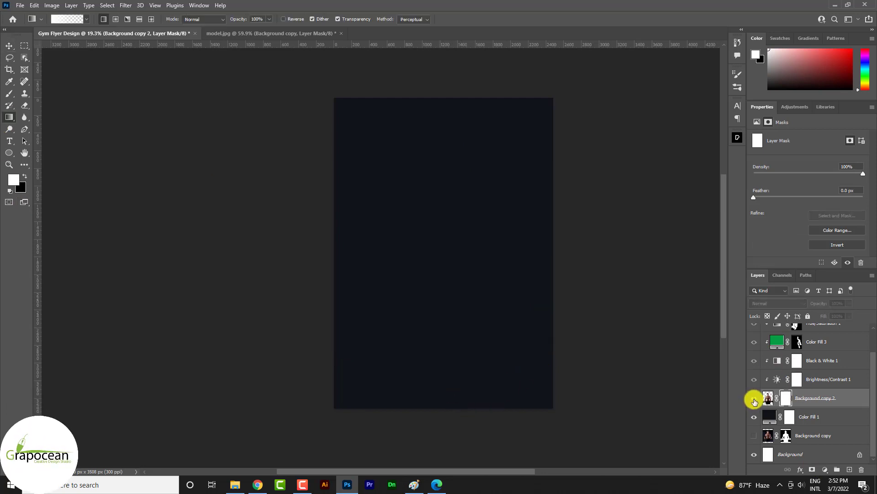
key("x")
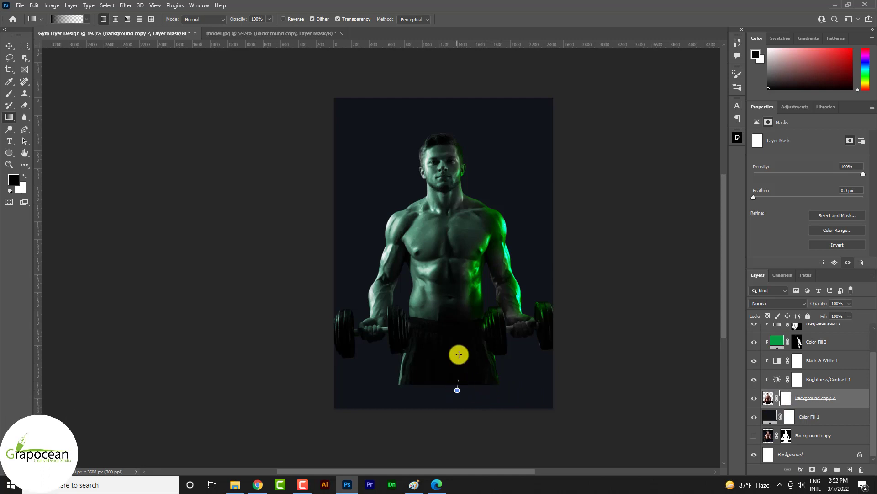
left_click_drag(457, 390, 457, 355)
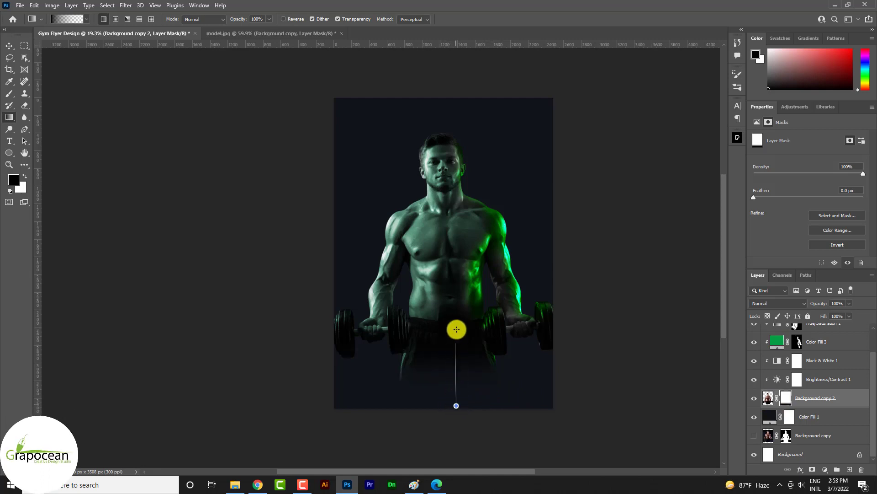
left_click_drag(456, 405, 456, 330)
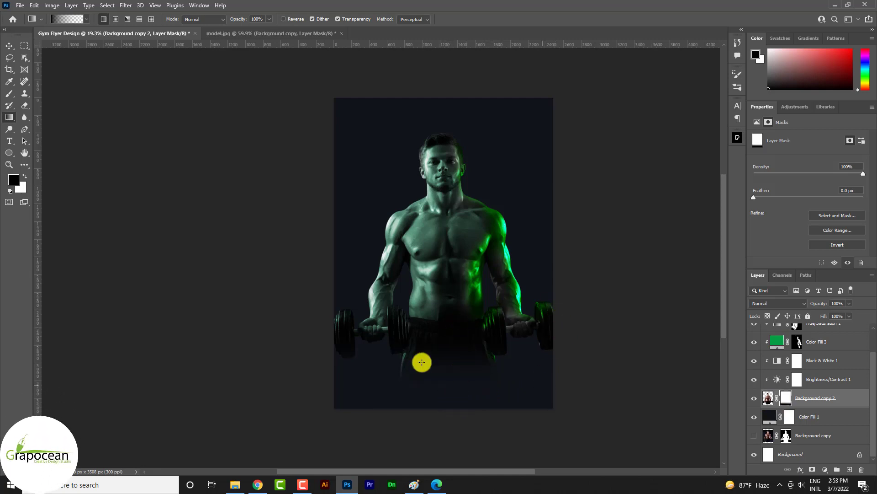
left_click(9, 46)
scroll(423, 313, "up", 1)
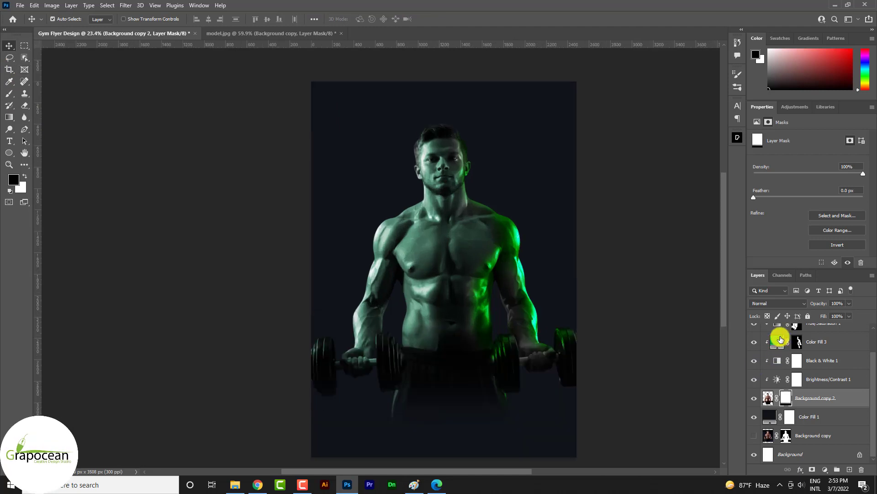
scroll(778, 337, "up", 2)
Shift the Hue/Saturation 1 tint toward purple, then ease it back to hue 195
left_click(777, 352)
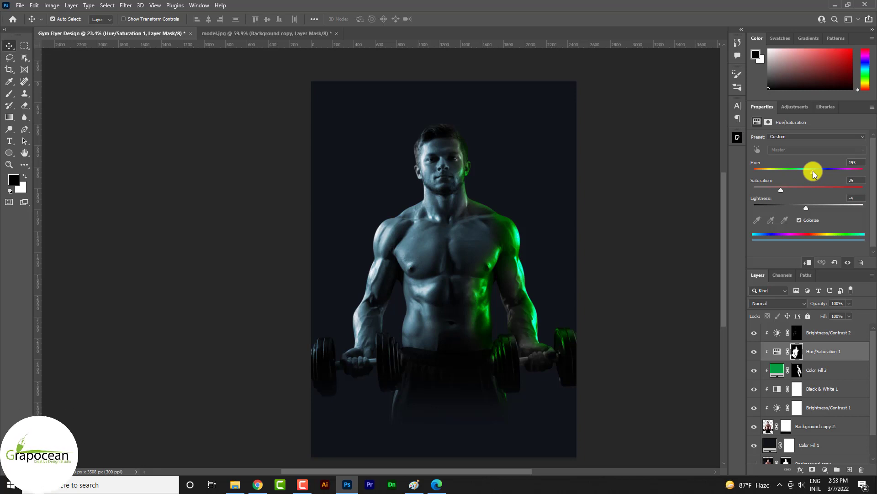
left_click_drag(813, 171, 849, 176)
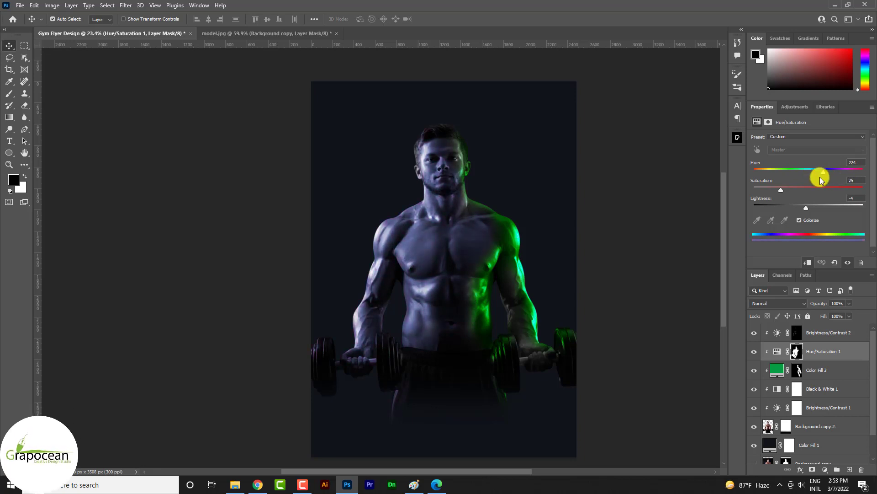
mouse_move(820, 177)
left_mouse_down()
mouse_move(830, 181)
mouse_move(800, 184)
mouse_move(813, 183)
left_mouse_up()
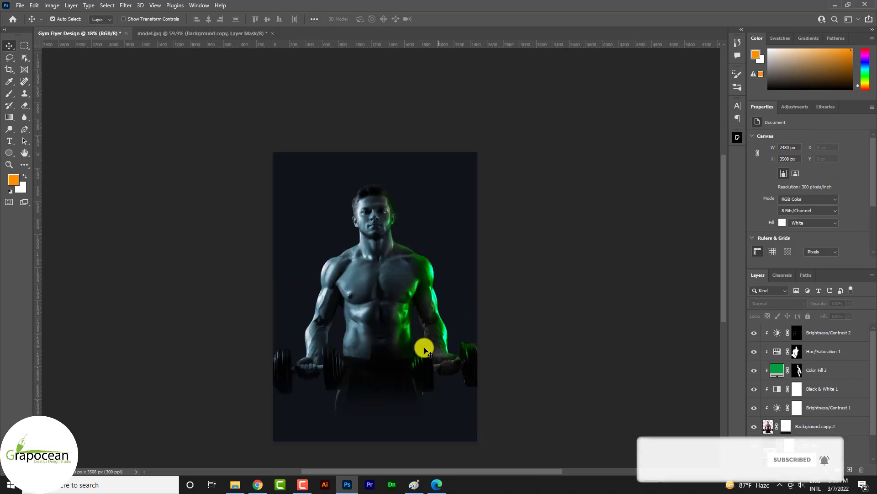
Open pexels-tima-miroshnichenko-5327456.jpg from Downloads as a new document
left_click(21, 6)
left_click(32, 25)
left_click(216, 202)
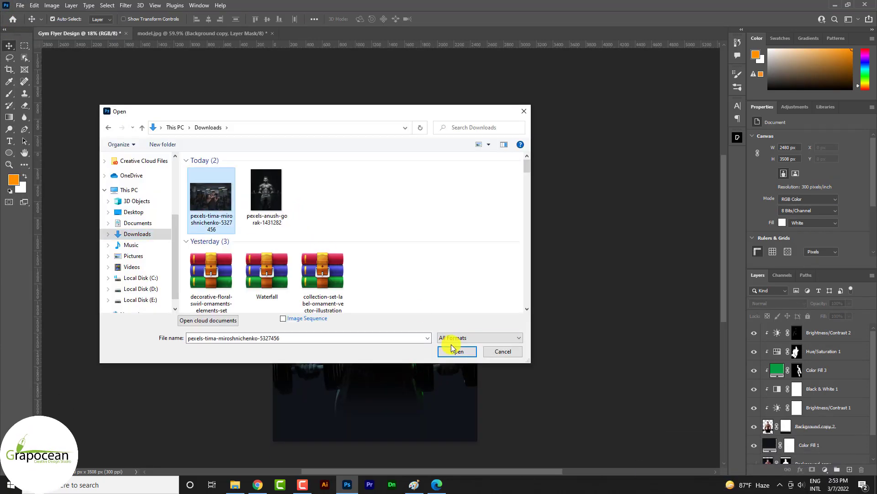
key("Return")
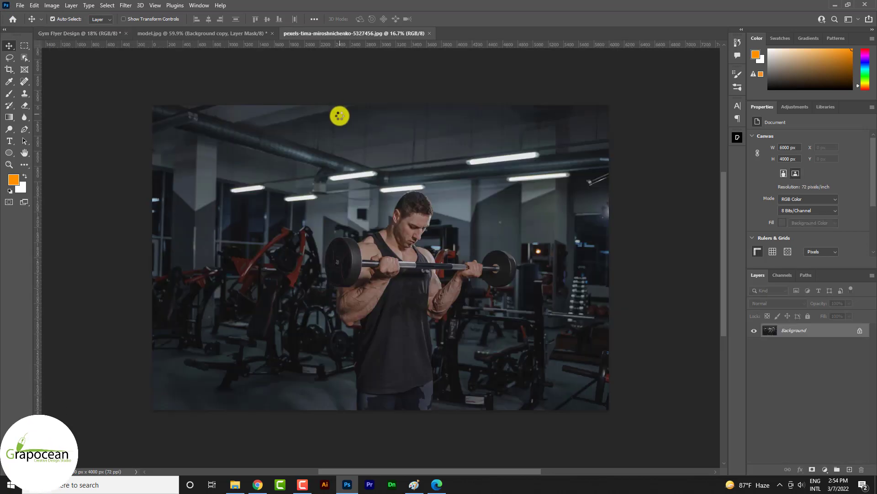
left_click(29, 131)
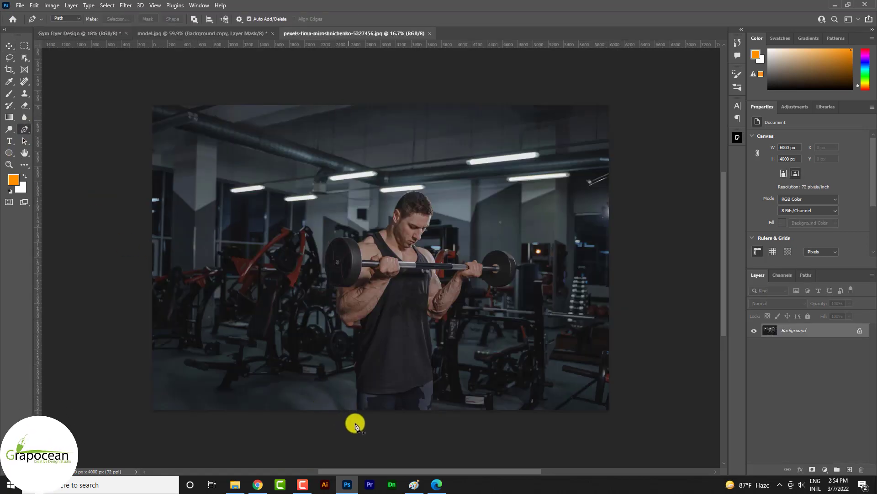
Lasso a rough freehand outline around the barbell-curling man and his barbell
right_click(10, 60)
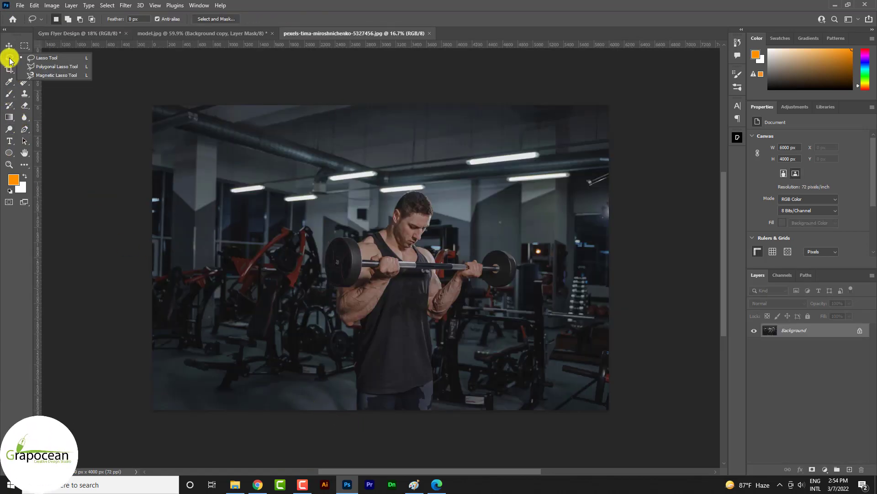
left_click(46, 58)
mouse_move(347, 410)
left_mouse_down()
mouse_move(351, 344)
mouse_move(320, 255)
mouse_move(341, 232)
left_mouse_up()
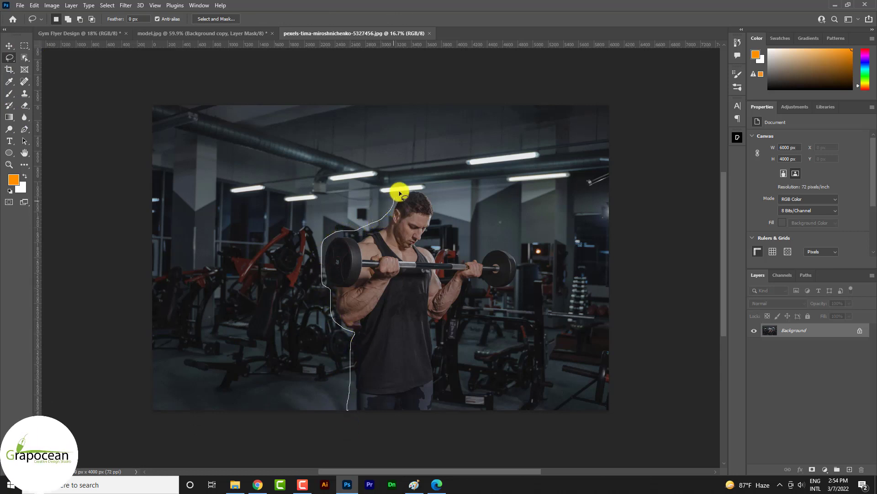
left_click_drag(400, 193, 434, 197)
mouse_move(435, 251)
left_mouse_down()
mouse_move(486, 252)
mouse_move(525, 272)
mouse_move(511, 292)
mouse_move(485, 291)
mouse_move(435, 325)
left_mouse_up()
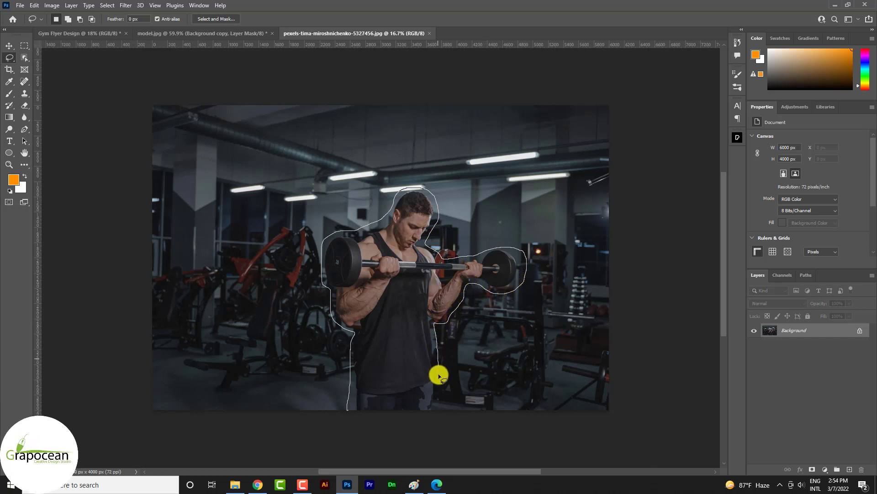
left_click_drag(438, 413, 351, 415)
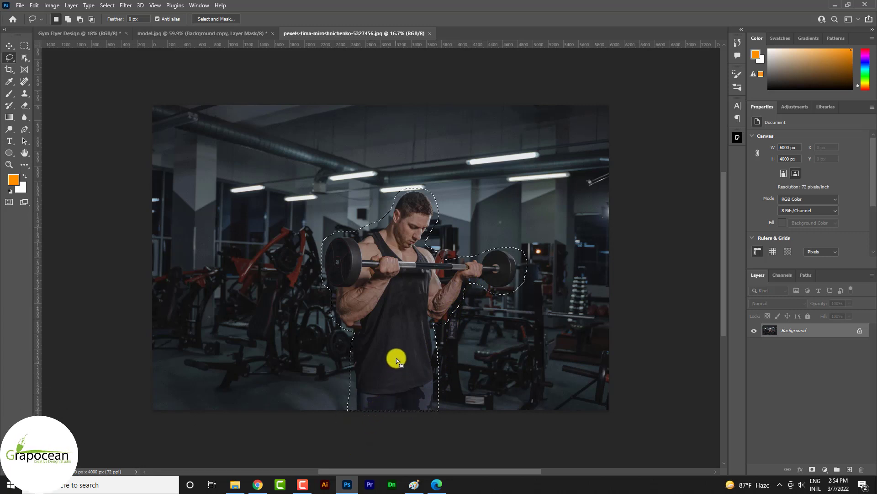
Content-Aware Fill the lasso area twice to erase the man, then deselect
key("shift+F5")
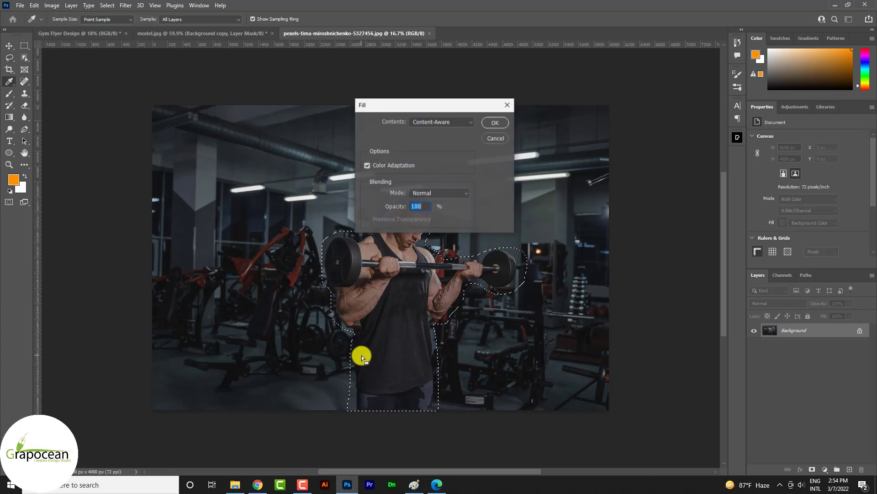
key("Return")
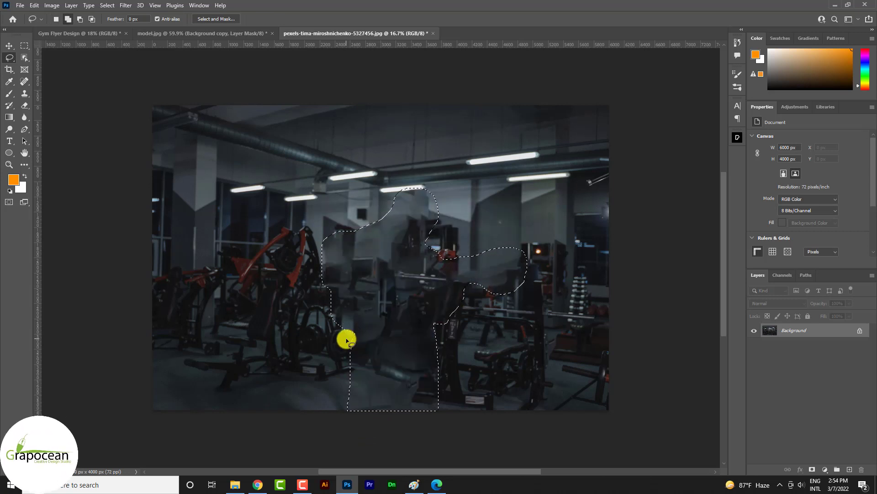
key("shift+F5")
key("Return")
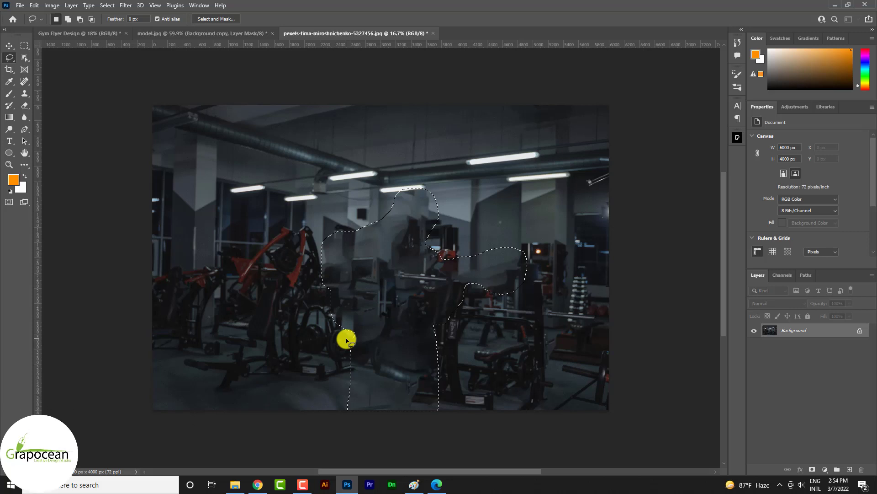
key("shift+BackSpace")
key("Return")
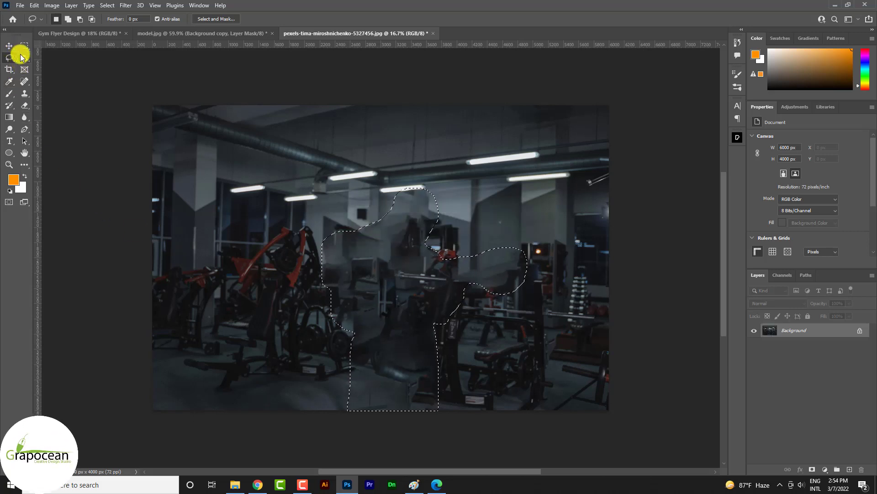
key("ctrl+d")
left_click(24, 46)
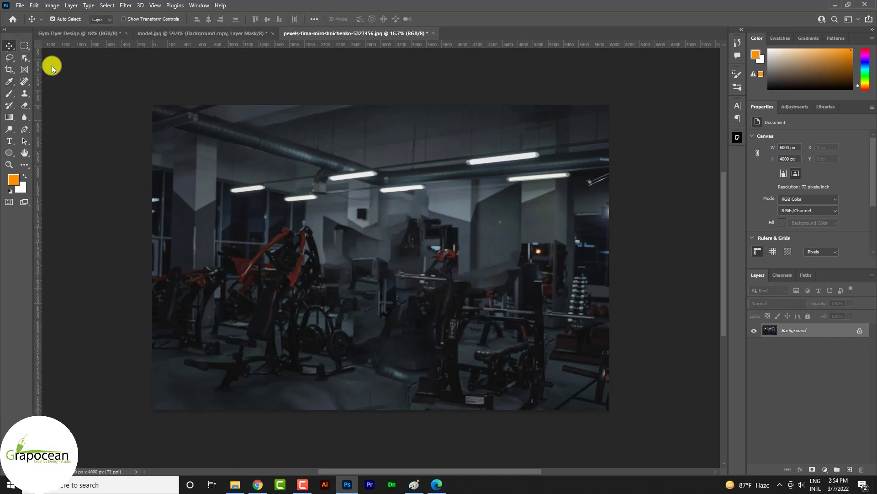
scroll(410, 260, "down", 2)
left_click_drag(471, 253, 446, 256)
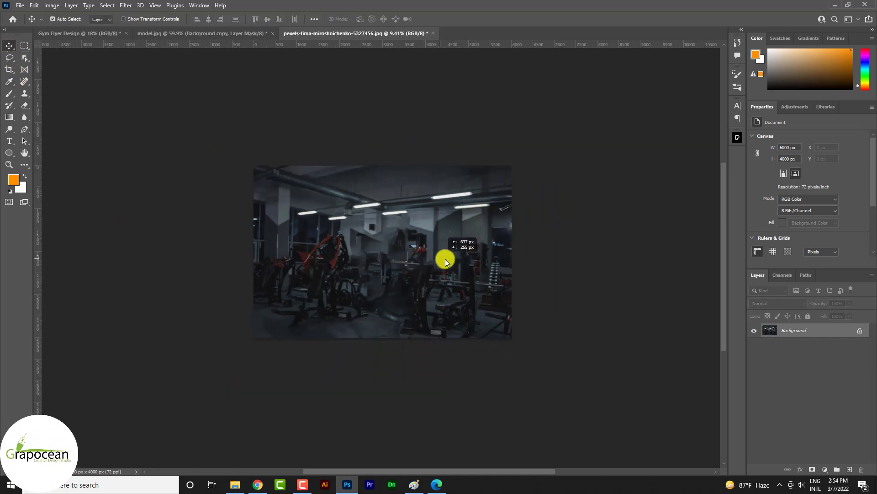
Unlock the gym photo and drag it into the Gym Flyer below the model layers
left_click(521, 201)
left_click(859, 331)
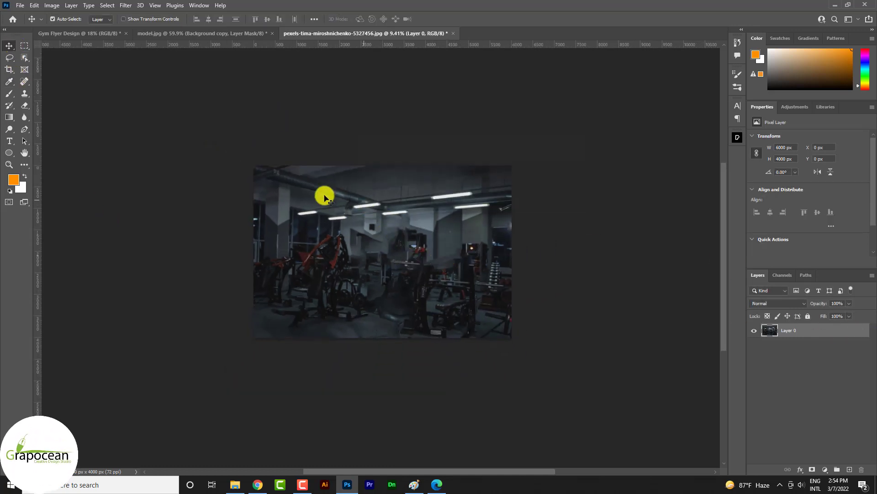
left_click_drag(325, 198, 427, 226)
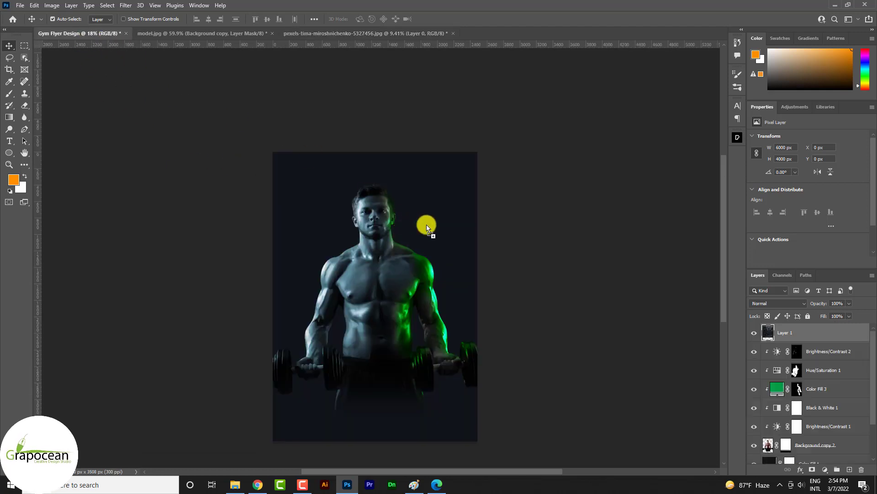
left_click_drag(818, 334, 799, 437)
Free Transform the gym photo, enlarging it and positioning it behind the man across the top
key("ctrl+t")
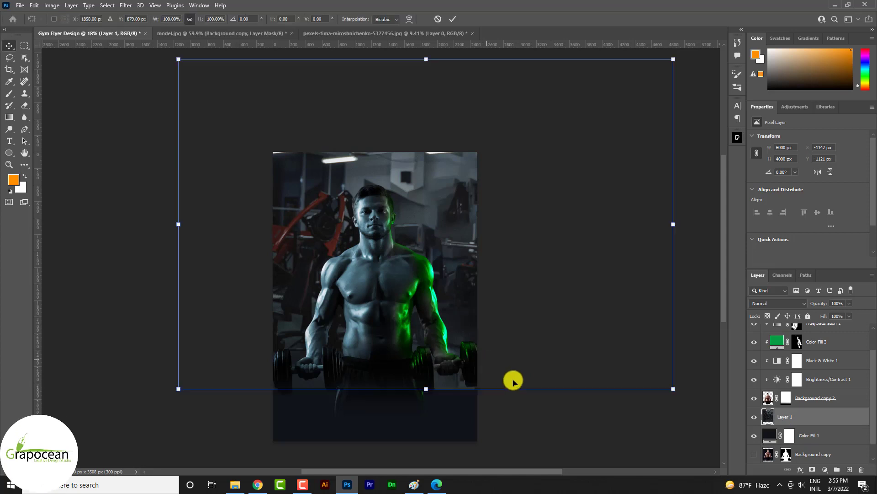
left_click_drag(664, 385, 436, 382)
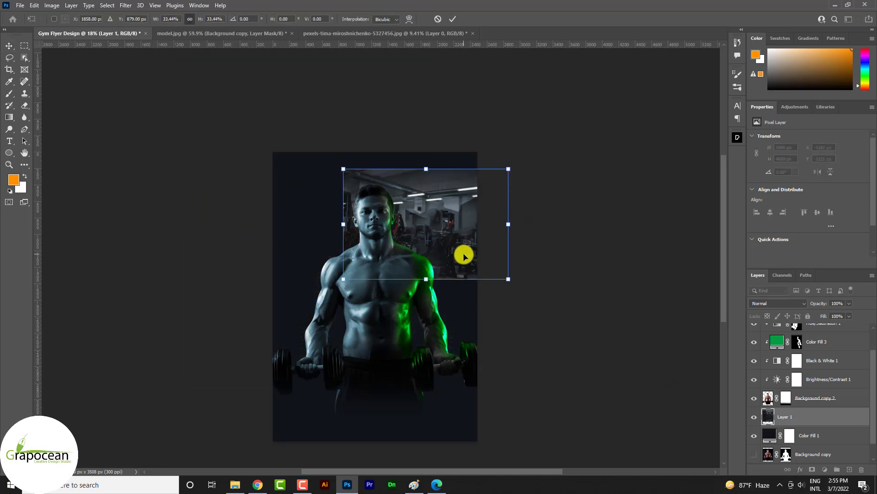
left_click_drag(464, 256, 405, 290)
left_click_drag(460, 313, 509, 353)
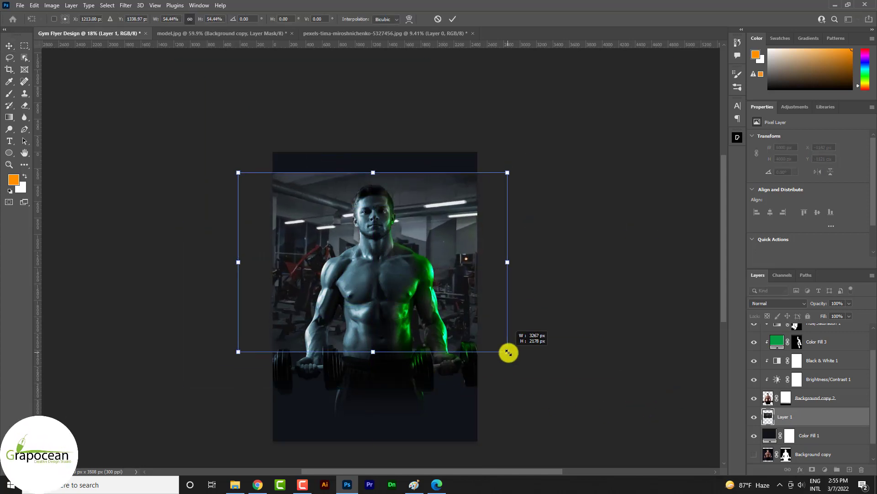
left_click_drag(474, 308, 464, 283)
left_click_drag(503, 330, 521, 344)
left_click(452, 19)
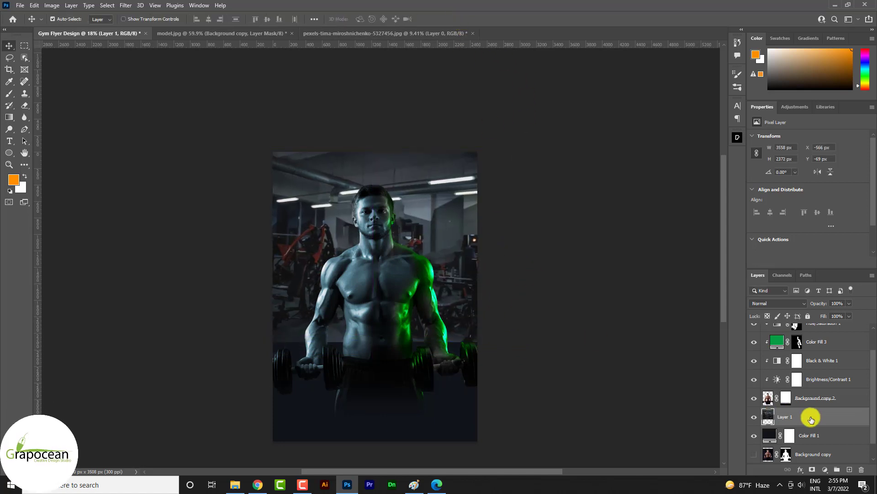
Mask the gym photo layer and fade its lower part with a gradient
left_click(813, 469)
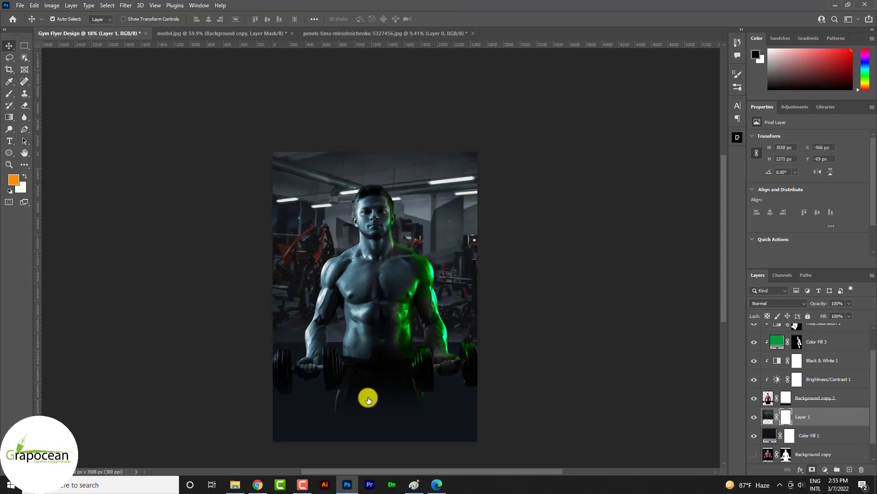
left_click(10, 117)
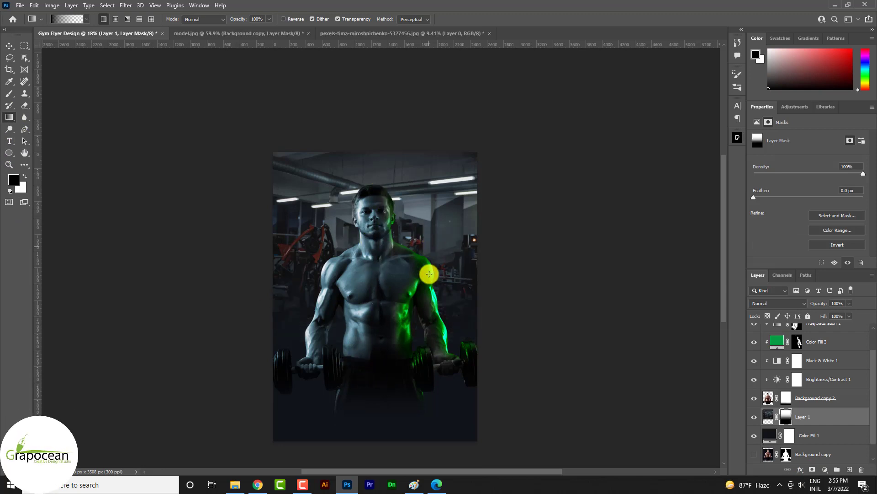
left_click_drag(394, 319, 396, 315)
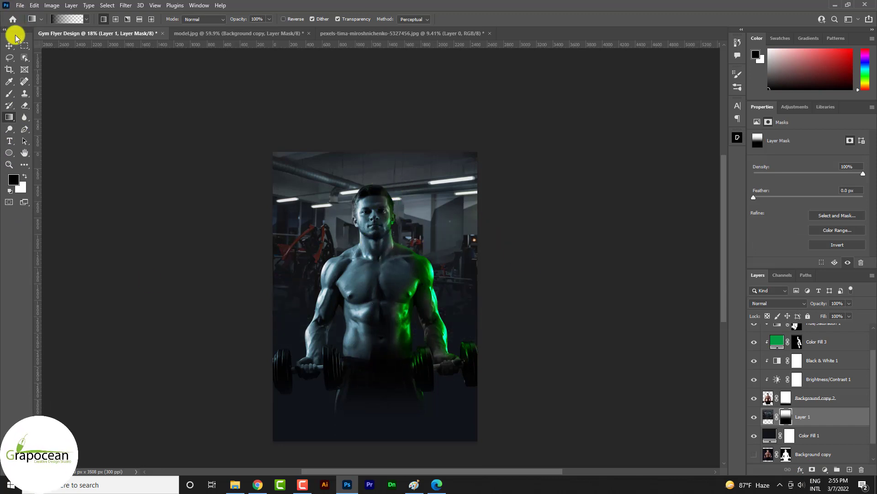
left_click(9, 46)
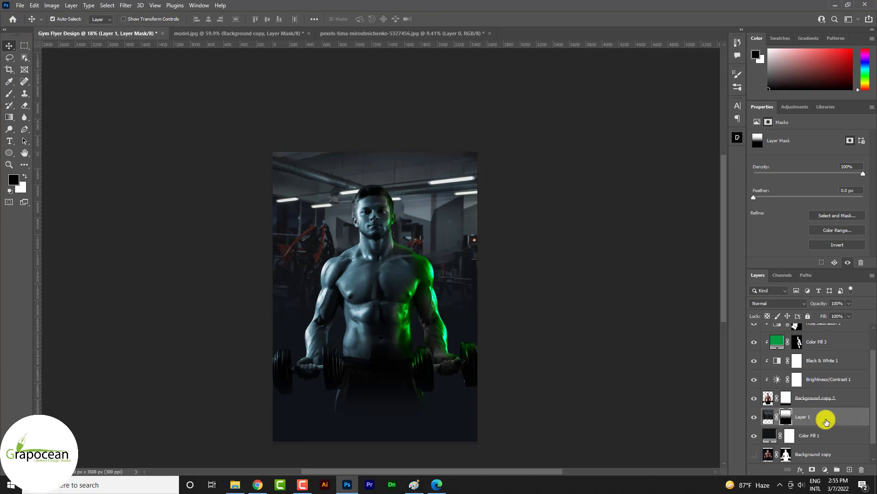
left_click(768, 416)
left_click(124, 6)
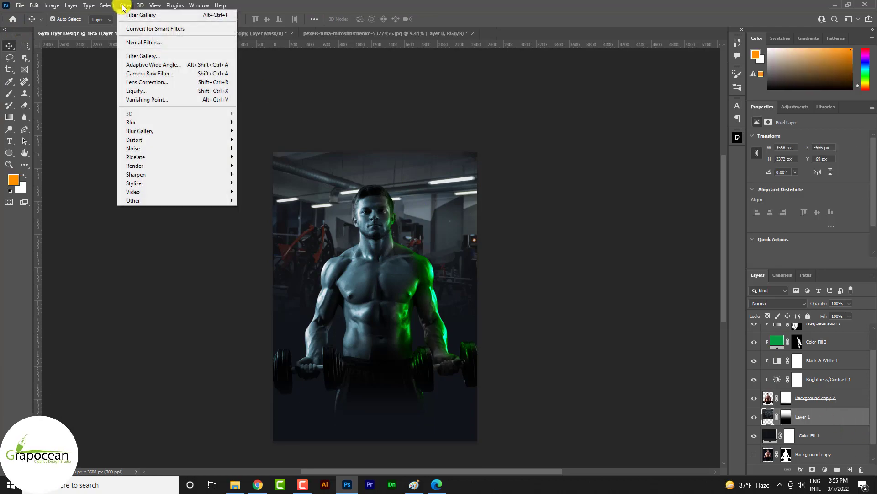
Preview Film Grain, Fresco, Plastic Wrap, Smudge Stick and Dry Brush in the Filter Gallery
left_click(145, 56)
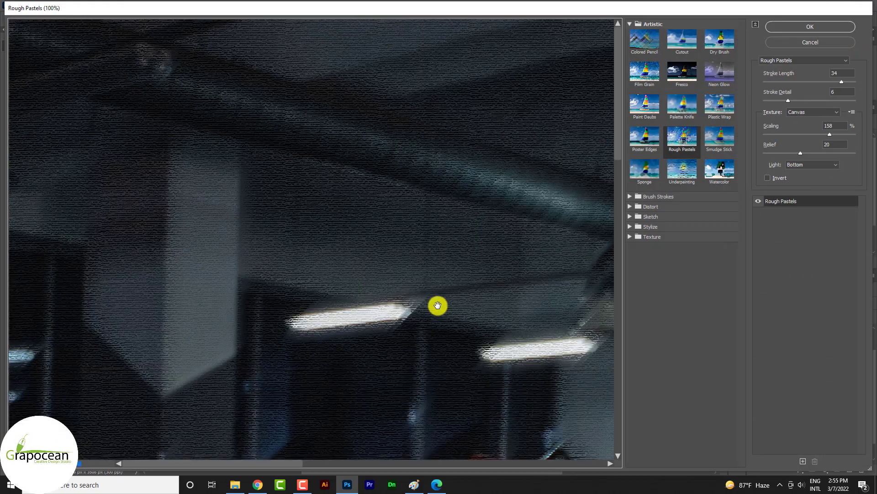
key("ctrl+minus")
key("ctrl+minus")
key("ctrl+plus")
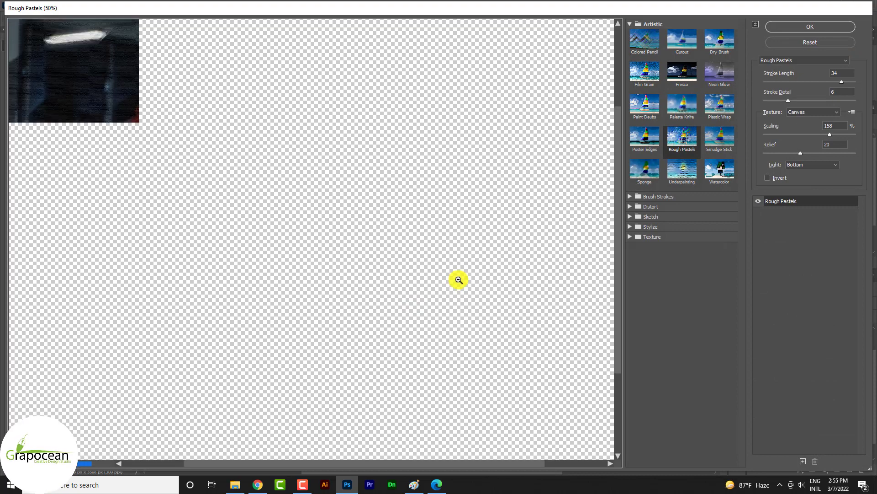
left_click(651, 81)
left_click(679, 70)
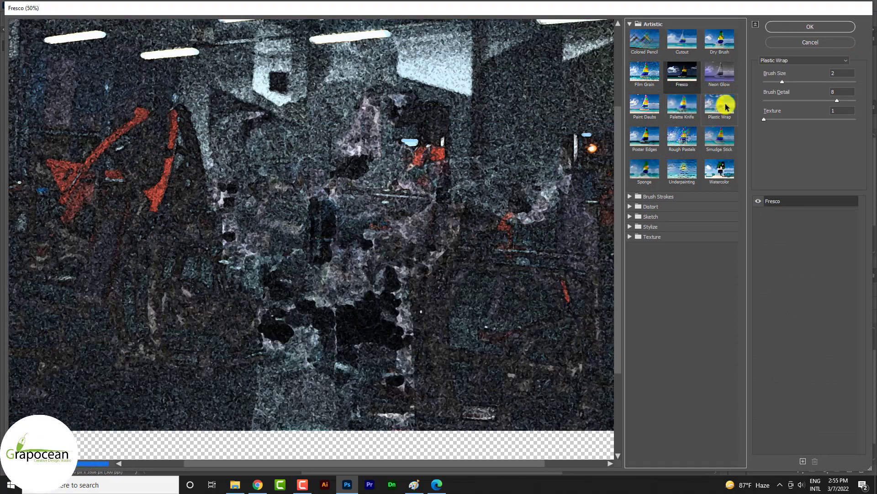
left_click(725, 106)
left_click(727, 139)
left_click(720, 39)
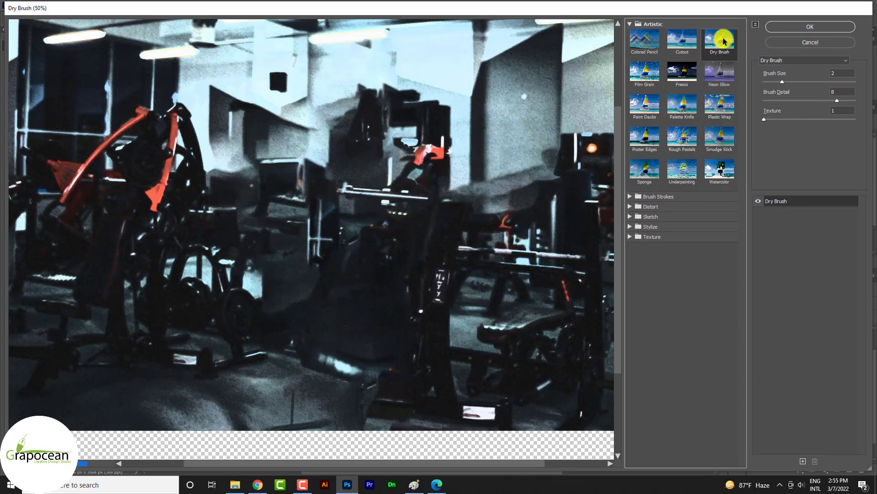
Apply Distort > Ocean Ripple with ripple size 4 to the gym backdrop
left_click(630, 237)
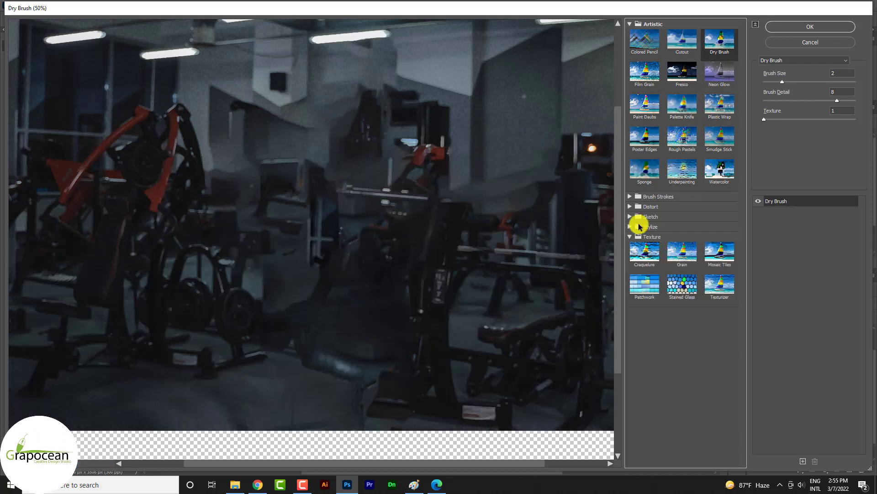
left_click(630, 226)
left_click(630, 216)
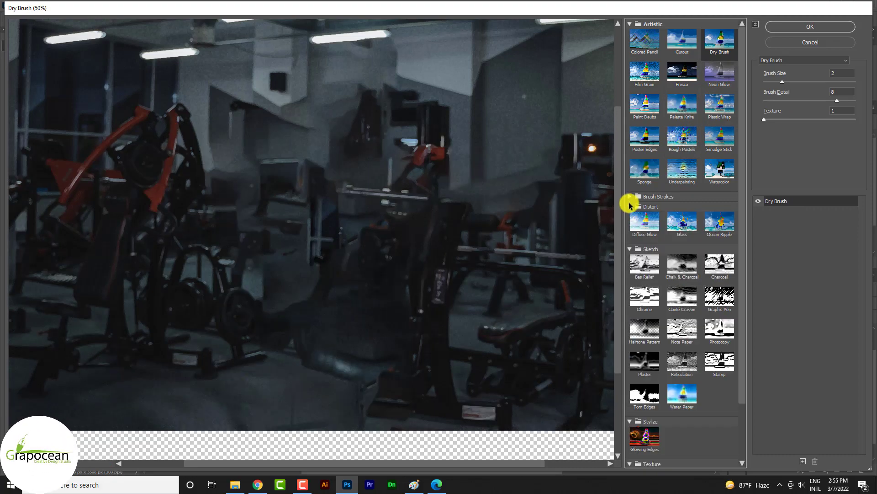
left_click(720, 224)
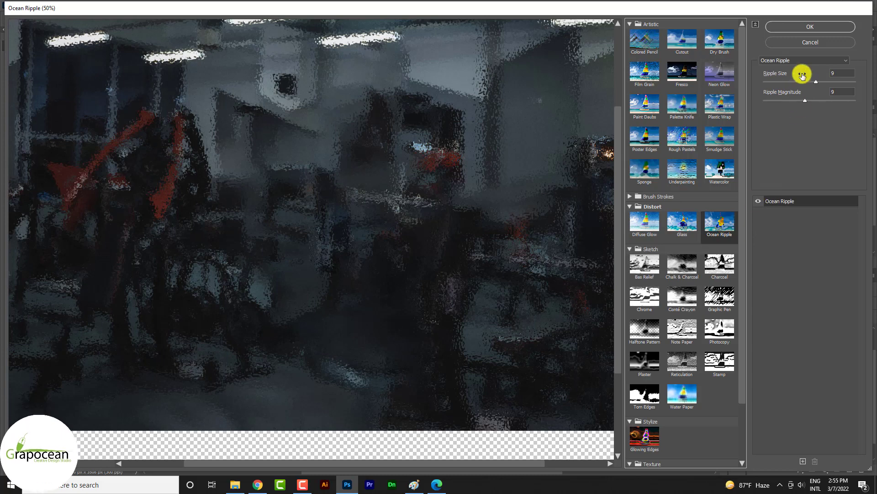
mouse_move(813, 81)
left_mouse_down()
mouse_move(781, 82)
mouse_move(831, 102)
left_mouse_up()
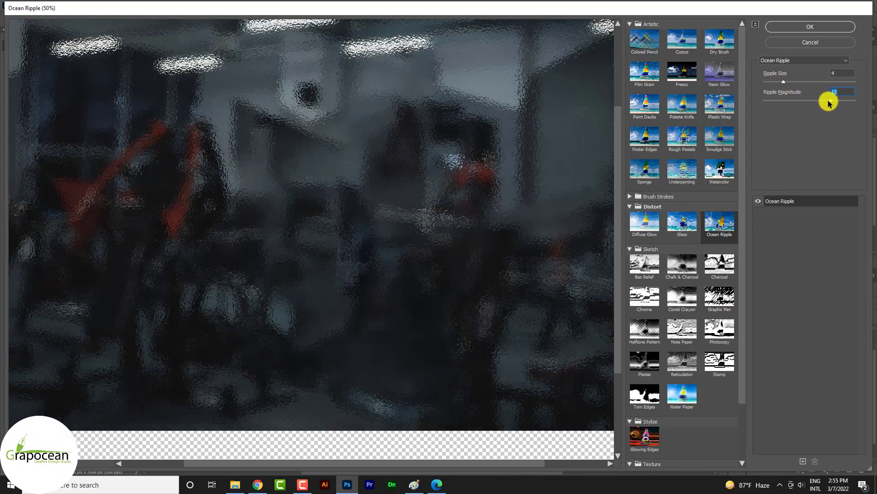
left_click(810, 28)
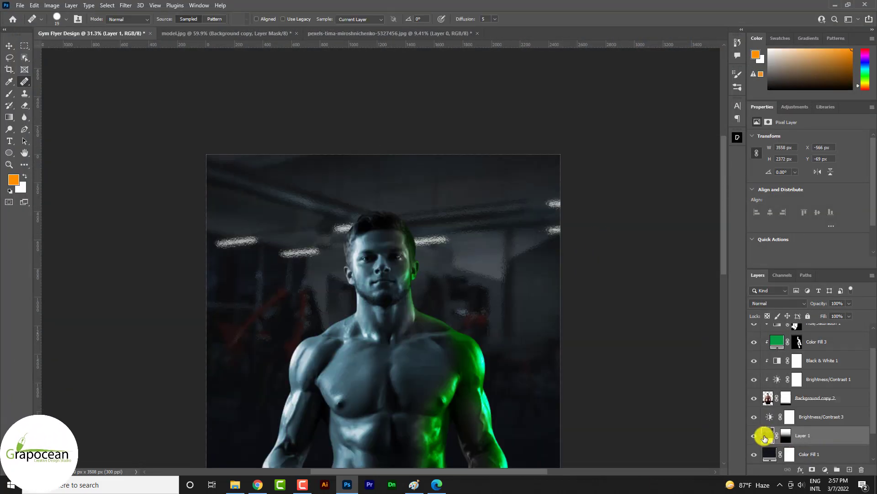
Convert the gym photo Layer 1 into a smart object
right_click(803, 435)
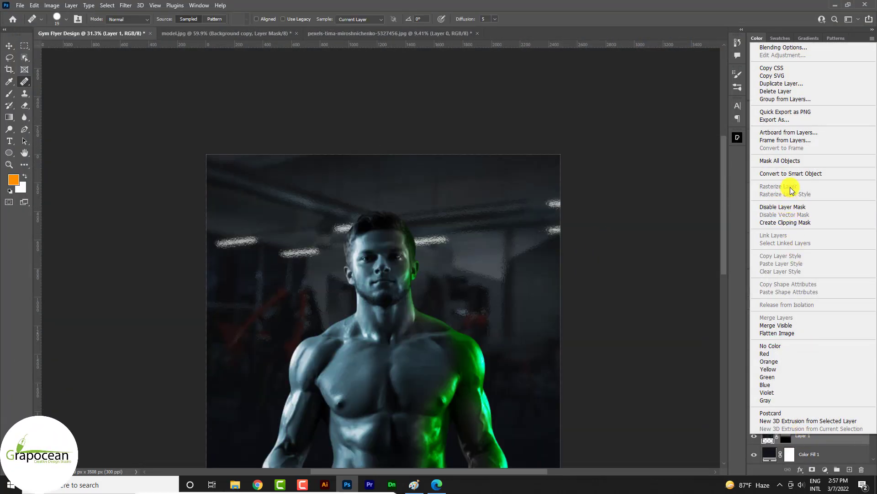
left_click(791, 173)
scroll(567, 206, "up", 2)
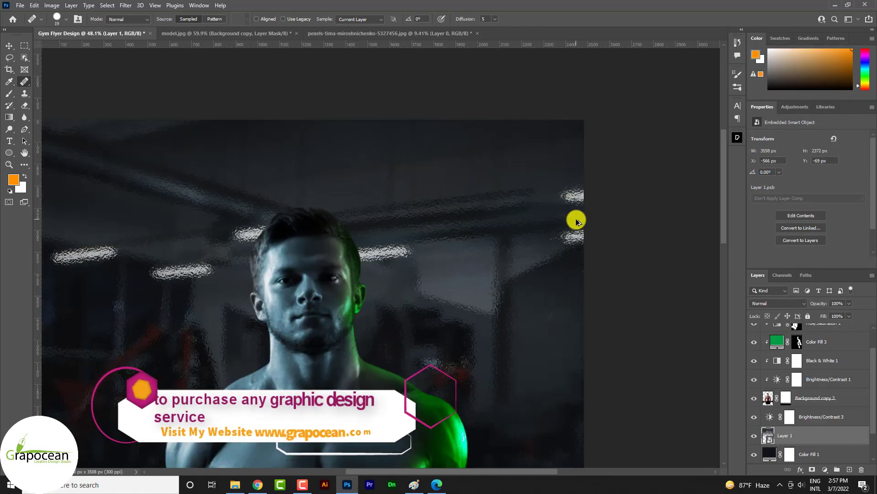
scroll(577, 222, "up", 1)
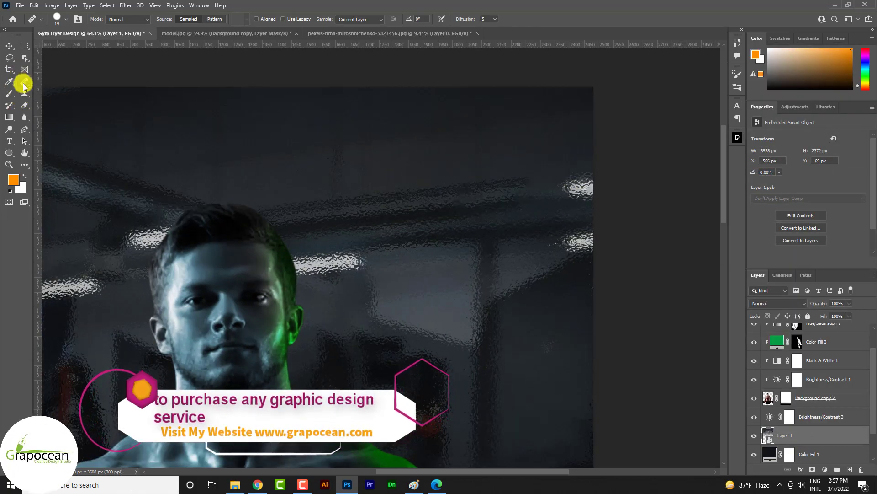
Rasterize Layer 1 back into an ordinary pixel layer
right_click(24, 86)
left_click(61, 90)
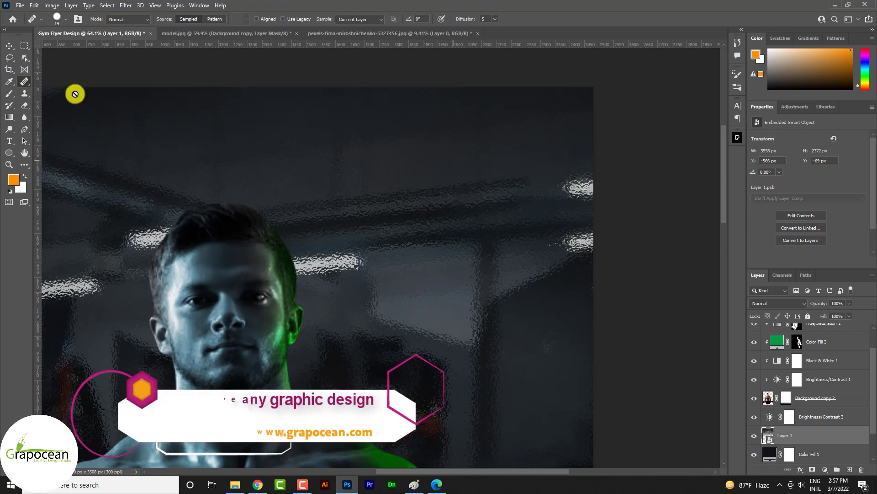
right_click(765, 432)
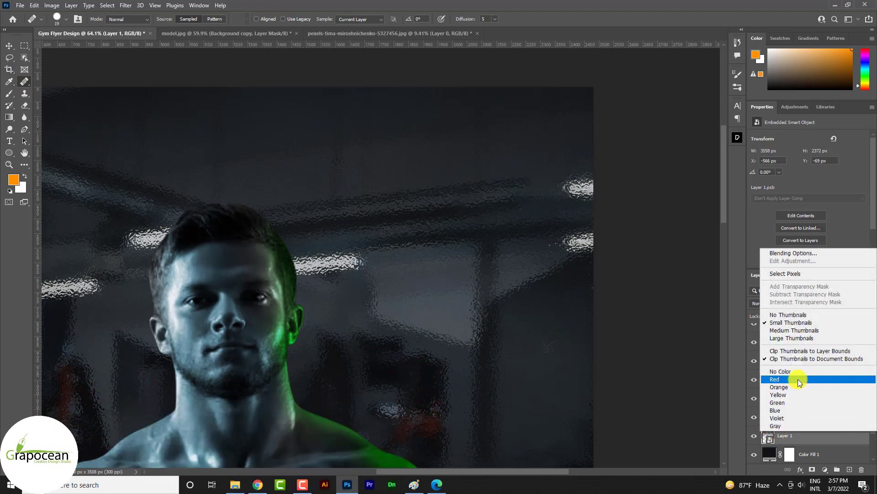
right_click(818, 443)
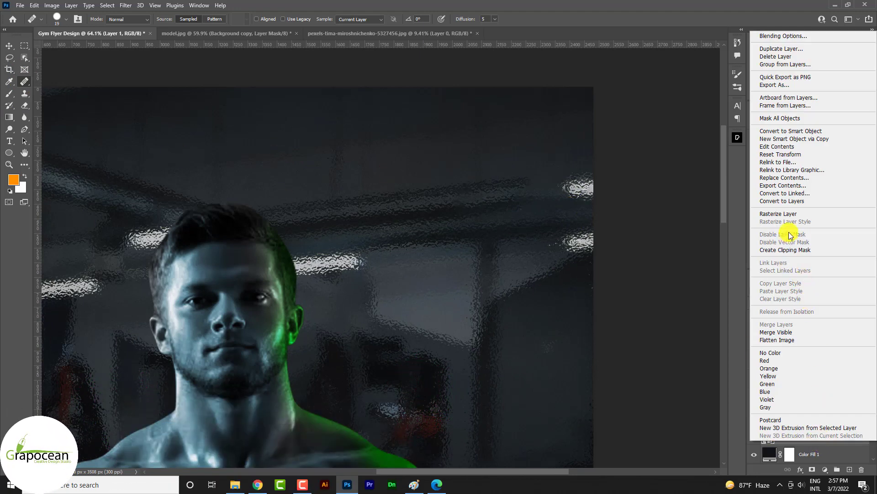
left_click(779, 213)
right_click(20, 82)
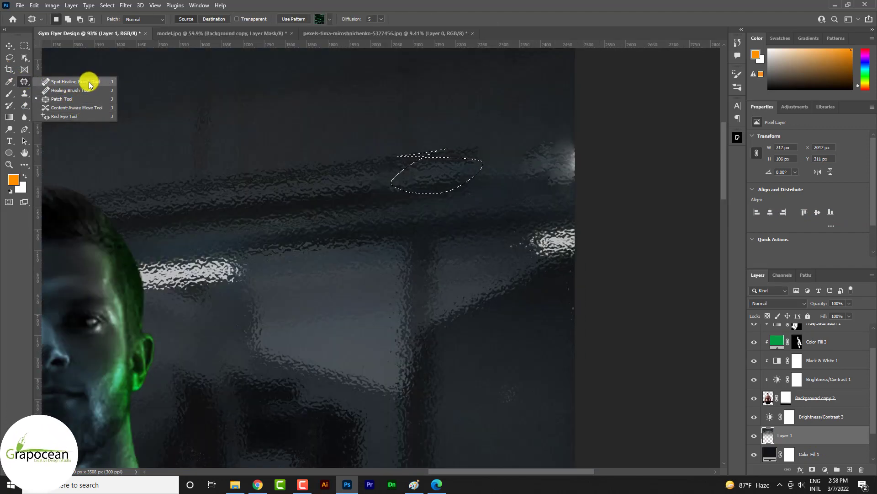
Cover the right-edge ceiling light with a content-aware move of dark ceiling, then deselect
left_click(74, 110)
left_click_drag(429, 172, 553, 165)
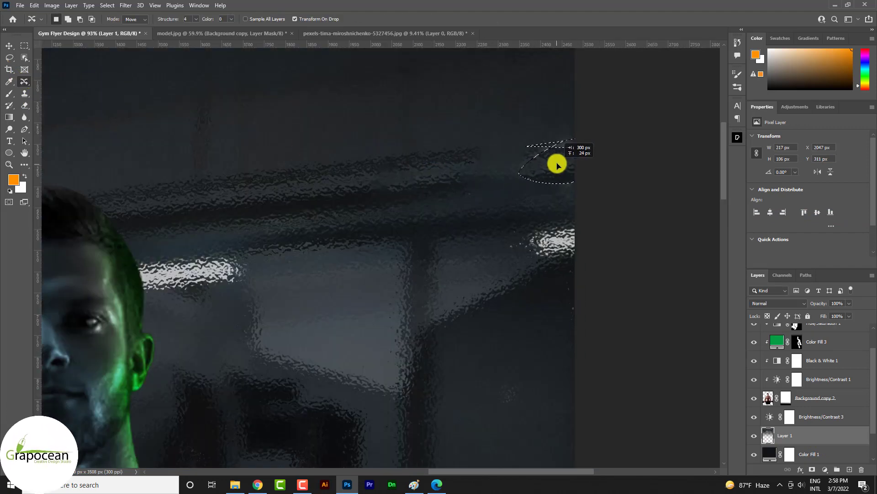
key("Return")
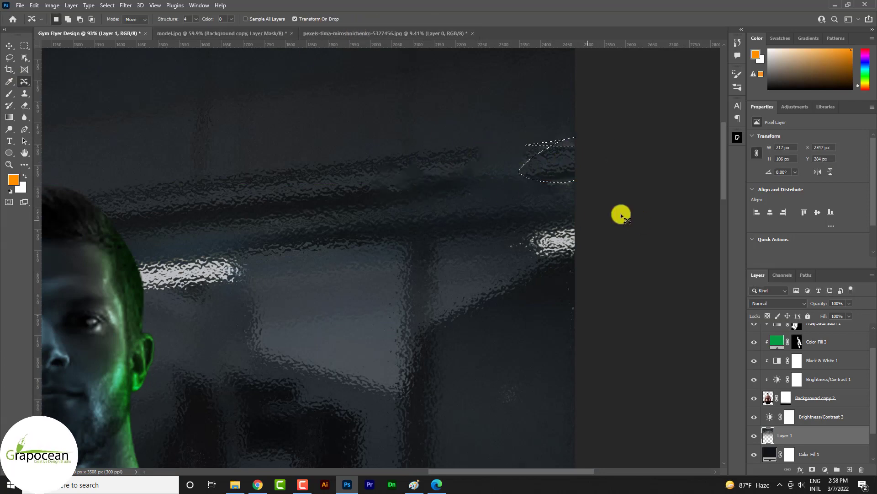
left_click(24, 45)
left_click(488, 284)
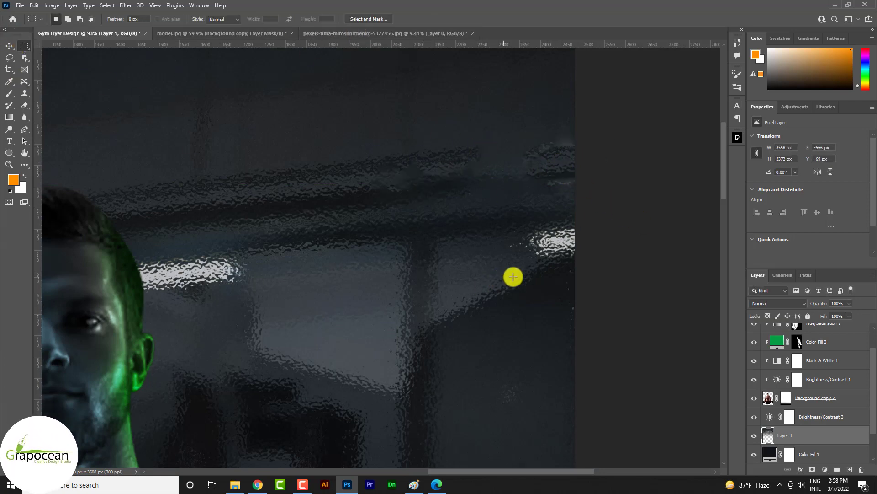
scroll(514, 278, "down", 2)
scroll(382, 250, "up", 1)
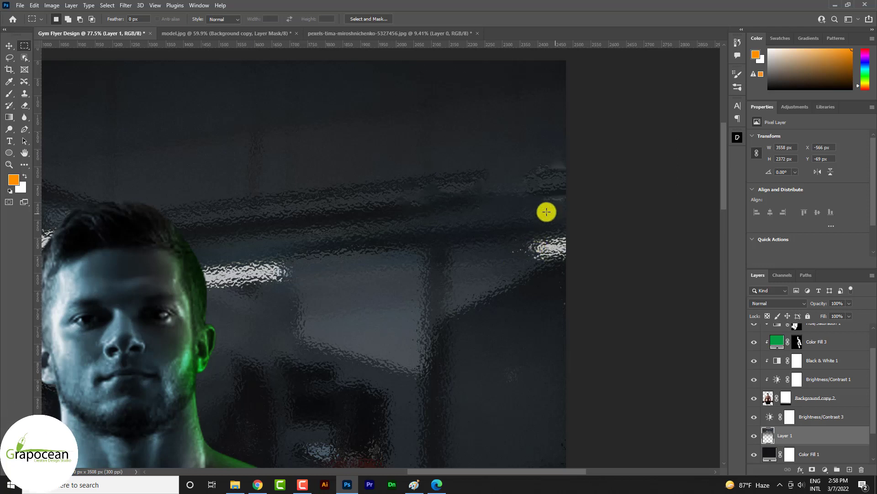
Shift another patch of dark ceiling rightwards with Content-Aware Move and commit it
right_click(23, 81)
left_click(68, 106)
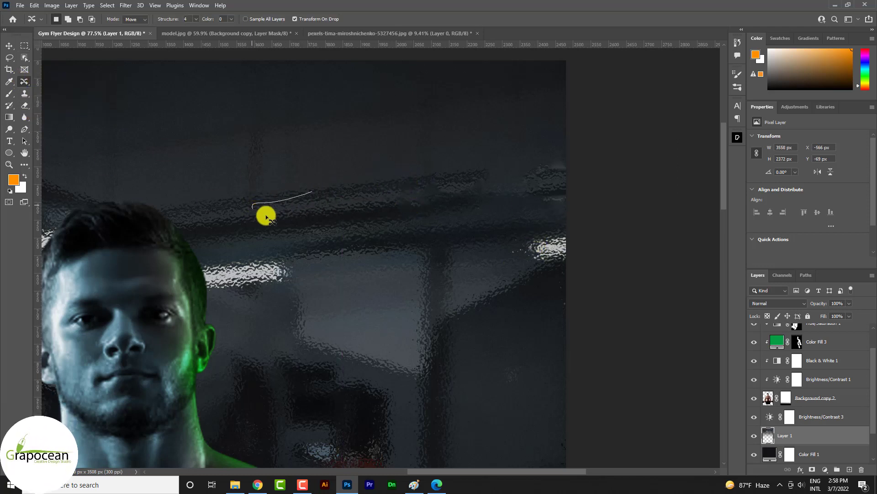
mouse_move(454, 195)
left_mouse_down()
mouse_move(313, 192)
mouse_move(521, 188)
mouse_move(488, 192)
left_mouse_up()
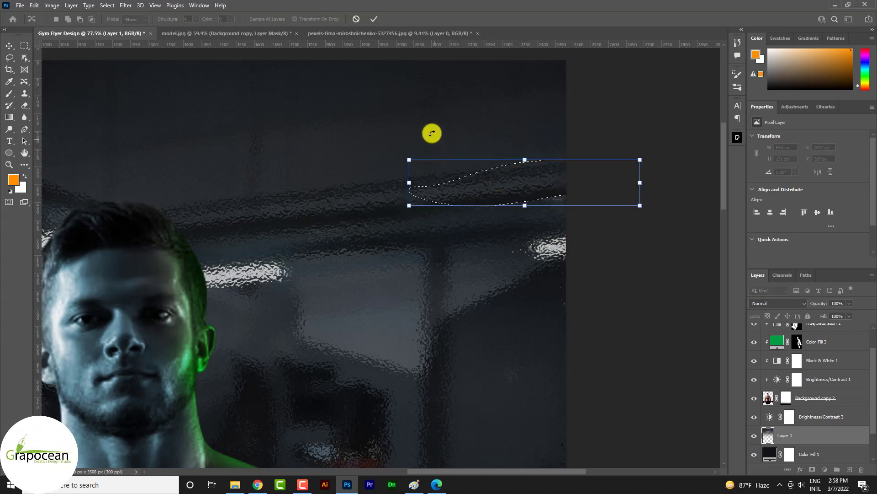
left_click(374, 19)
scroll(495, 300, "down", 3)
scroll(495, 300, "down", 2)
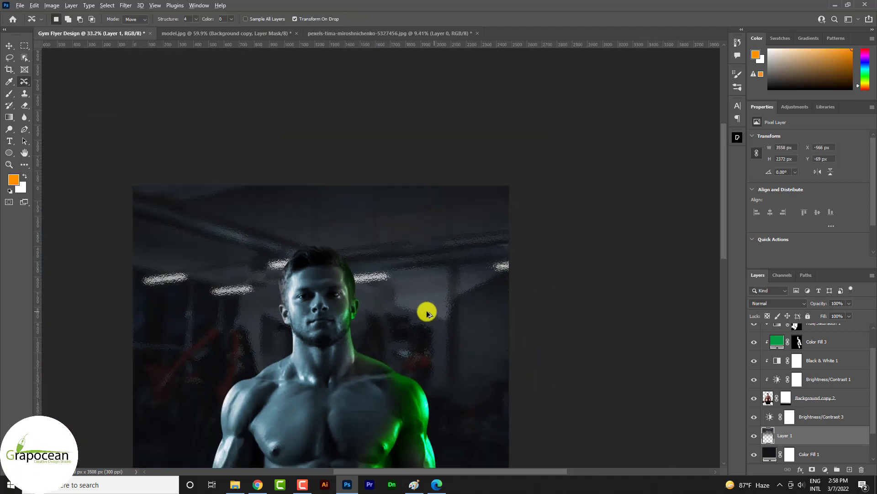
scroll(195, 293, "up", 2)
scroll(233, 275, "up", 2)
scroll(250, 282, "up", 1)
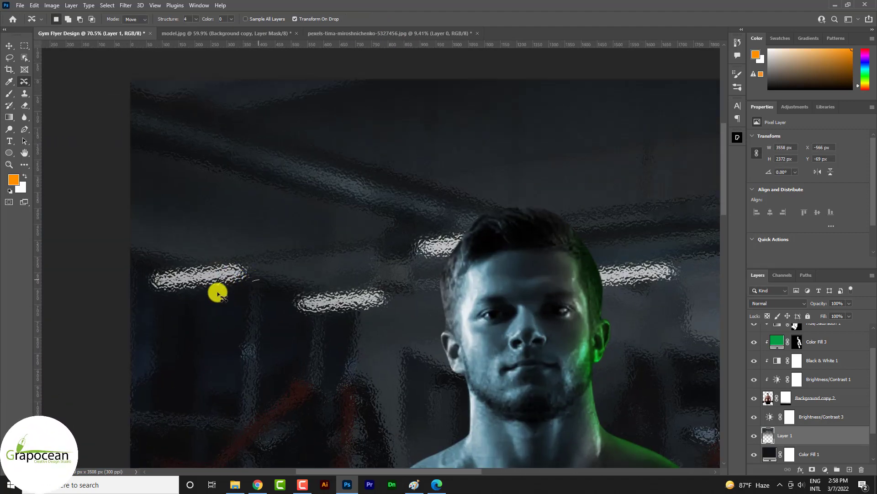
Cover the left ceiling lights with dark ceiling using Content-Aware Move and the Patch Tool
left_click_drag(329, 250, 264, 276)
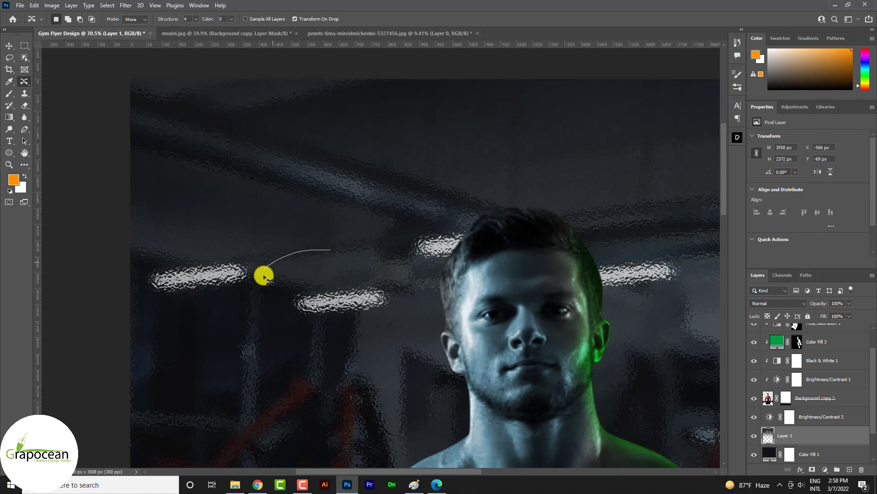
left_click_drag(313, 262, 192, 273)
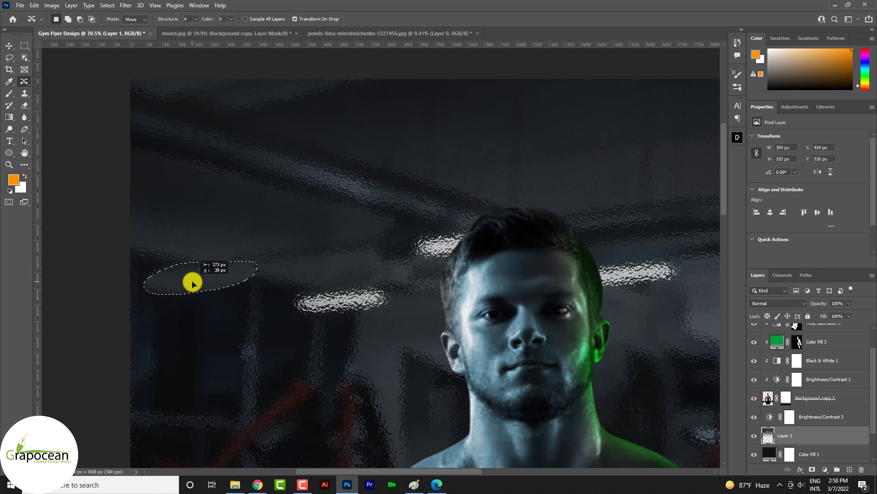
left_click(376, 19)
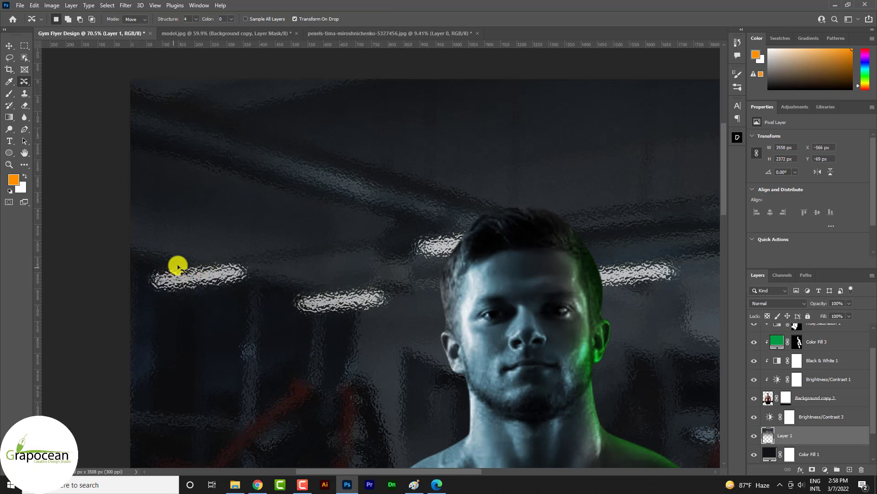
right_click(24, 81)
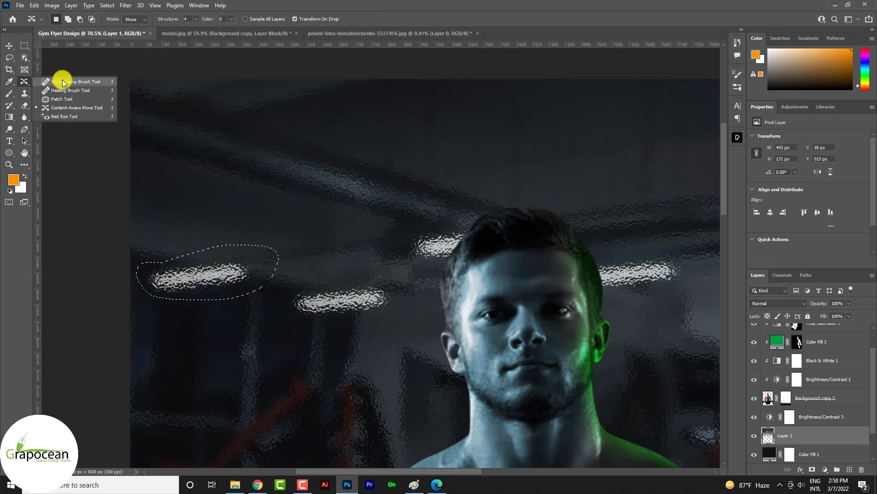
left_click(63, 99)
left_click_drag(189, 274, 311, 274)
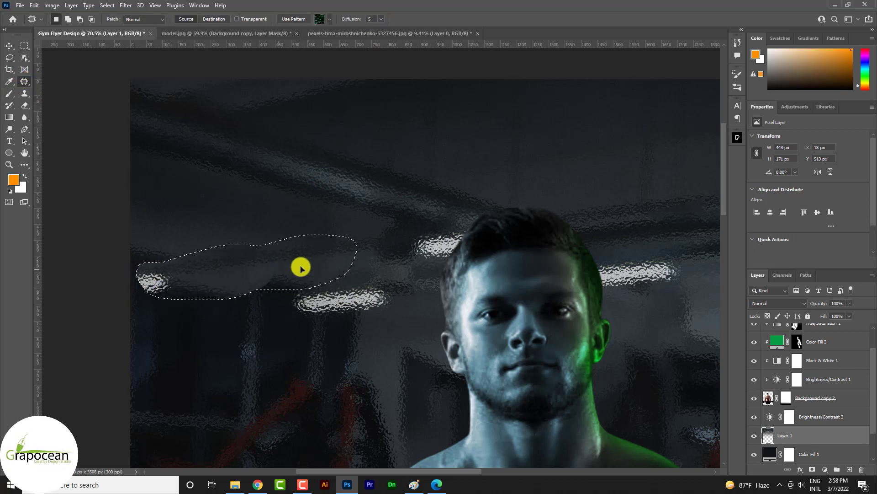
Patch away the middle ceiling light and fit the whole flyer in the window
scroll(286, 284, "down", 2)
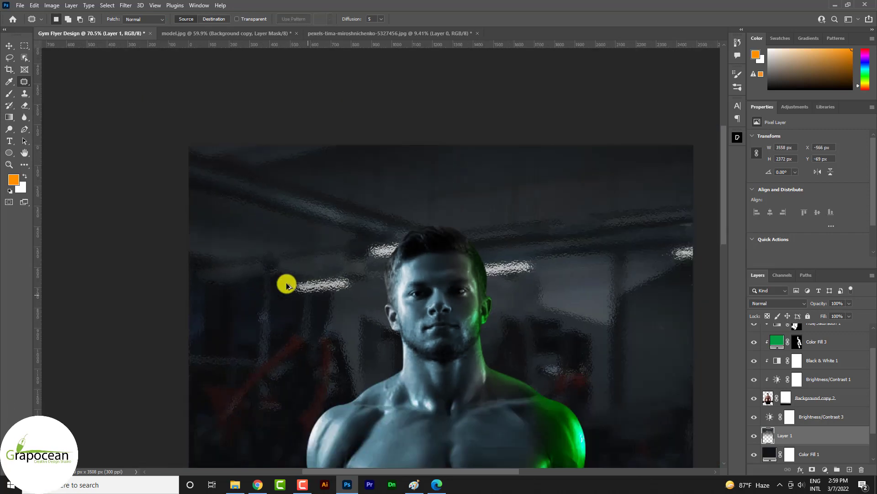
scroll(278, 294, "down", 2)
scroll(297, 293, "up", 2)
scroll(257, 264, "up", 1)
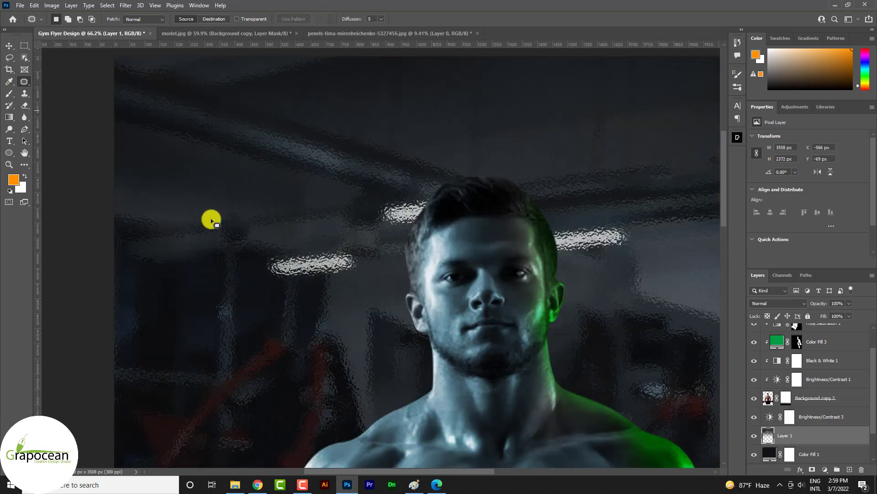
scroll(244, 248, "down", 2)
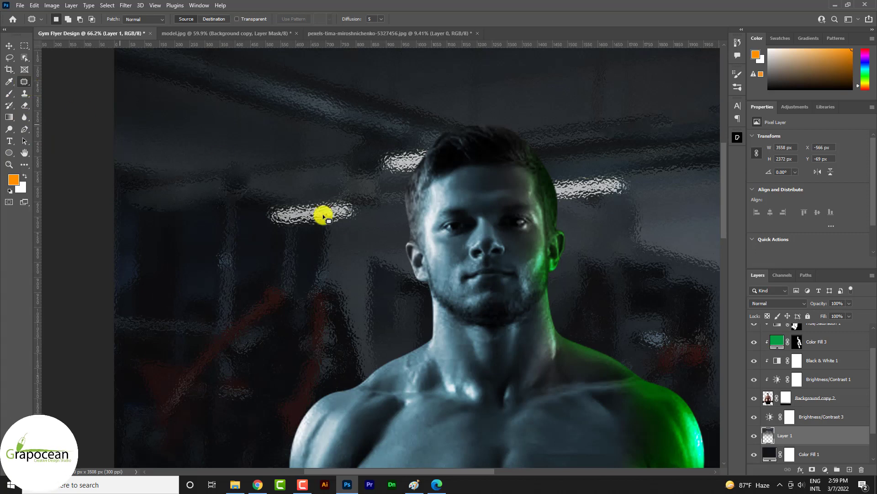
mouse_move(279, 202)
left_mouse_down()
mouse_move(227, 231)
mouse_move(276, 288)
left_mouse_up()
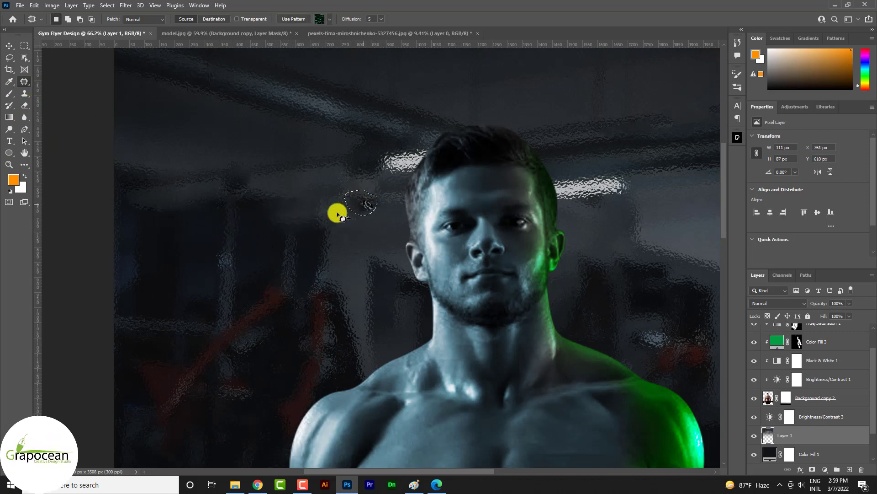
key("ctrl+0")
left_click(768, 397)
Open Camera Raw on Background copy 2 with Basic expanded and a Before/After view zoomed on the chest
left_click(754, 398)
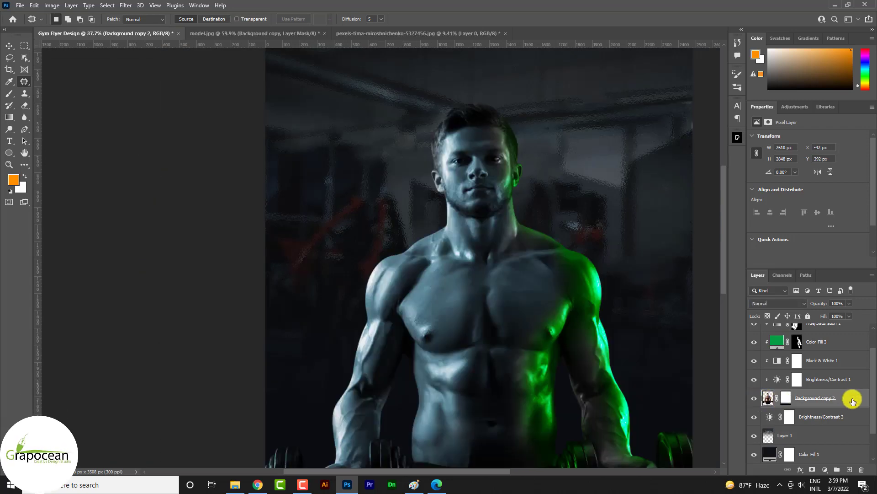
scroll(554, 357, "down", 3)
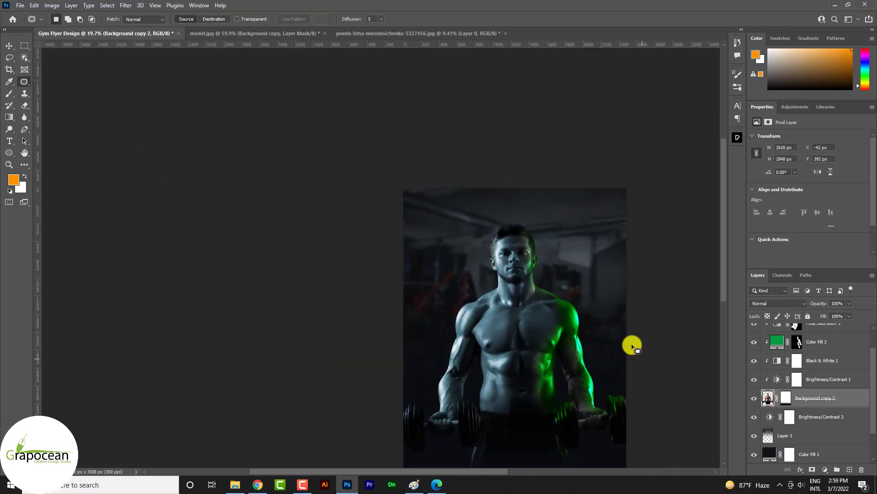
left_click(126, 5)
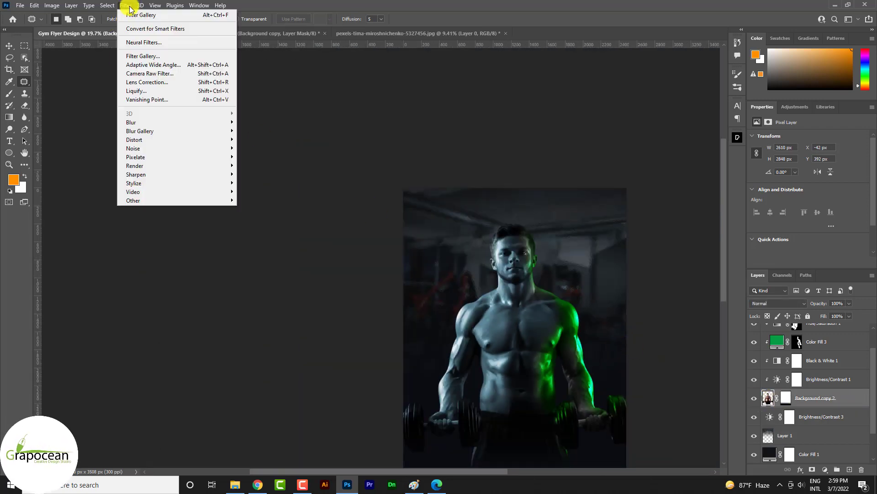
left_click(150, 73)
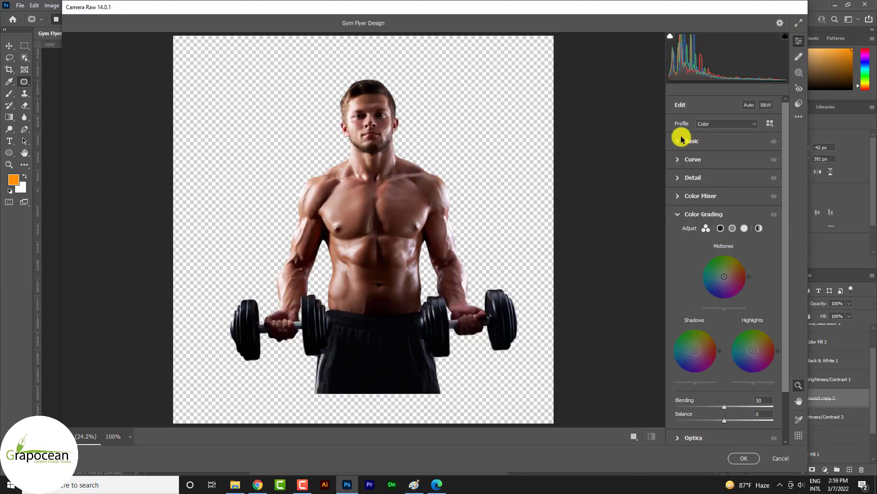
left_click(682, 140)
scroll(735, 336, "down", 3)
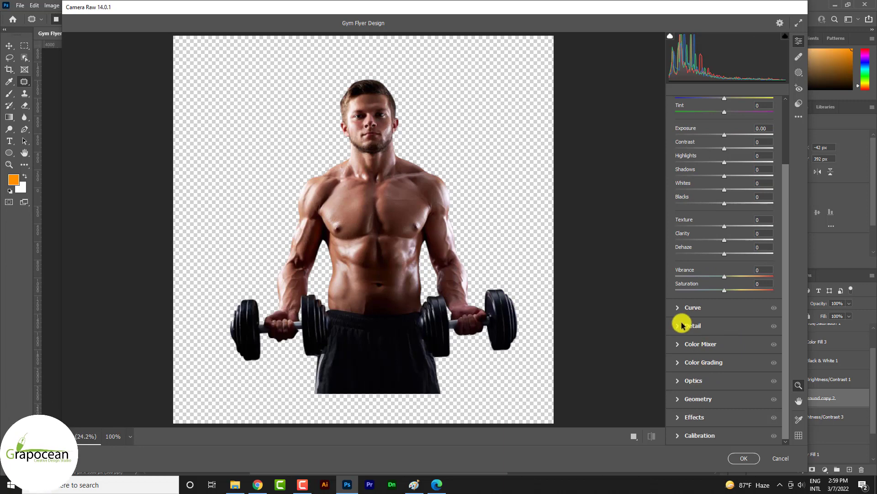
left_click(634, 437)
mouse_move(243, 246)
left_mouse_down()
mouse_move(239, 182)
mouse_move(274, 213)
left_mouse_up()
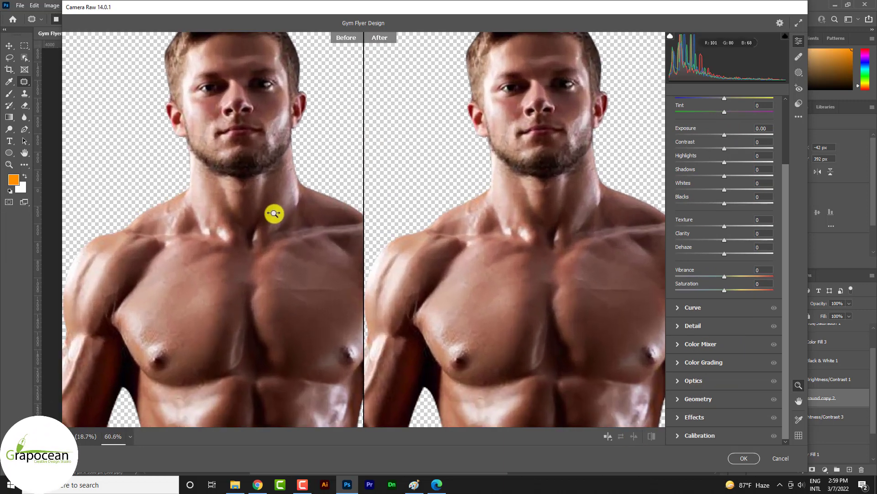
scroll(734, 327, "up", 3)
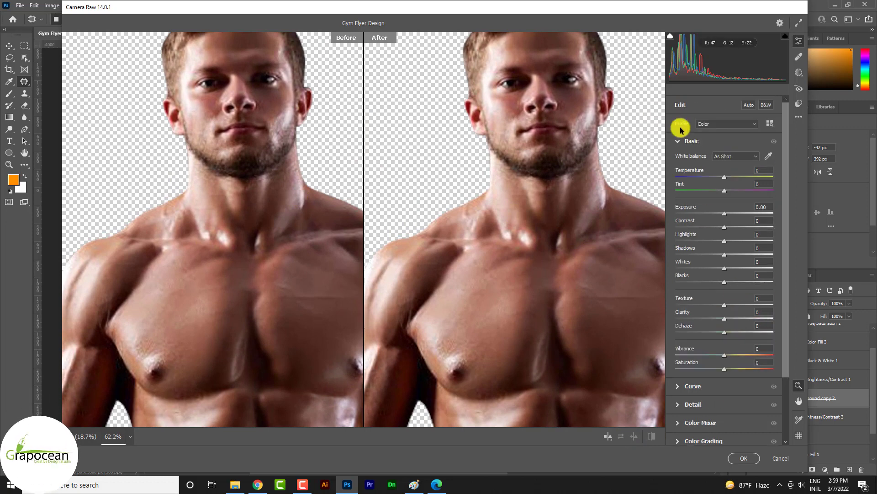
Set Exposure to -0.65, Clarity to -43 and Dehaze to +5
mouse_move(730, 215)
left_mouse_down()
mouse_move(716, 213)
mouse_move(746, 234)
mouse_move(717, 215)
left_mouse_up()
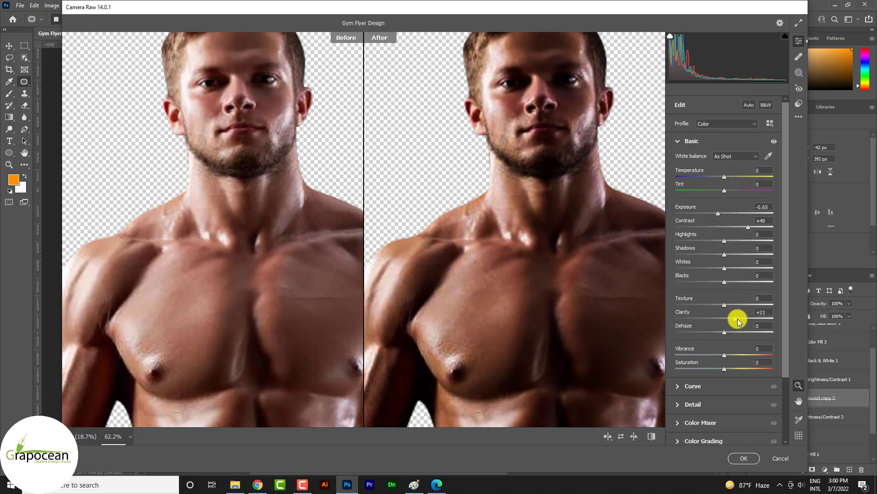
left_click_drag(739, 321, 702, 318)
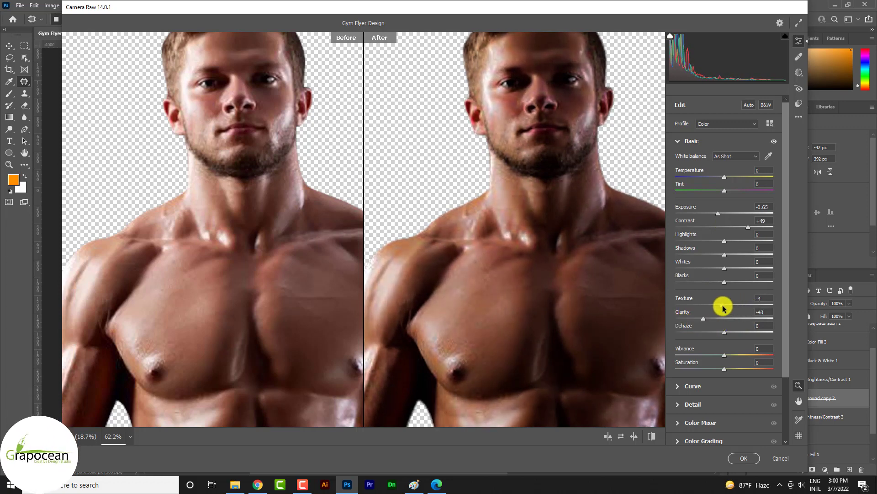
left_click_drag(724, 338, 747, 333)
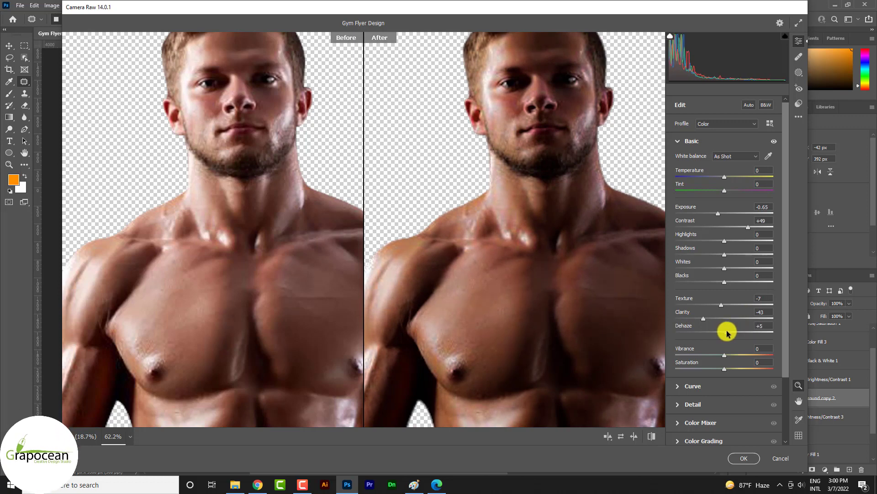
left_click(675, 362)
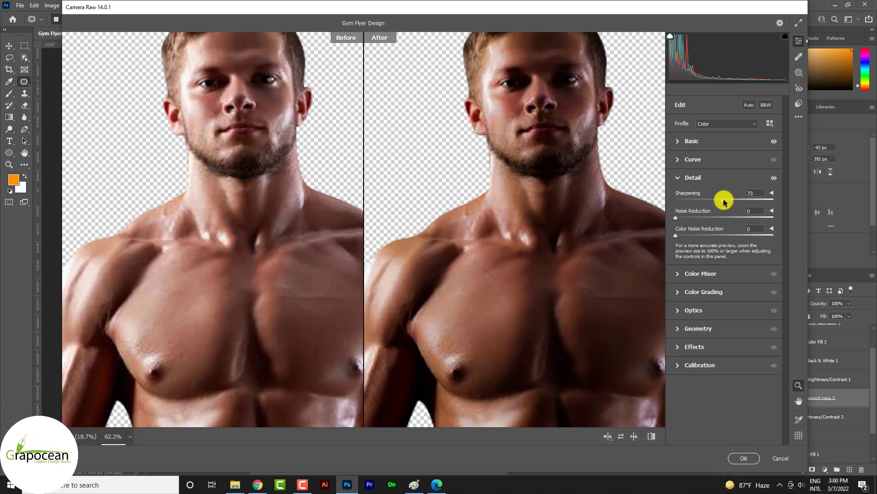
Raise noise reduction and sharpening, set Exposure -0.70 and Highlights +27
mouse_move(675, 217)
left_mouse_down()
mouse_move(718, 217)
mouse_move(712, 236)
left_mouse_up()
mouse_move(676, 199)
left_mouse_down()
mouse_move(722, 201)
mouse_move(709, 204)
left_mouse_up()
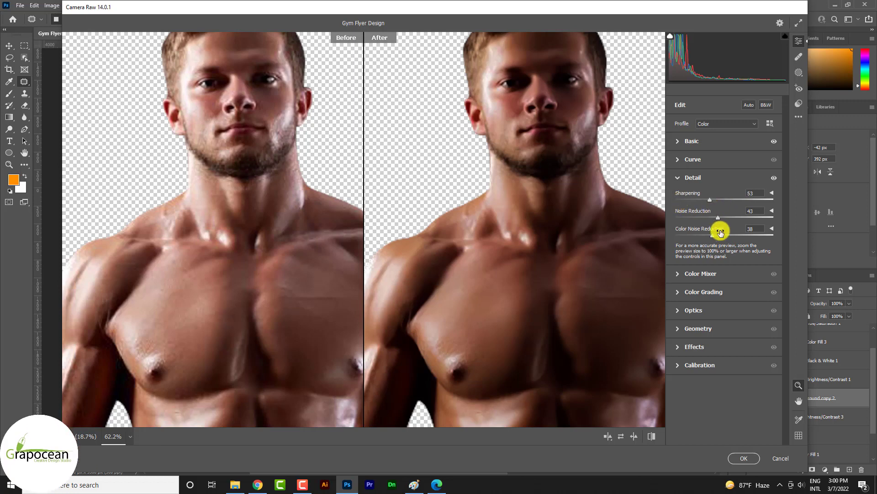
left_click(679, 140)
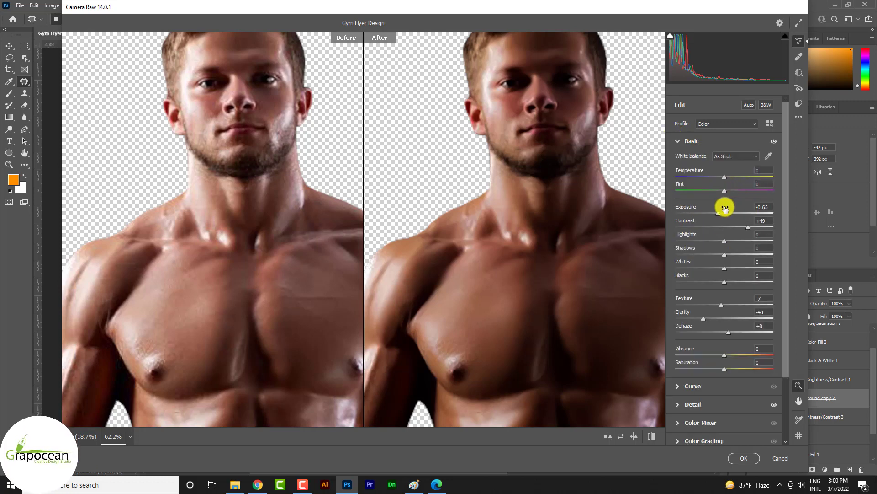
left_click_drag(725, 209, 724, 228)
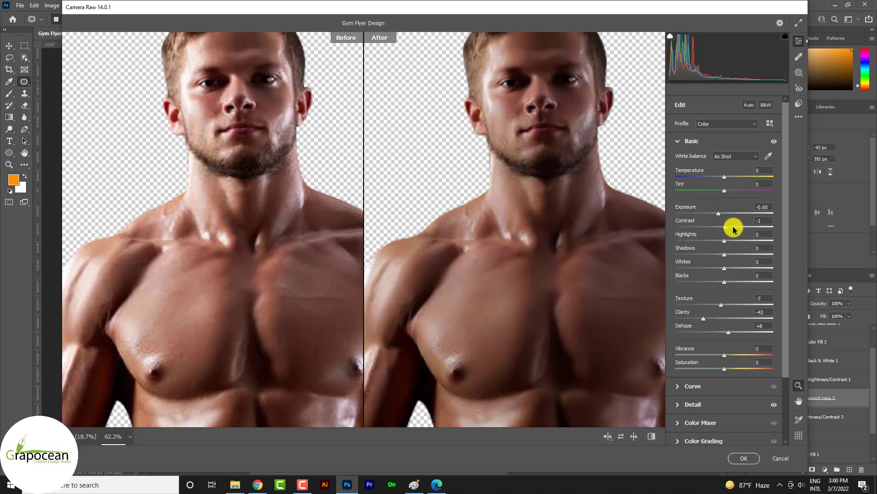
left_click_drag(725, 240, 738, 241)
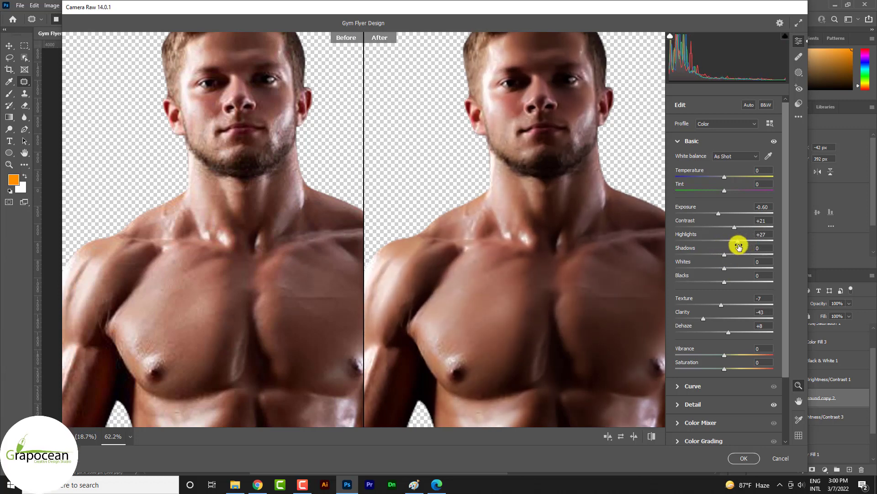
Set Texture to +8, reset Clarity to 0, and apply the Camera Raw edit
scroll(725, 352, "down", 3)
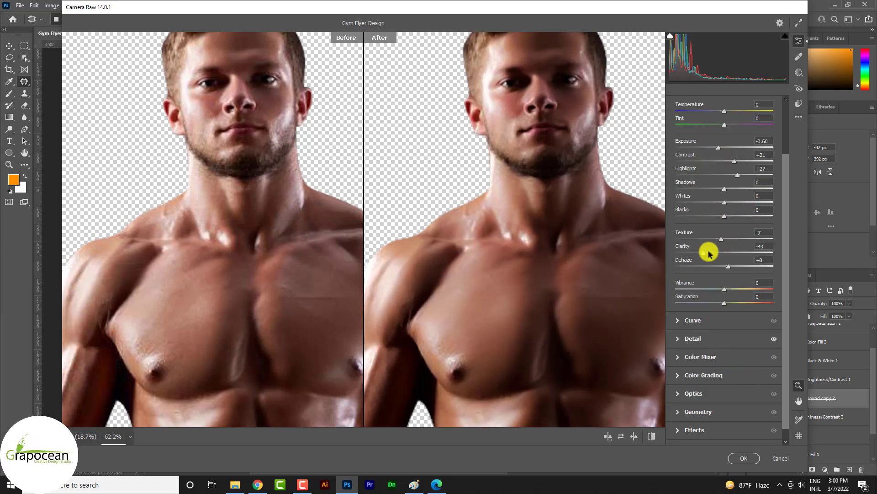
left_click_drag(709, 254, 729, 255)
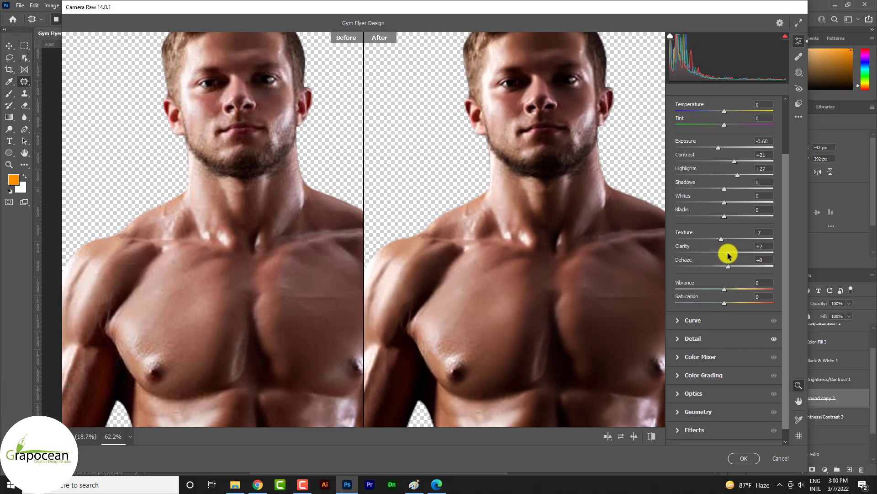
mouse_move(721, 239)
left_mouse_down()
mouse_move(756, 242)
mouse_move(717, 252)
left_mouse_up()
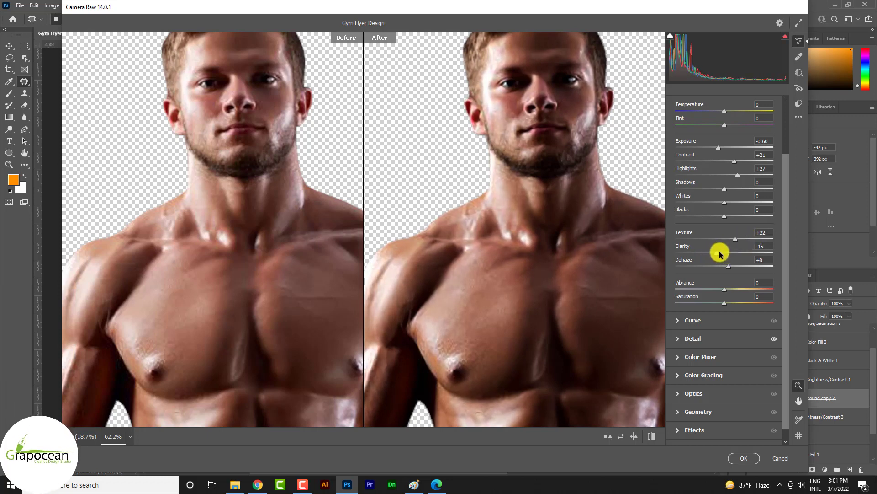
double_click(731, 254)
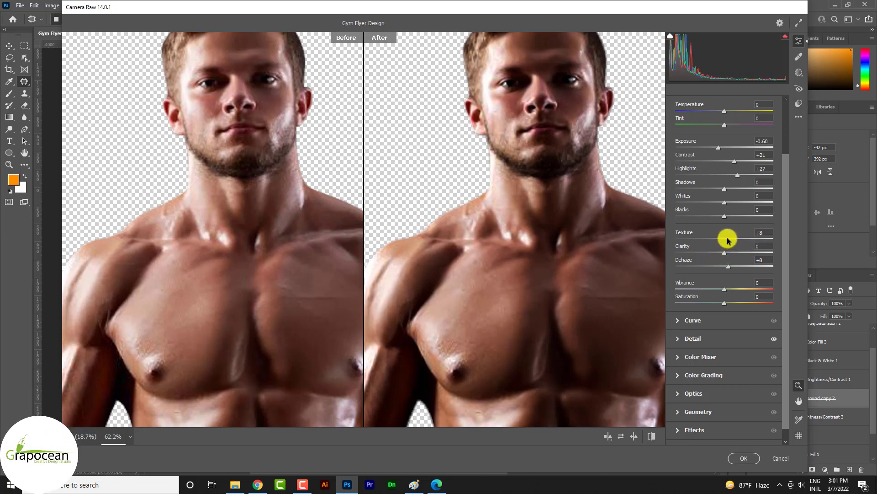
left_click(748, 458)
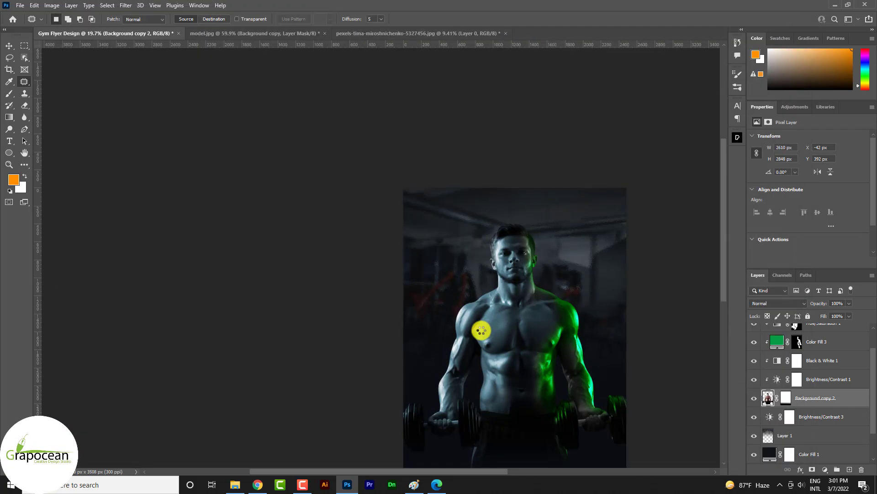
Duplicate the Color Fill 3 glow layer and clear the copy's layer style
scroll(421, 344, "down", 2)
scroll(538, 361, "down", 2)
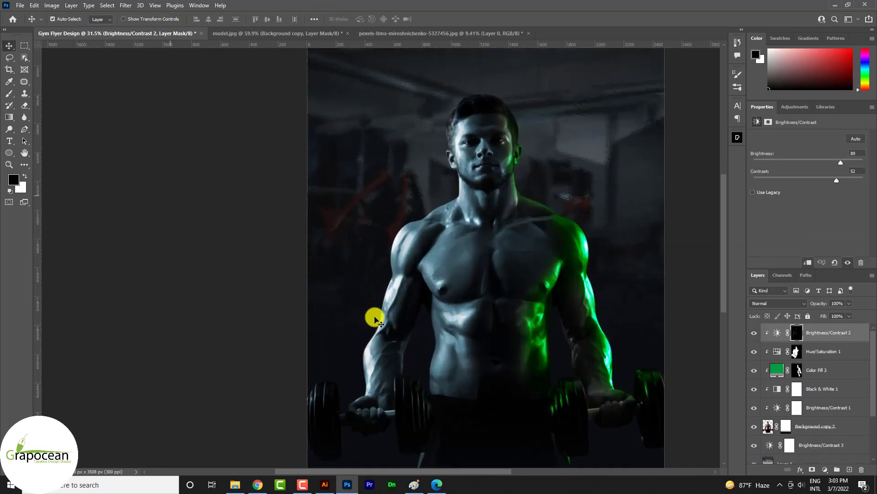
left_click(821, 371)
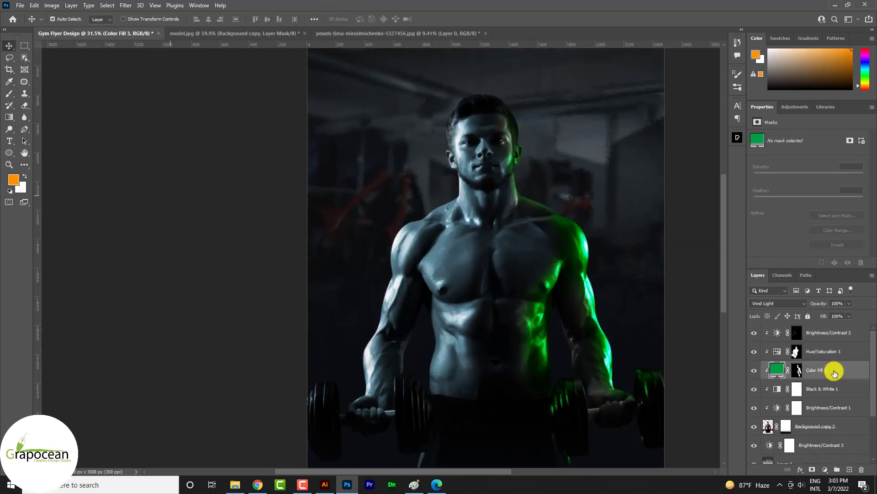
key("ctrl+j")
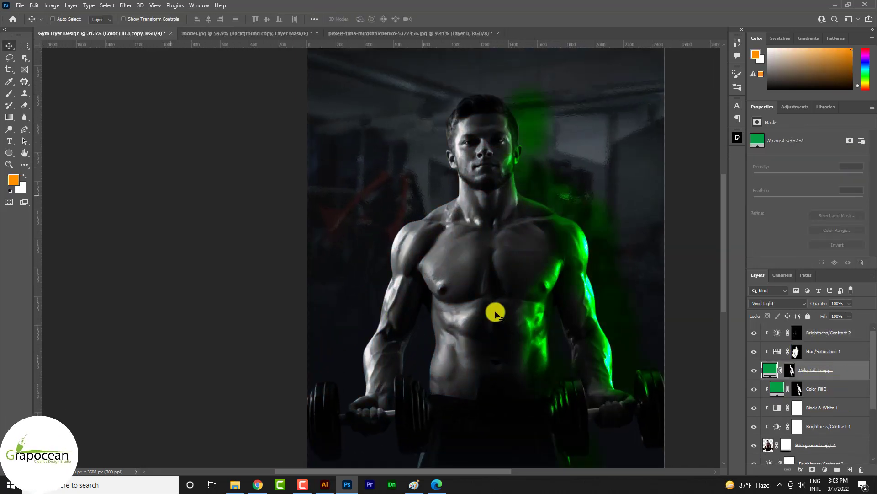
right_click(821, 371)
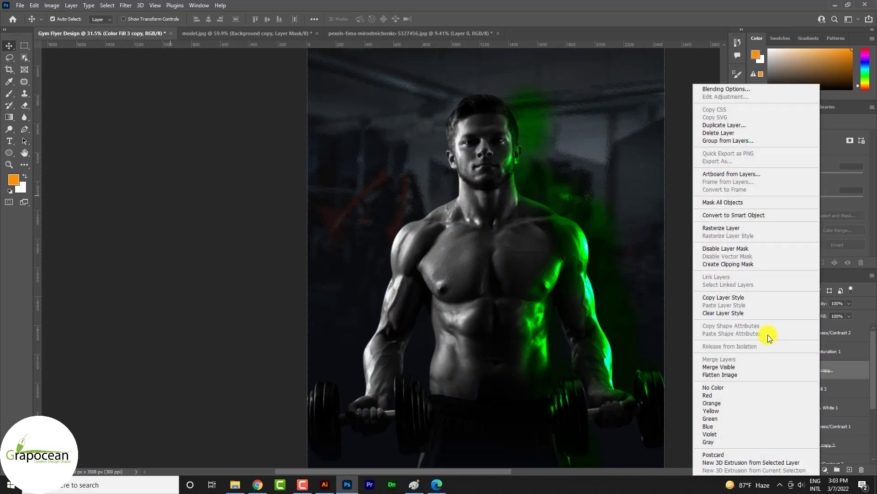
left_click(743, 313)
Clip Color Fill 3 copy to the man and set its blend mode to Soft Light
scroll(562, 378, "down", 1)
scroll(562, 378, "down", 1)
right_click(823, 368)
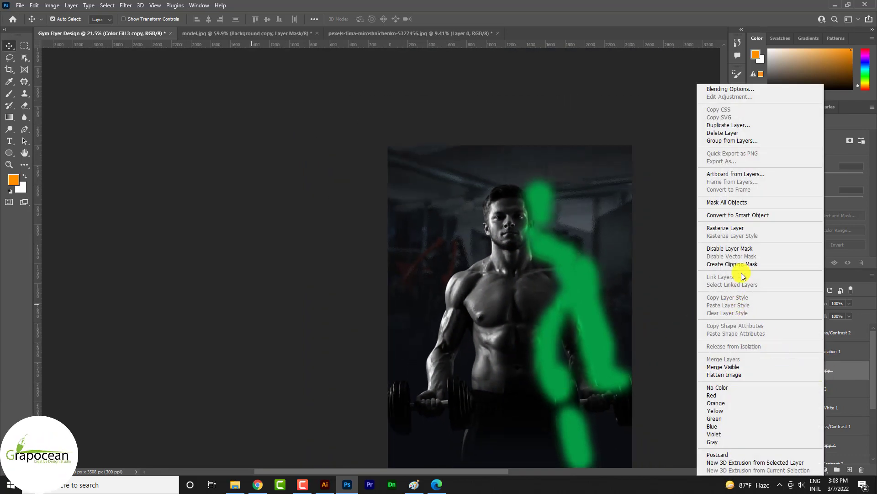
left_click(744, 264)
left_click(783, 303)
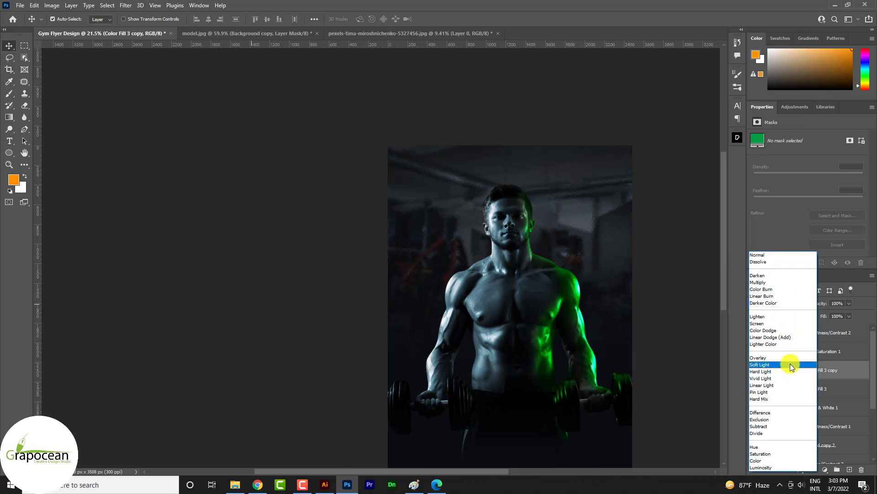
left_click(790, 363)
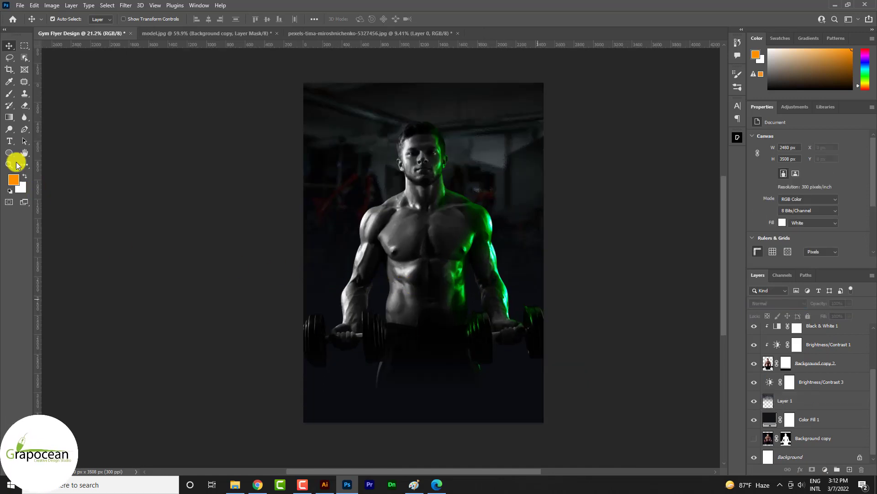
Add a text layer reading GYM above Brightness/Contrast 2
left_click(9, 141)
scroll(823, 342, "up", 3)
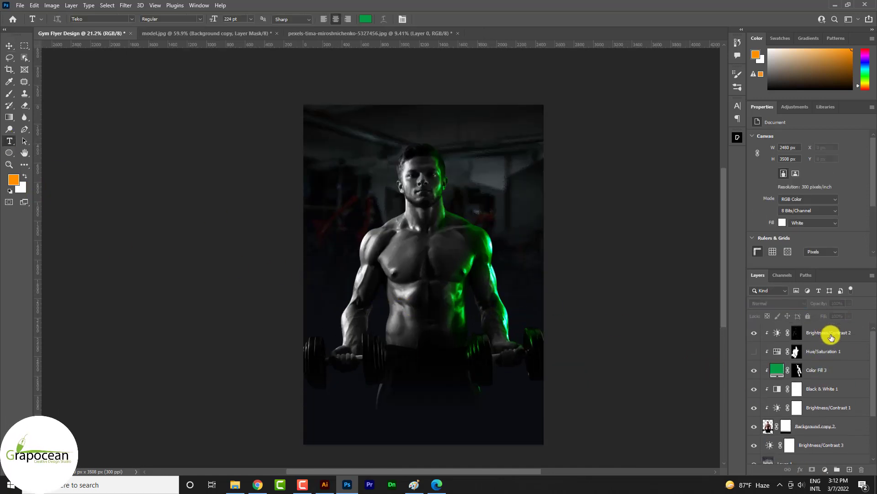
left_click(831, 336)
left_click(418, 281)
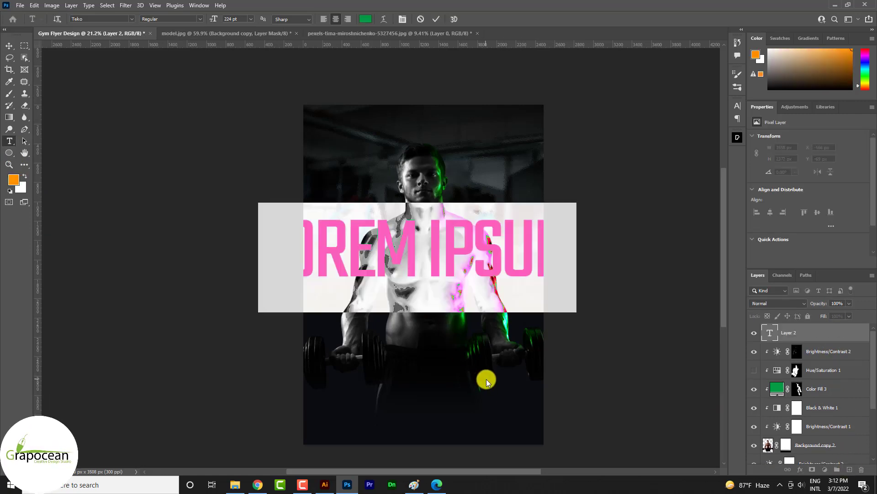
type("GYM")
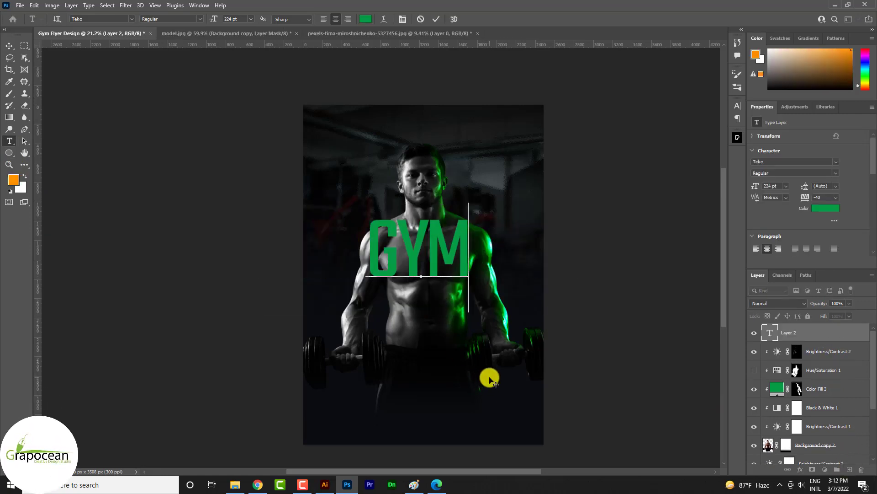
left_click(9, 46)
Enlarge the GYM text to about 300 pt and place it over the man's lower body
key("ctrl+t")
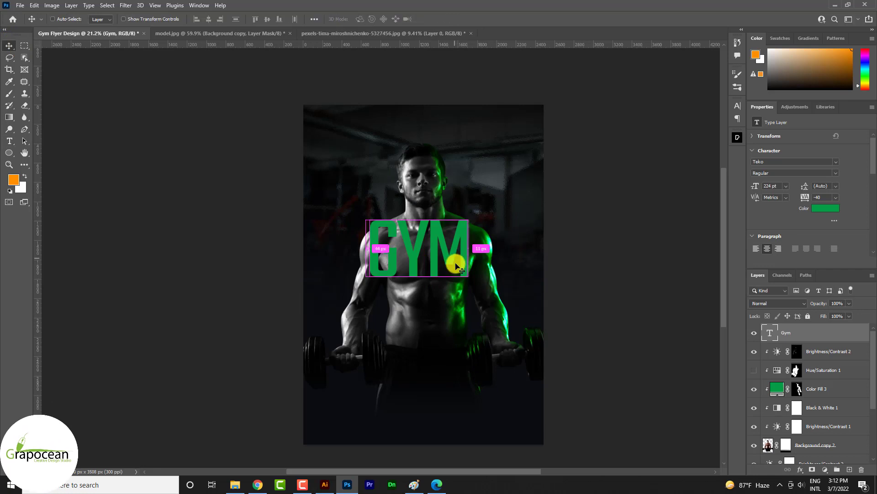
mouse_move(469, 312)
left_mouse_down()
mouse_move(508, 367)
mouse_move(490, 348)
left_mouse_up()
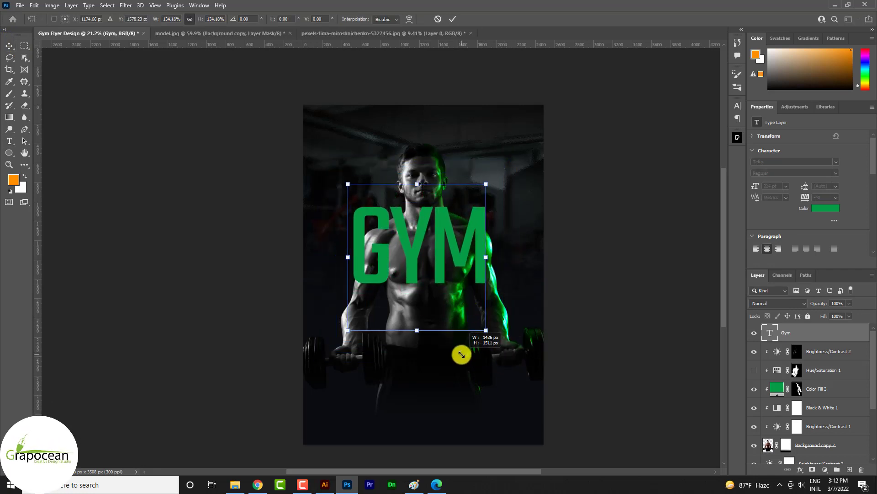
mouse_move(445, 251)
left_mouse_down()
mouse_move(453, 264)
mouse_move(453, 235)
mouse_move(452, 356)
left_mouse_up()
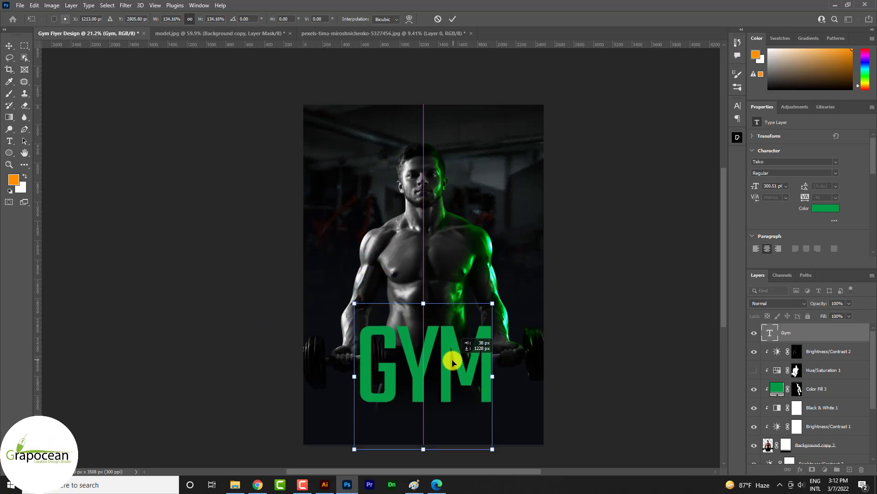
left_click(453, 18)
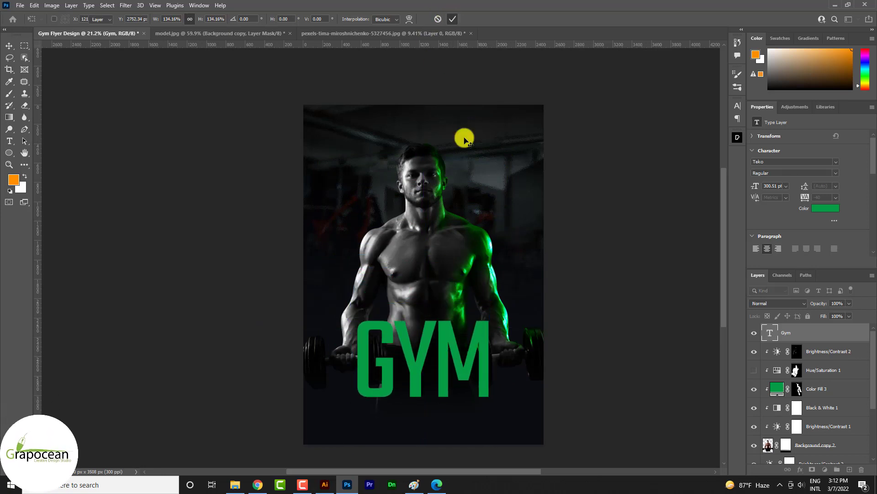
Add a Bevel & Emboss with reduced size to GYM, discarding the gradient overlay
right_click(827, 332)
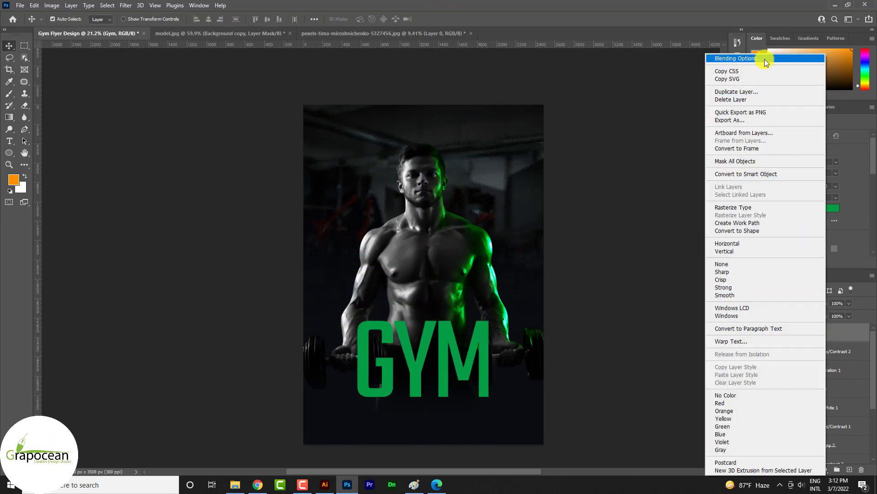
left_click(765, 59)
left_click(302, 405)
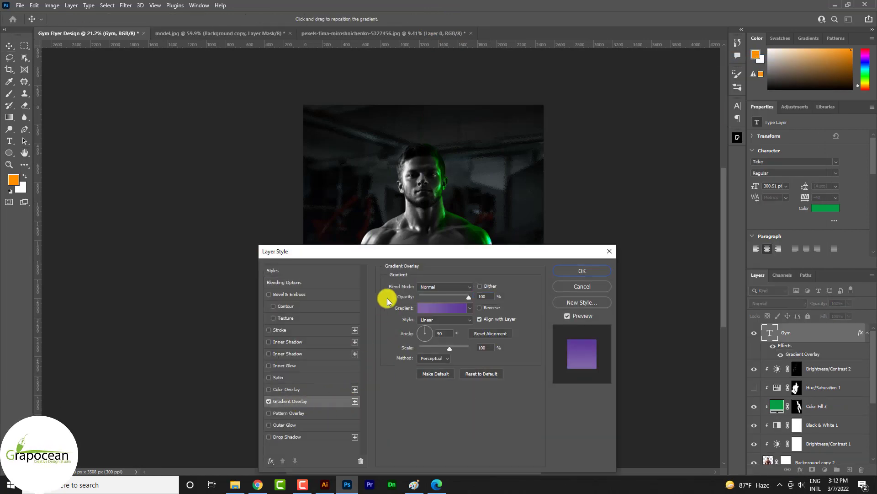
mouse_move(447, 250)
left_mouse_down()
mouse_move(706, 225)
mouse_move(682, 228)
left_mouse_up()
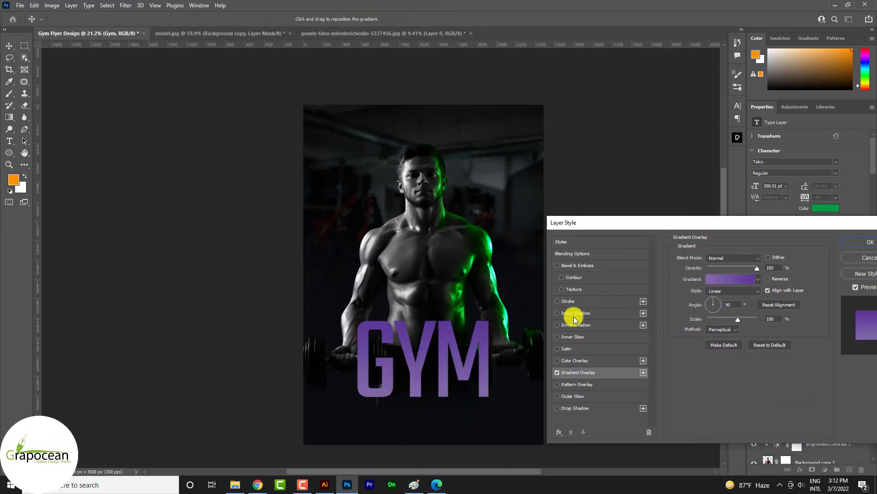
left_click(558, 373)
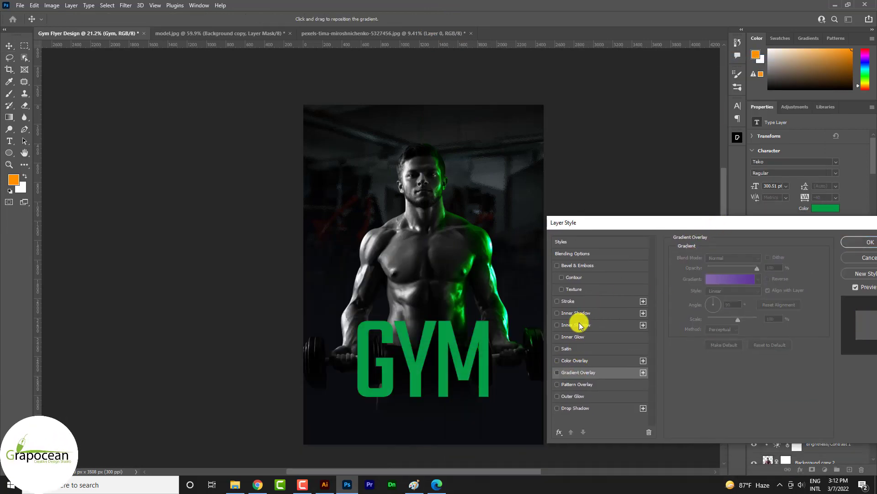
left_click(587, 266)
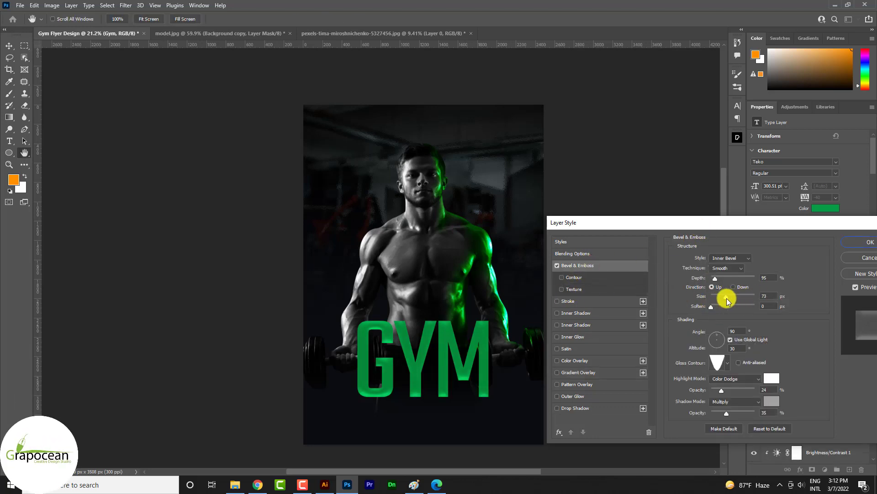
left_click_drag(728, 320, 724, 302)
Keep only the bevel after testing stroke and drop shadow, then add a layer mask to GYM
left_click(571, 303)
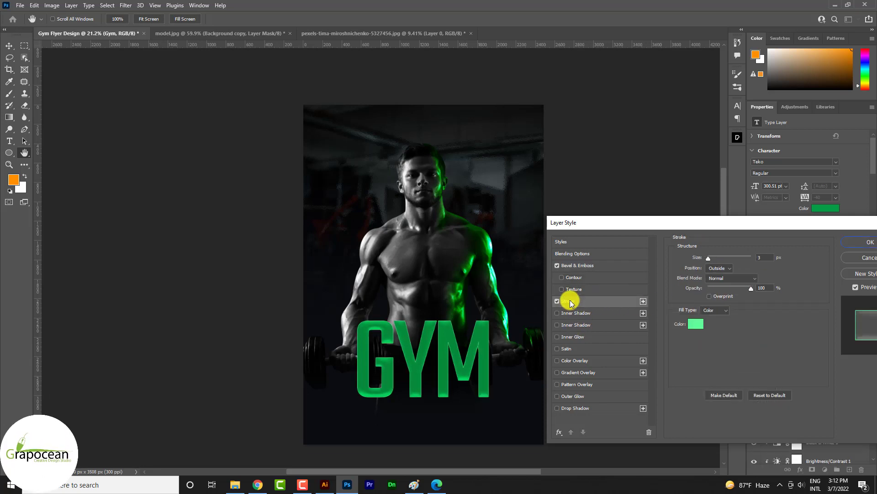
left_click(558, 301)
left_click(557, 408)
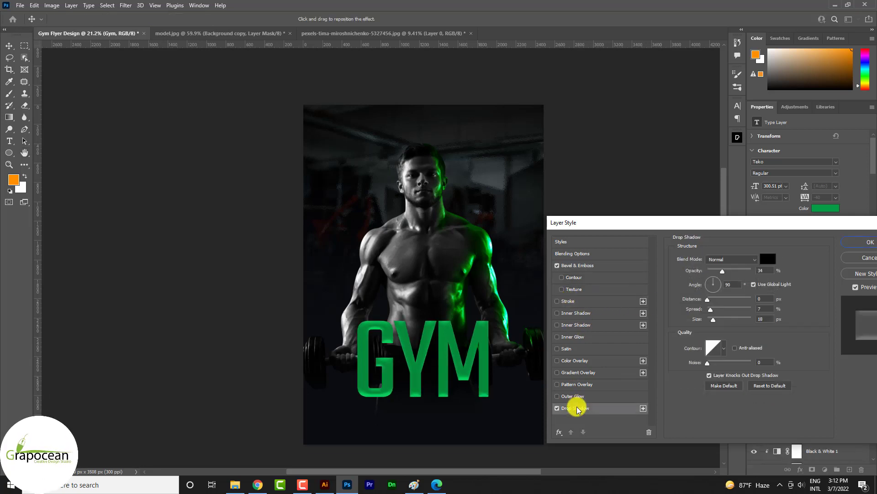
left_click(557, 408)
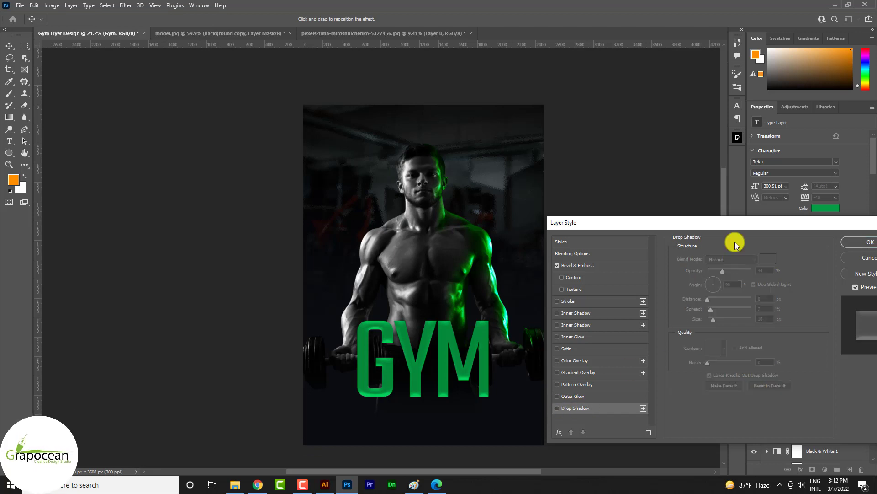
left_click_drag(733, 224, 605, 206)
left_click(744, 226)
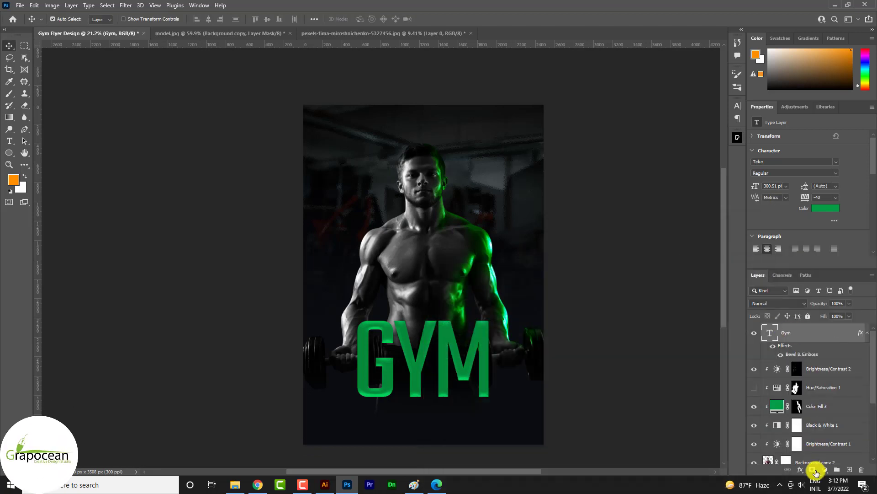
left_click(817, 472)
Fade the bottom of the GYM letters with a gradient on the layer mask
left_click(9, 117)
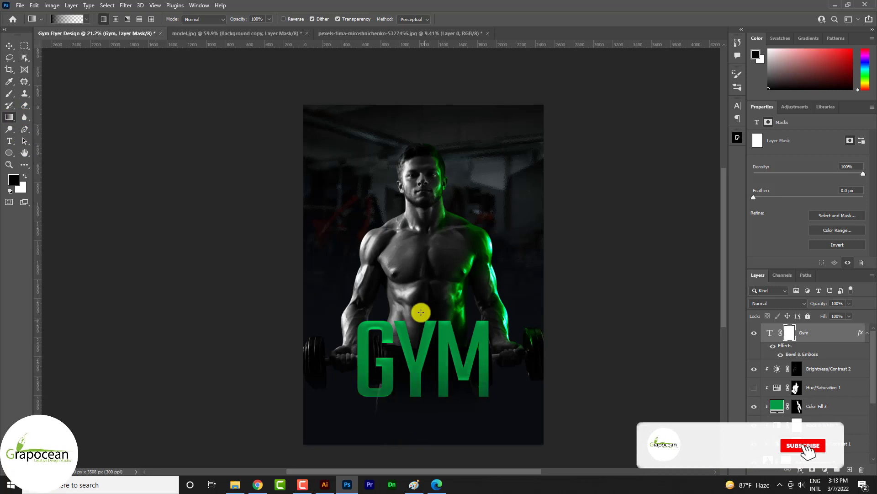
left_click_drag(414, 435, 416, 356)
left_click_drag(417, 407, 417, 323)
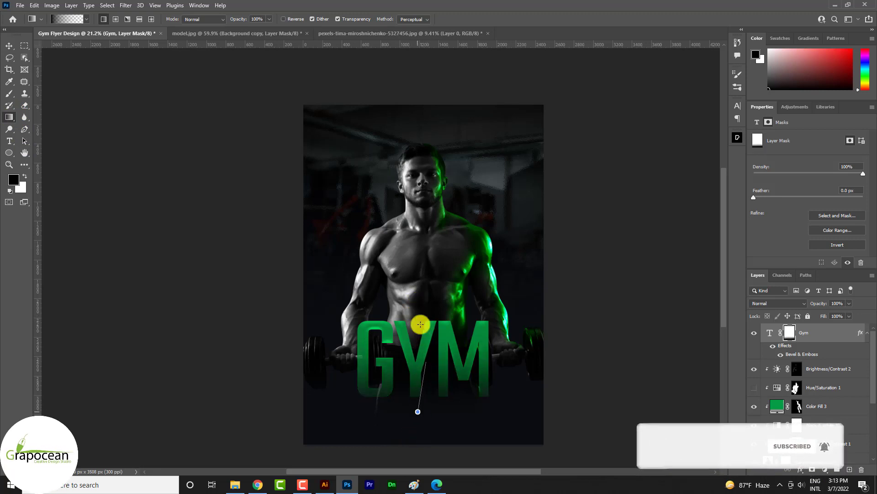
Move GYM near the top of the flyer and scale it to about 130%
key("v")
scroll(458, 418, "down", 3)
scroll(466, 412, "up", 2)
left_click_drag(462, 346, 445, 198)
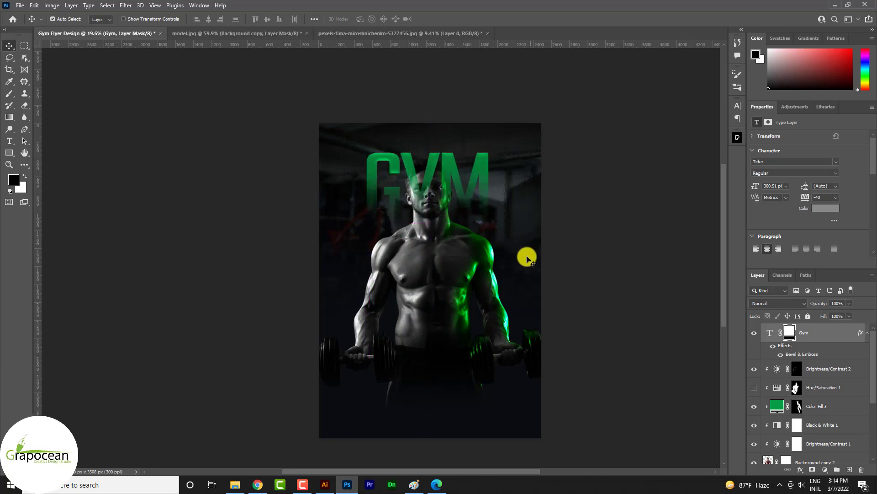
key("ctrl+t")
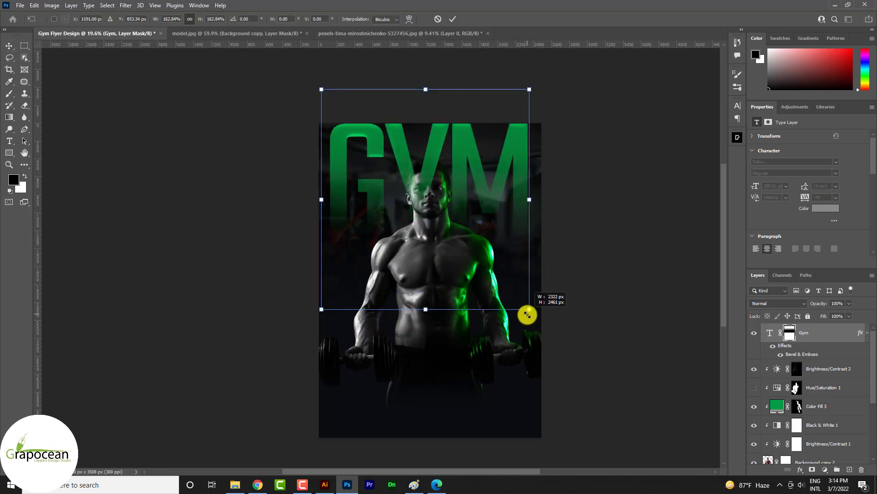
left_click_drag(503, 280, 525, 305)
left_click_drag(480, 250, 481, 208)
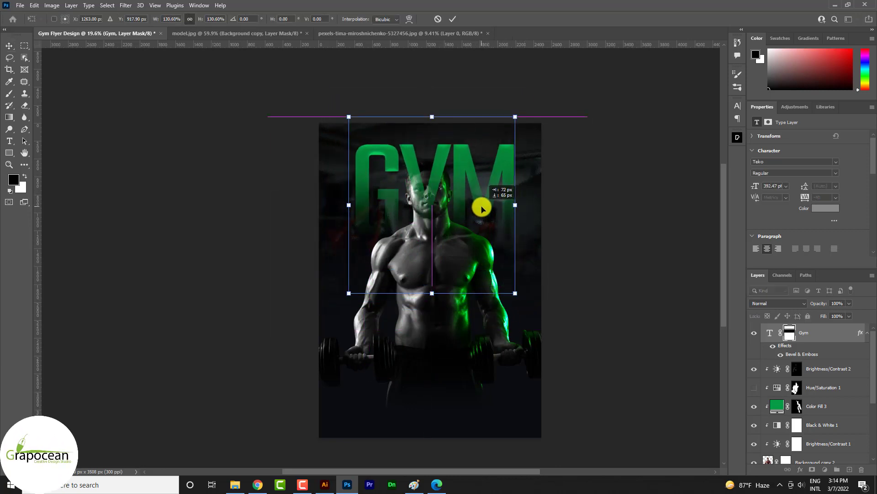
left_click(450, 20)
scroll(510, 297, "down", 1)
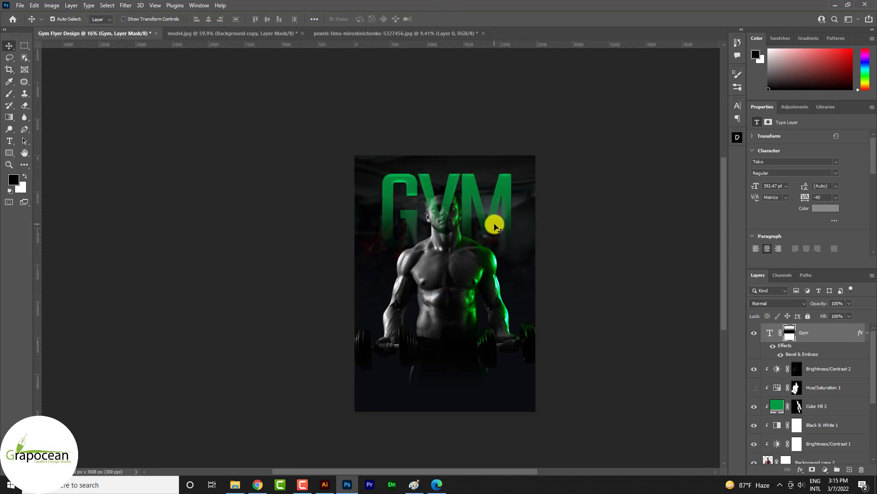
Add a new text layer on the man's chest and type the subtitle text
left_click(9, 140)
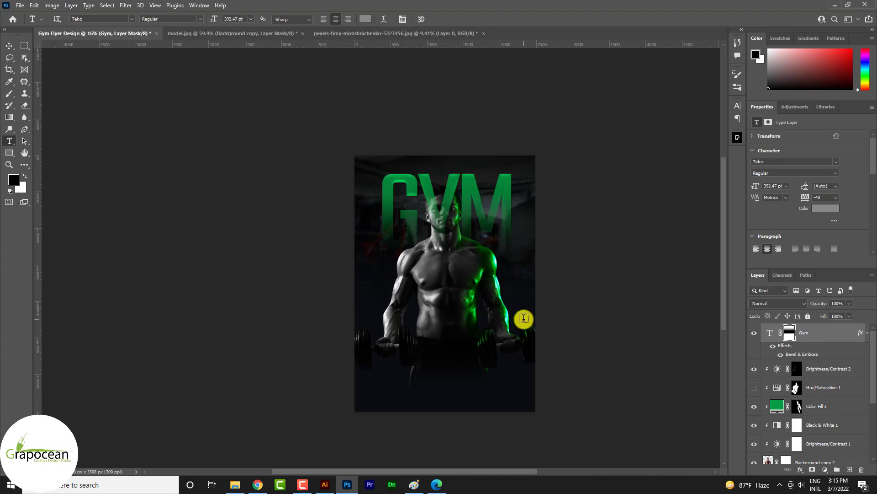
left_click(849, 470)
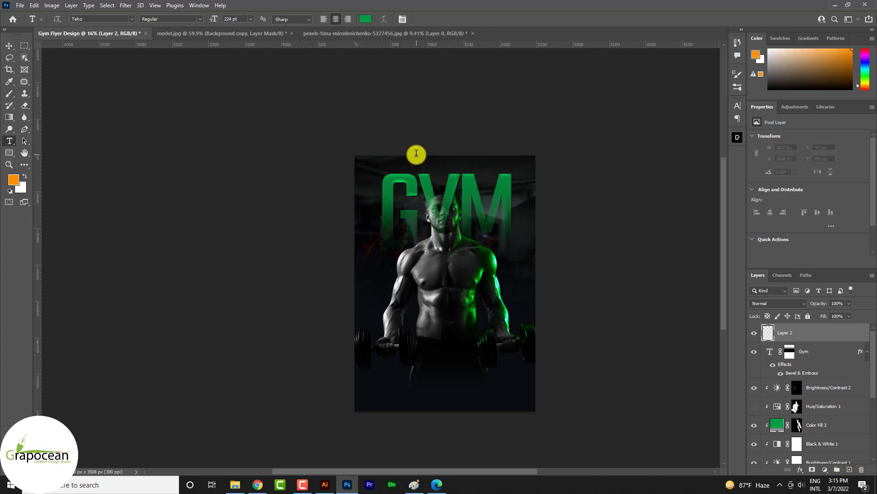
left_click(438, 323)
type("FI")
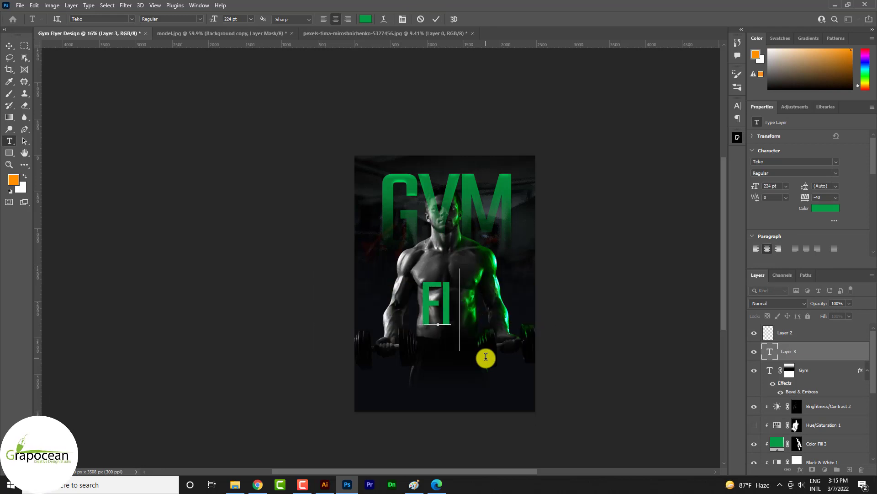
type("TNESS FLYE")
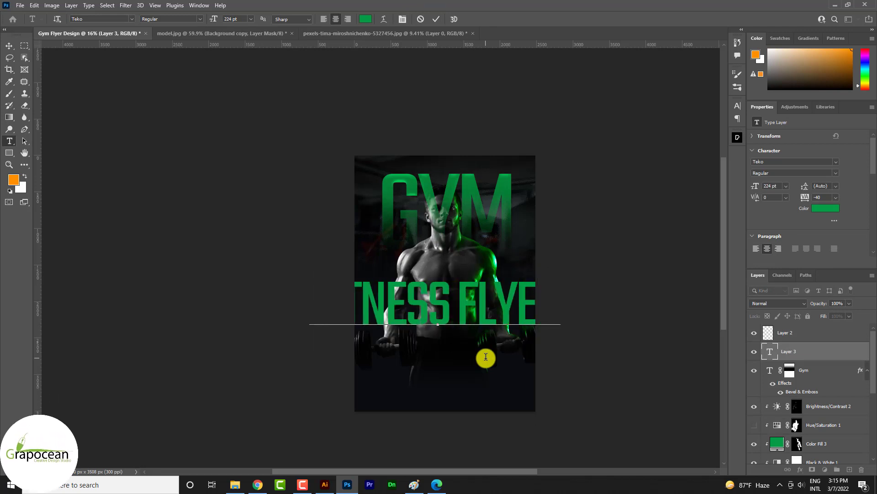
type("R DI")
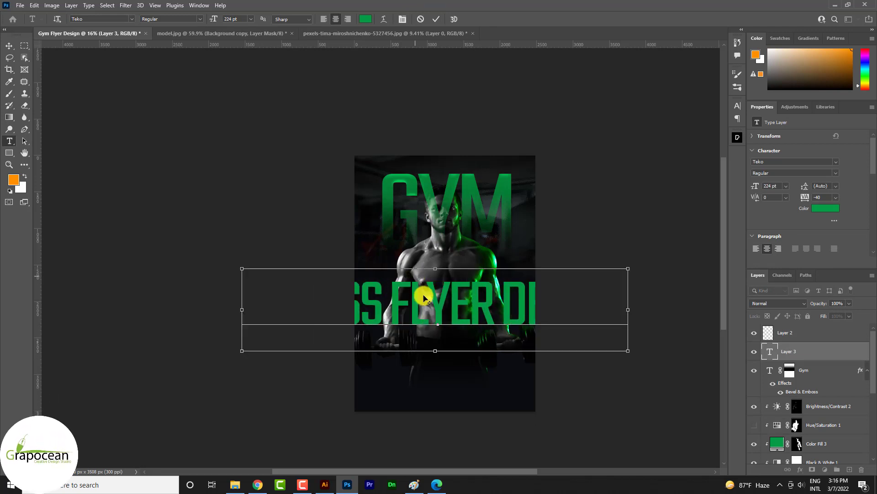
Reduce the subtitle's font size to 32 pt
scroll(424, 298, "down", 3)
key("ctrl+a")
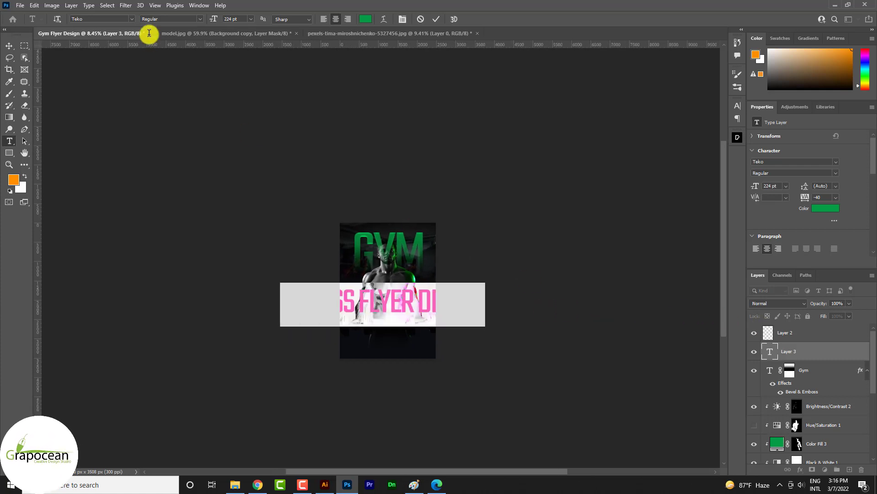
left_click_drag(213, 19, 144, 29)
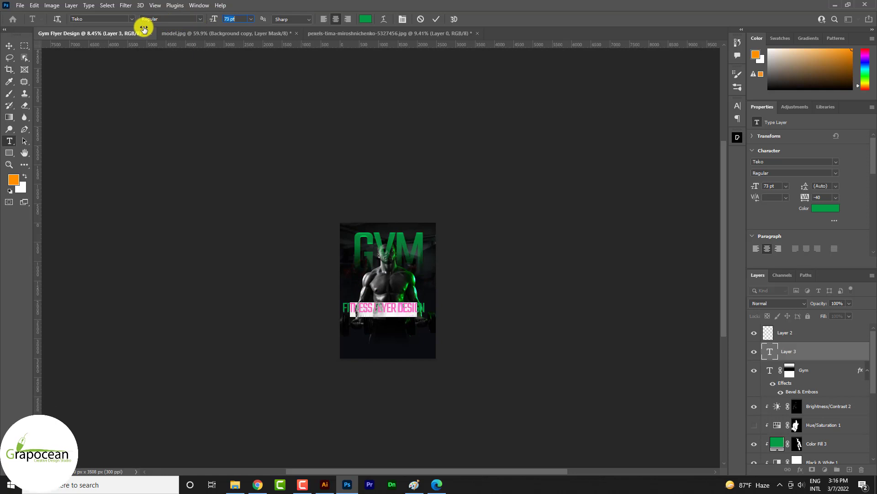
scroll(416, 328, "up", 2)
scroll(416, 327, "up", 2)
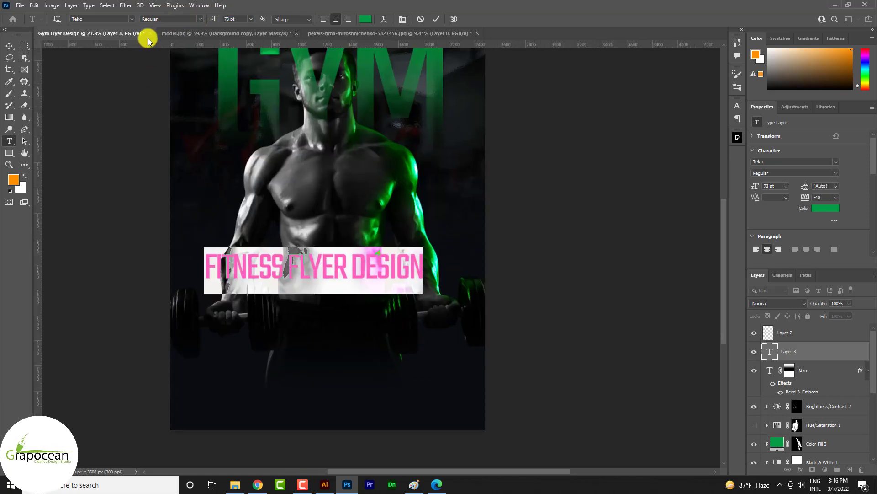
left_click_drag(213, 19, 188, 23)
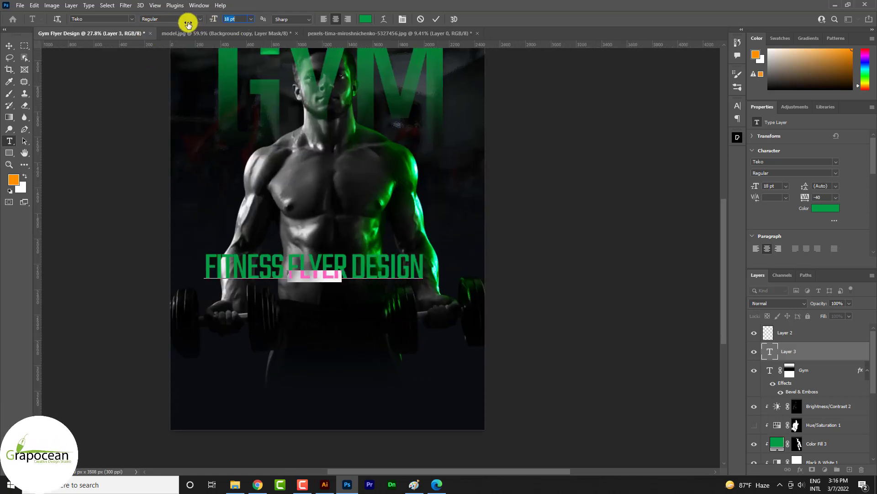
Color the subtitle light gray and commit the text
left_click(366, 18)
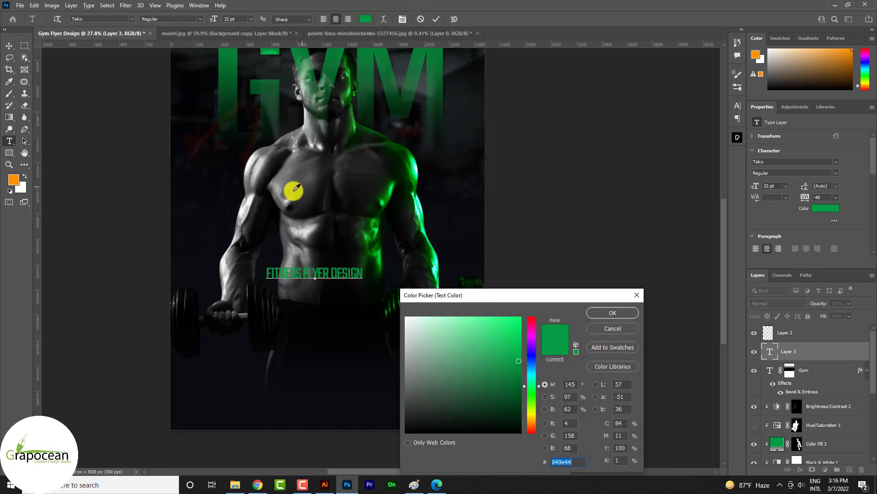
left_click_drag(428, 375, 406, 317)
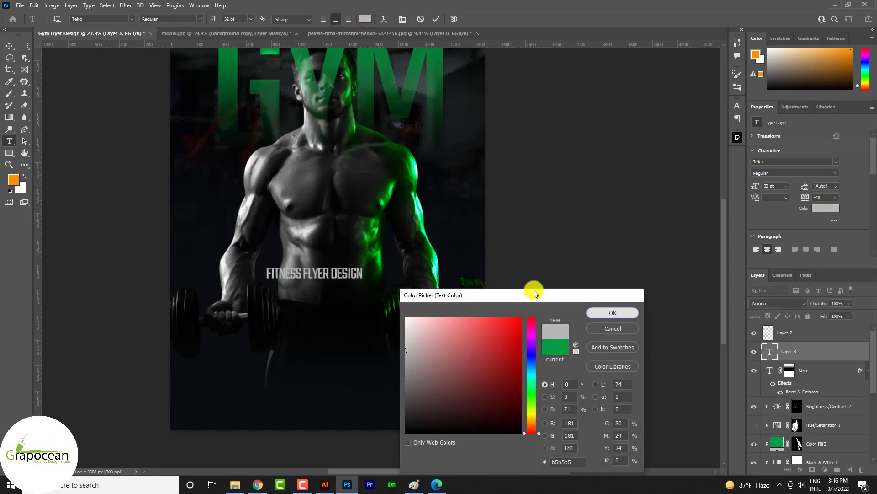
key("Return")
left_click(8, 45)
scroll(354, 281, "down", 3)
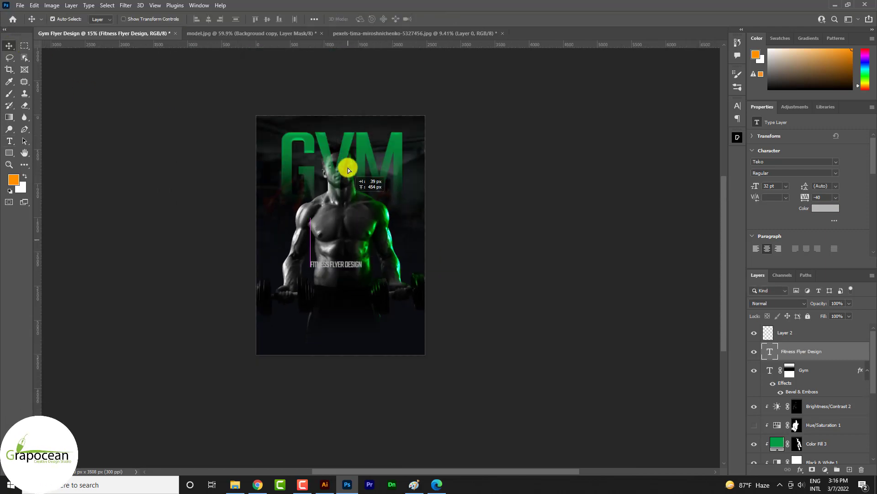
Position FITNESS FLYER DESIGN above GYM and widen its tracking to 340
scroll(351, 130, "up", 3)
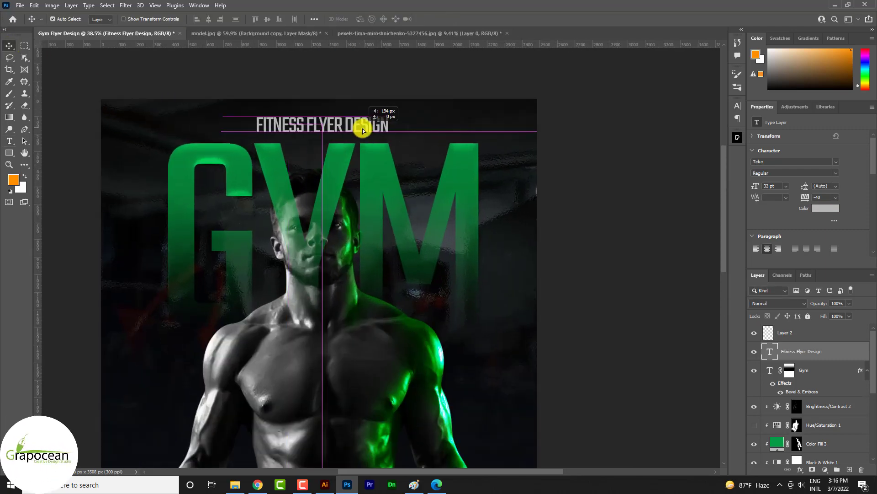
left_click_drag(351, 129, 363, 132)
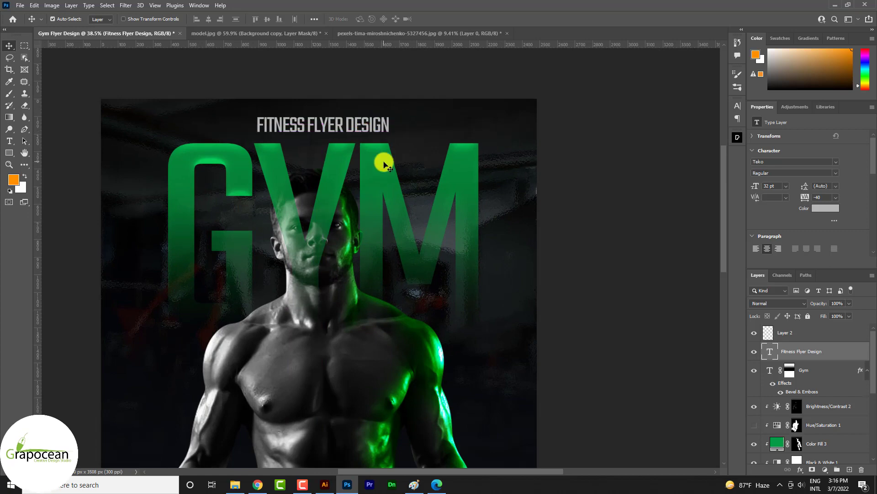
left_click(9, 141)
left_click_drag(252, 119, 523, 127)
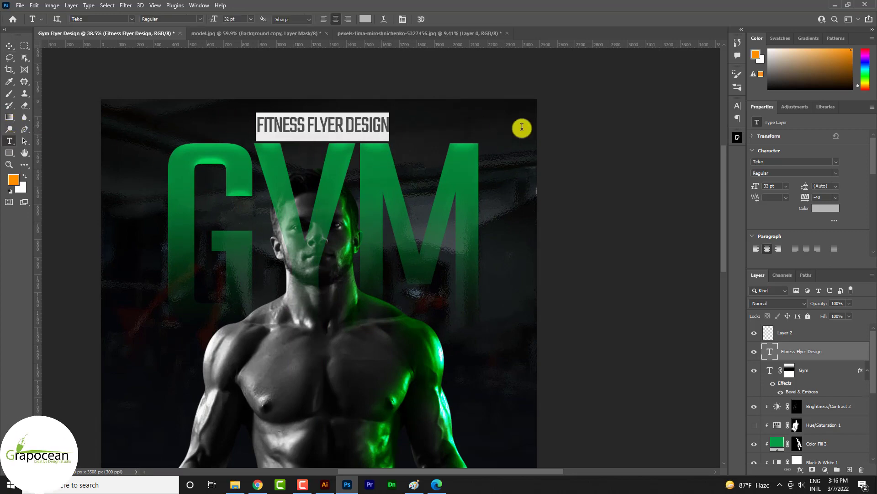
key("alt+Right")
key("alt+Right")
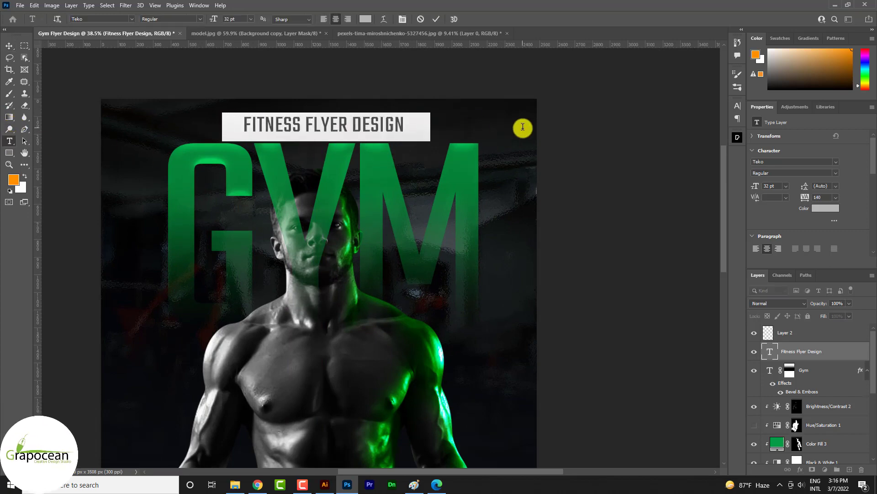
key("alt+Right")
key("alt+Right")
key("alt+Right")
key("alt+Right")
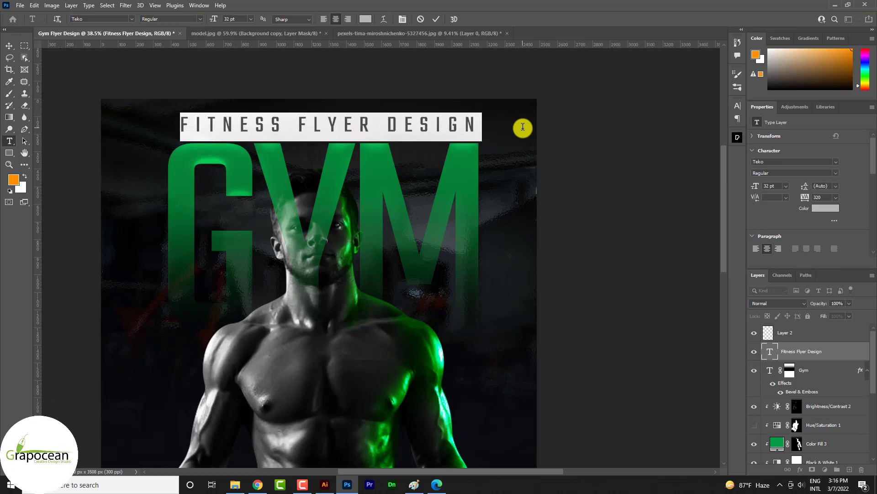
key("alt+Right")
key("alt+Left")
key("alt+Right")
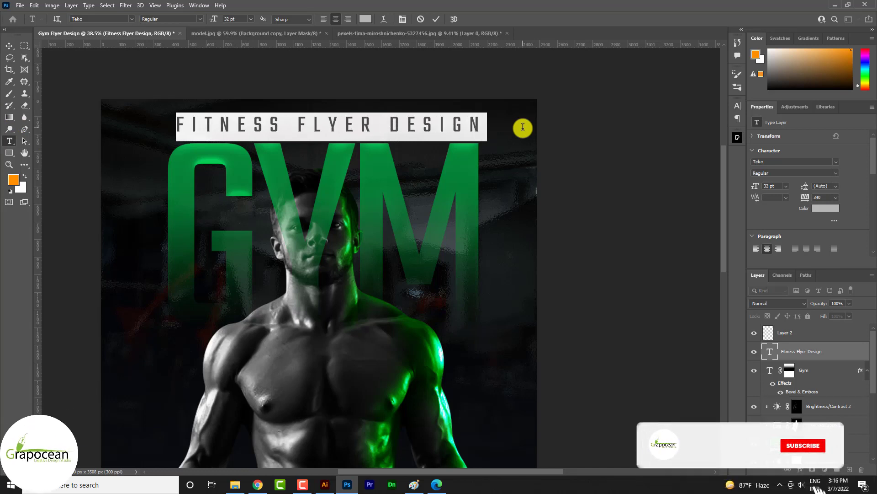
Alt-drag a copy of GYM down over the man's arms and retype it as SHAPE
left_click(10, 45)
scroll(468, 248, "down", 3)
left_click_drag(398, 192, 435, 307)
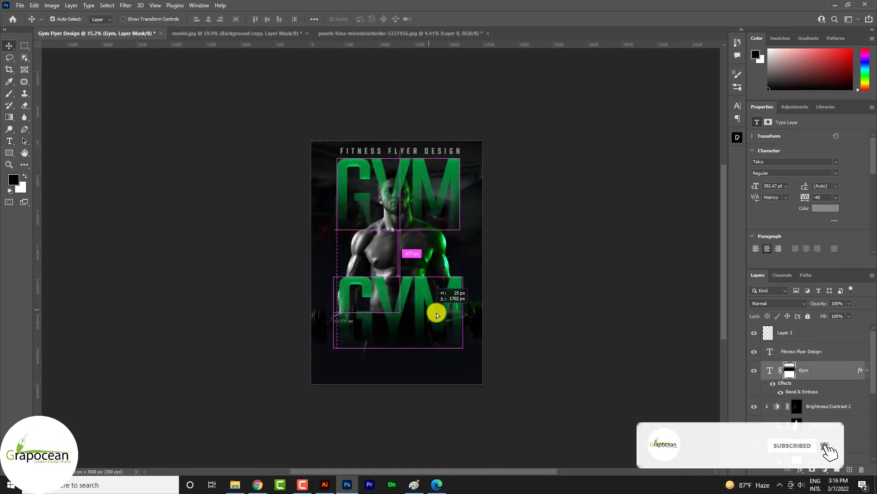
left_click(9, 141)
left_click_drag(346, 314, 466, 319)
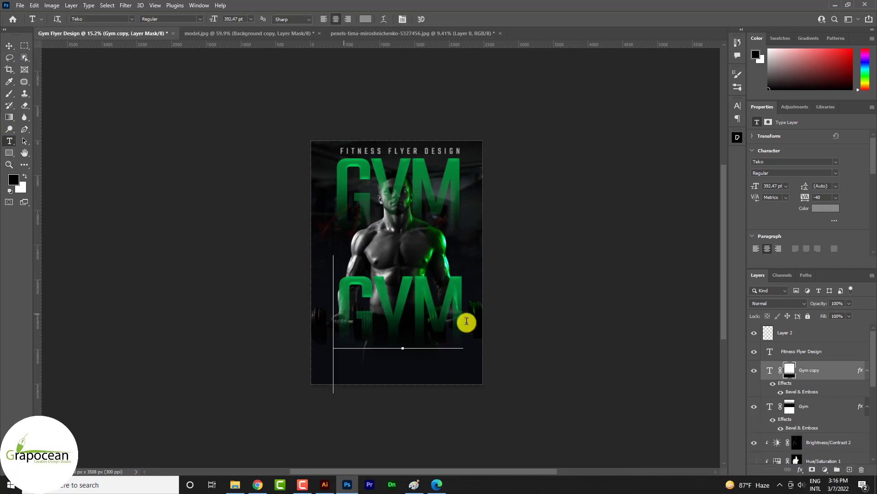
key("BackSpace")
type("SH")
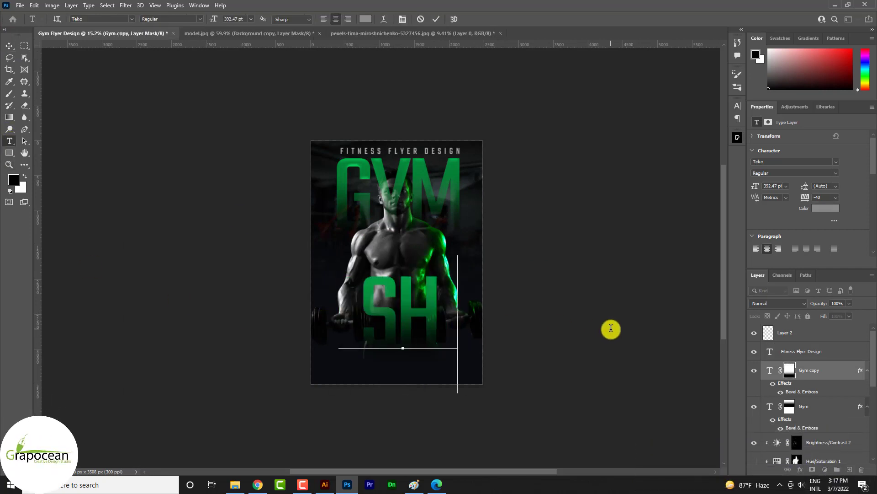
type("APE")
left_click(9, 46)
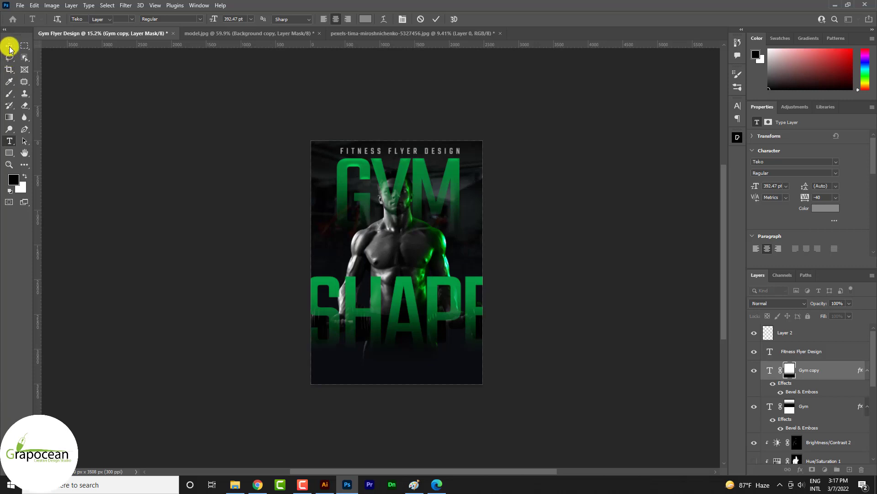
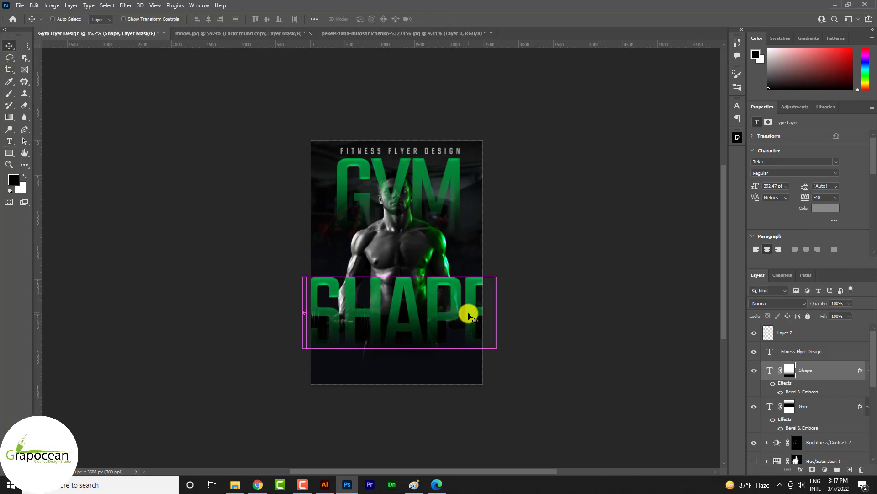
Scale the SHAPE text down to about 70%, nudge it up slightly, and commit
key("ctrl+t")
mouse_move(496, 389)
left_mouse_down()
mouse_move(460, 381)
mouse_move(469, 385)
left_mouse_up()
left_click_drag(432, 322, 423, 311)
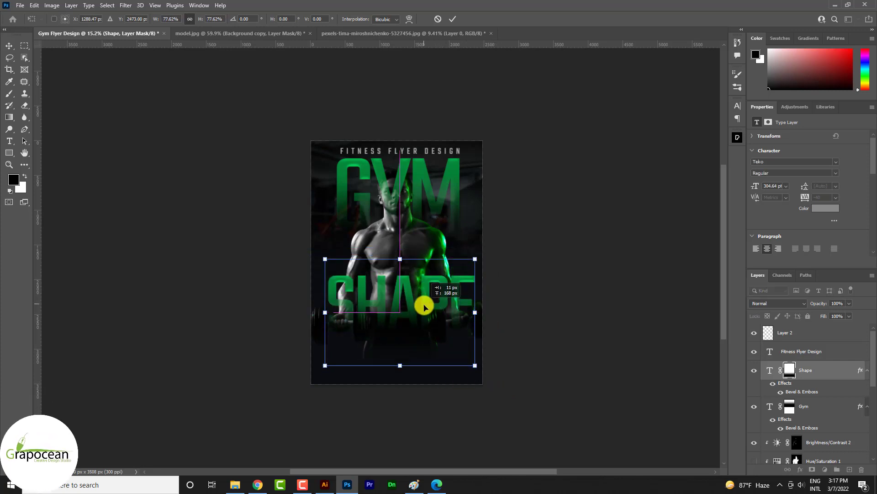
left_click(453, 19)
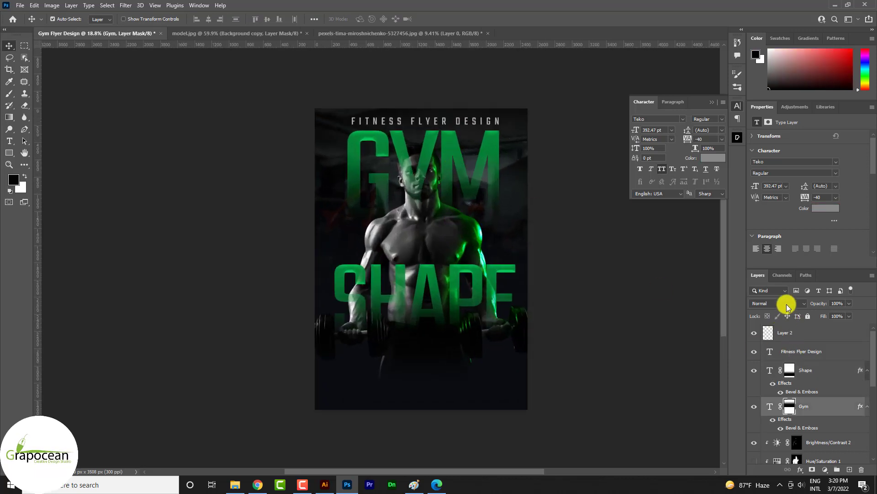
Set the Gym text layer's blend mode to Color Dodge
left_click(786, 304)
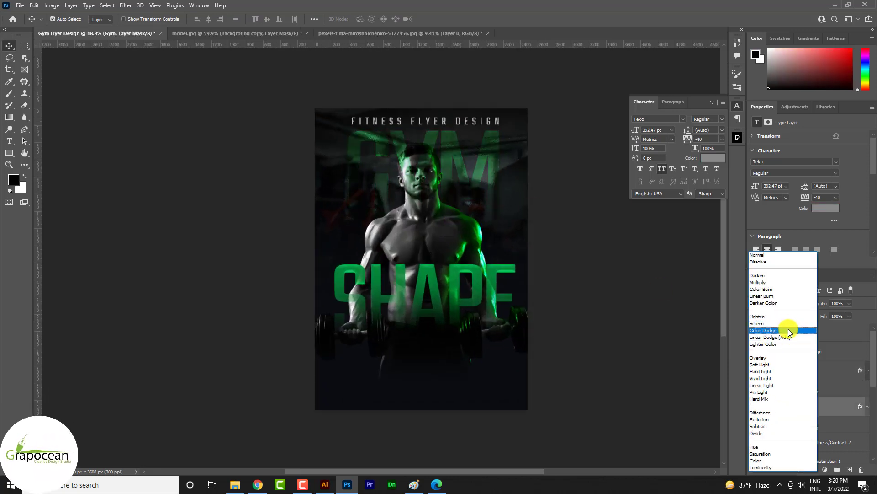
left_click(788, 329)
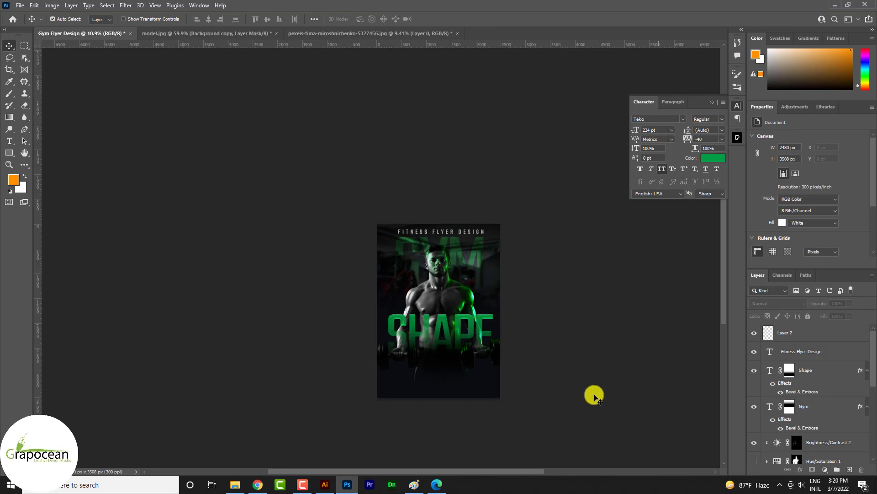
scroll(594, 397, "up", 2)
scroll(562, 302, "up", 3)
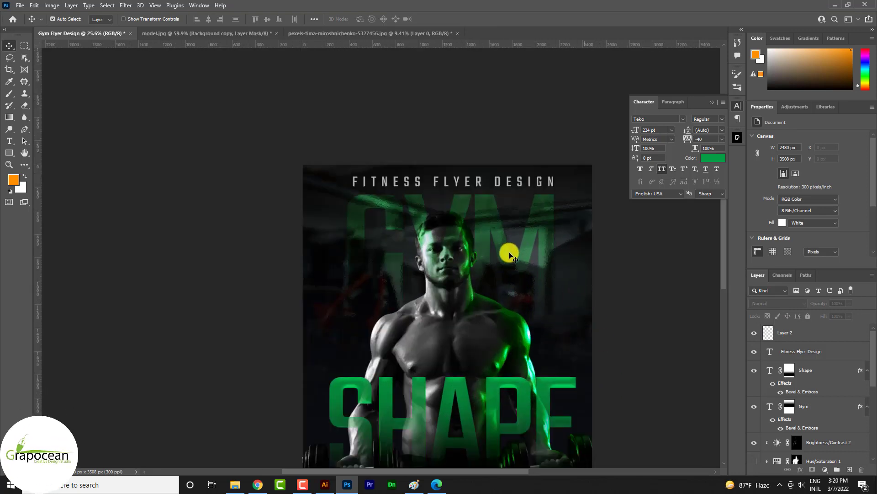
Select the Gym layer's mask and duplicate the layer as Gym copy
left_click(799, 410)
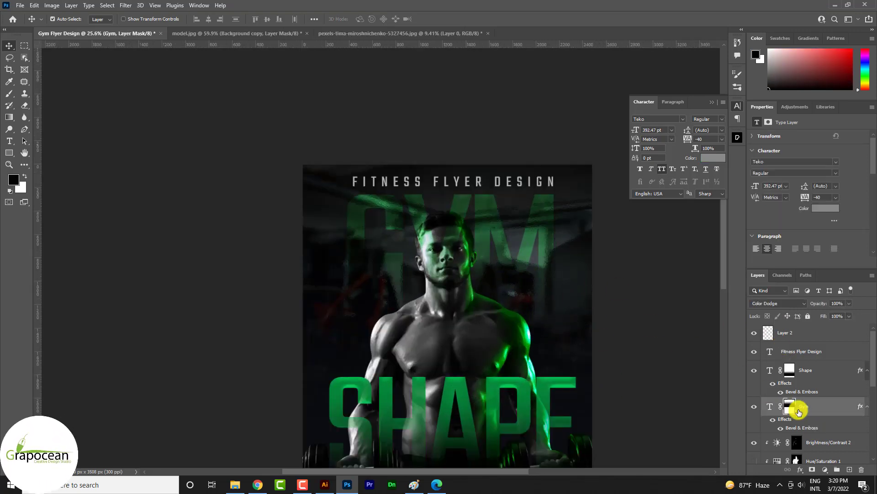
key("ctrl+j")
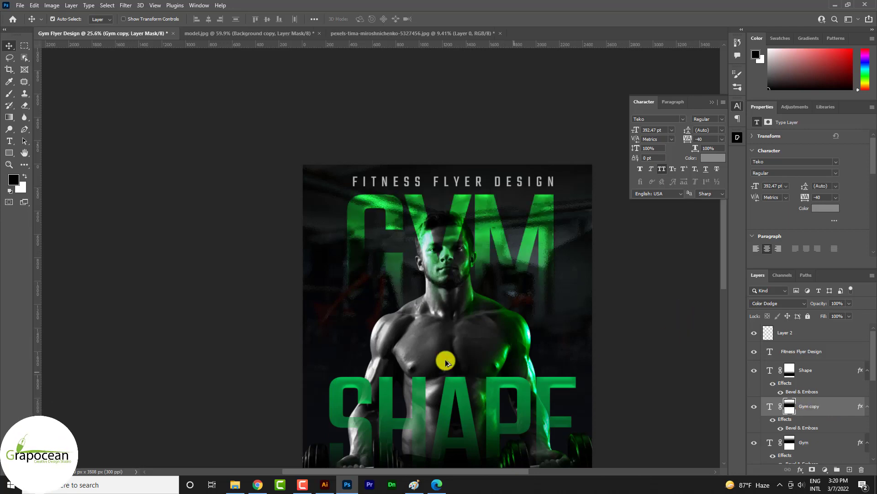
scroll(445, 363, "down", 3)
scroll(554, 349, "up", 2)
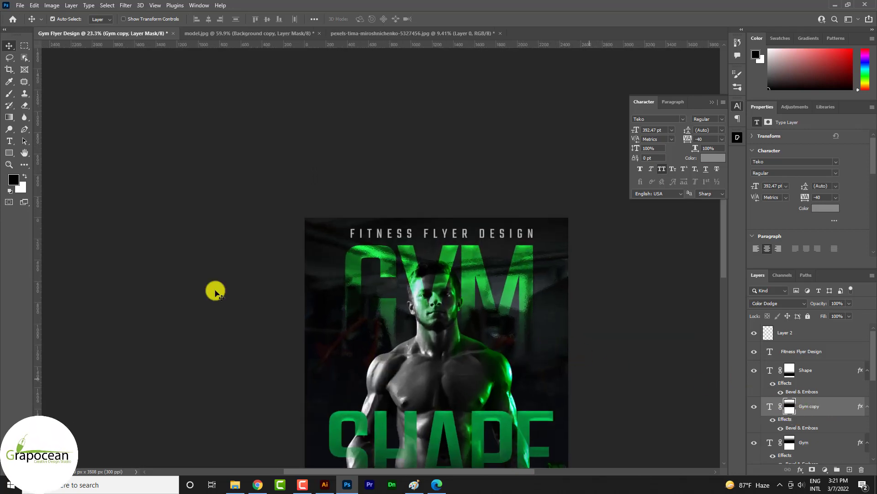
Paint white on the Gym copy mask across the neck and face with a 400 px brush
left_click(9, 93)
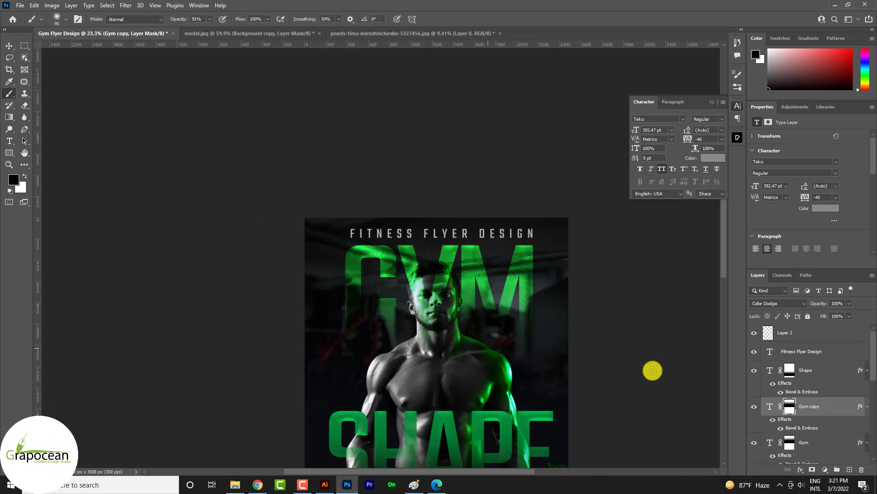
key("x")
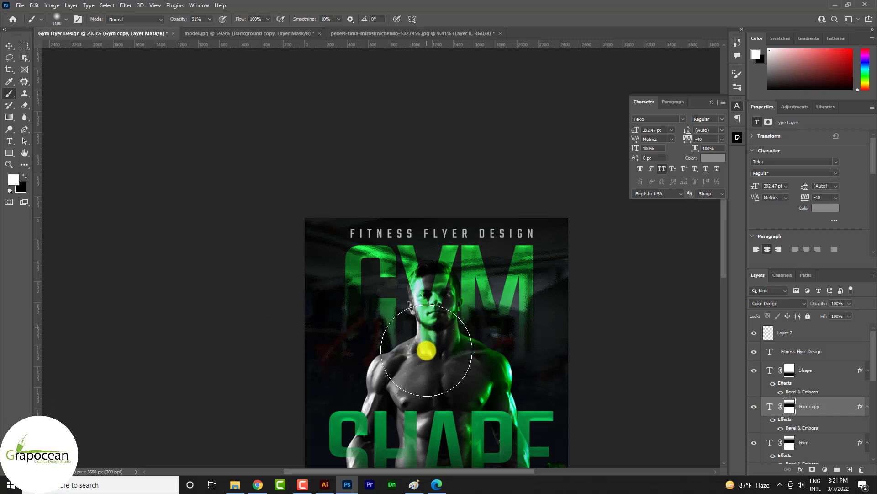
mouse_move(426, 351)
left_mouse_down()
mouse_move(421, 339)
mouse_move(438, 348)
left_mouse_up()
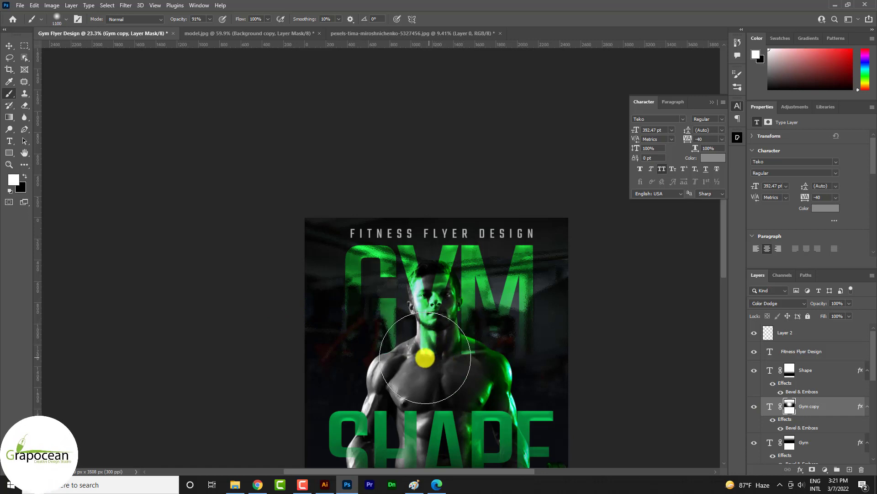
scroll(393, 345, "down", 2)
scroll(452, 362, "up", 2)
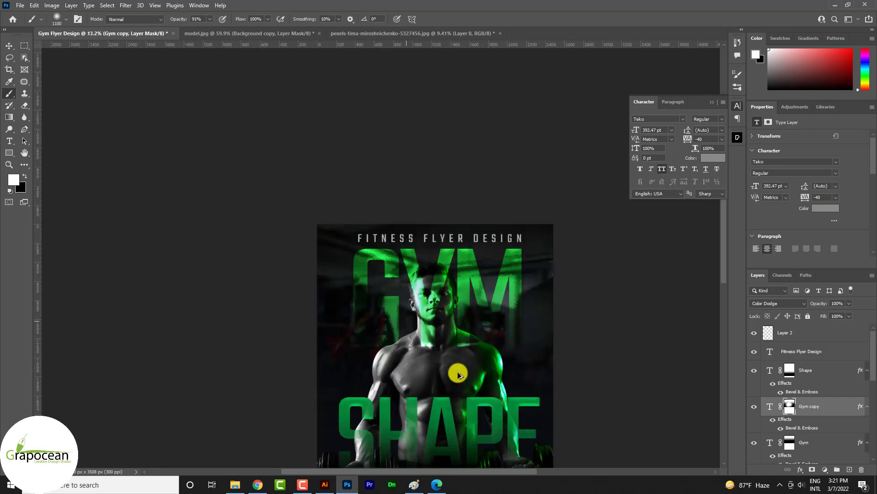
scroll(456, 368, "up", 2)
key("bracketleft")
key("bracketleft")
key("bracketleft")
mouse_move(410, 254)
left_mouse_down()
mouse_move(404, 250)
mouse_move(417, 268)
mouse_move(410, 268)
mouse_move(426, 269)
left_mouse_up()
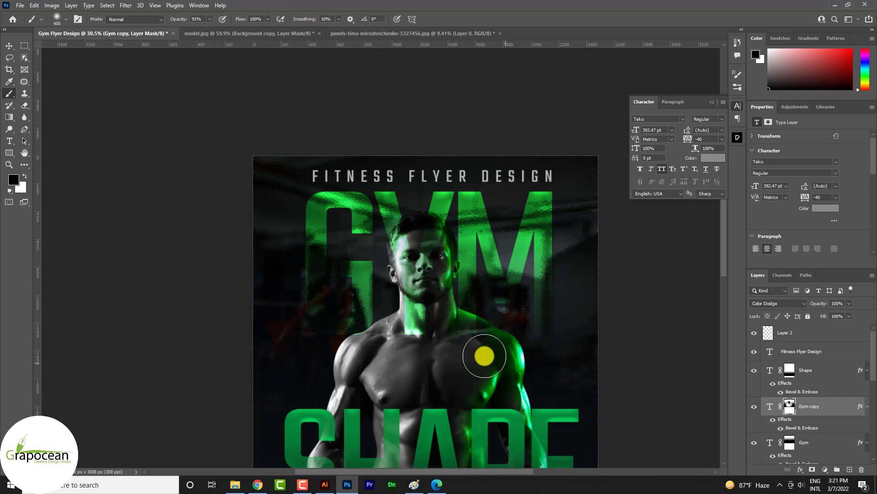
Zoom around to check the masked glow and switch to the Move tool
scroll(490, 376, "down", 1)
scroll(525, 404, "down", 1)
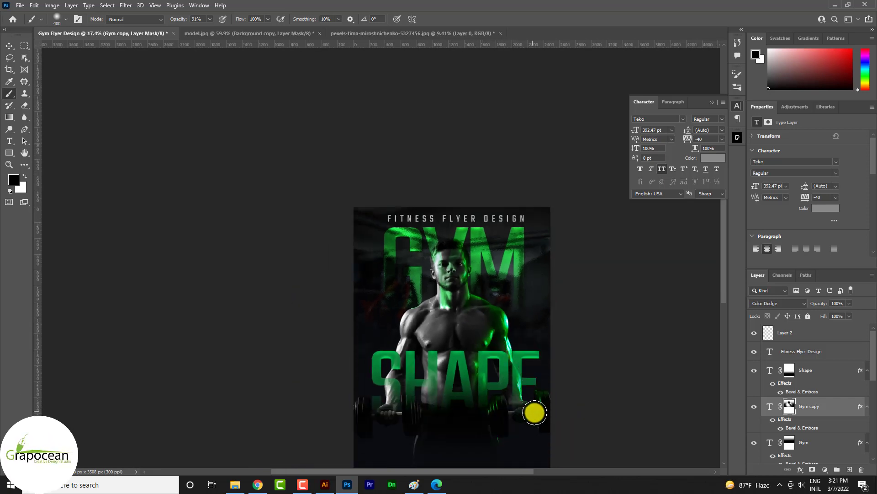
scroll(534, 412, "down", 1)
scroll(534, 412, "down", 2)
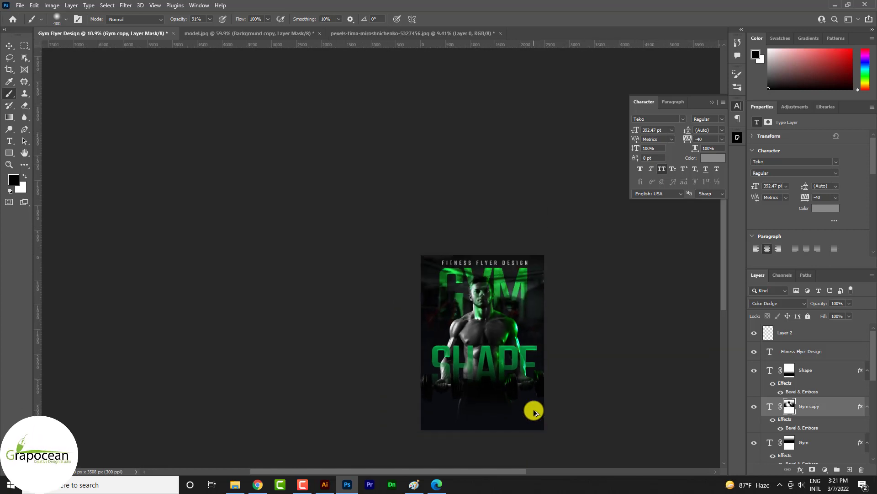
scroll(544, 364, "up", 1)
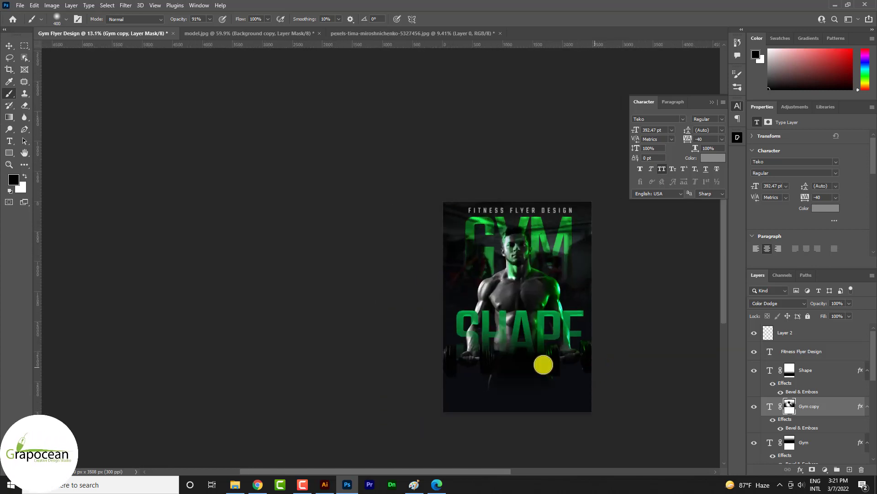
left_click(10, 45)
scroll(423, 257, "down", 3)
scroll(505, 262, "up", 6)
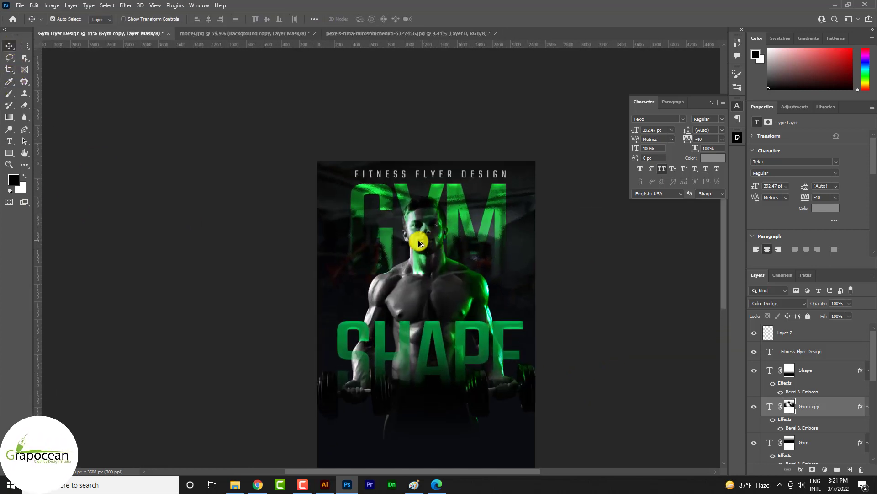
scroll(417, 222, "up", 2)
Reselect the Brush tool with white as the painting colour and inspect the mask
right_click(9, 93)
left_click(36, 91)
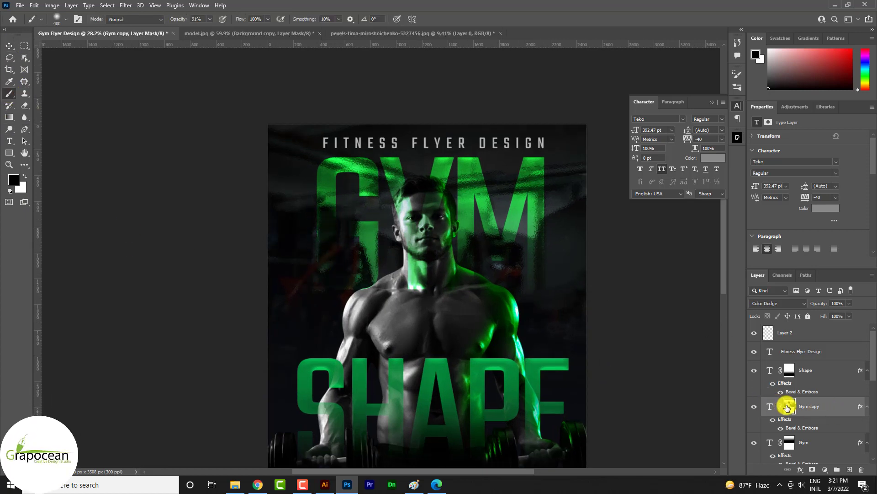
key("x")
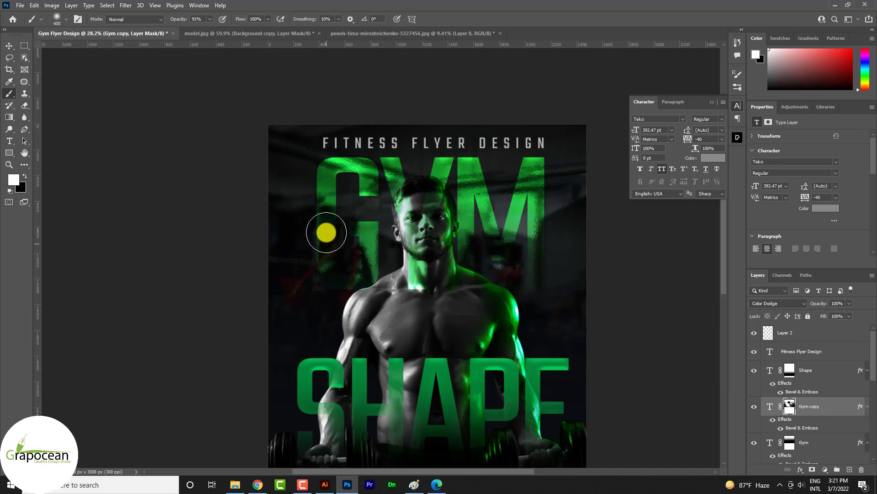
scroll(304, 336, "down", 3)
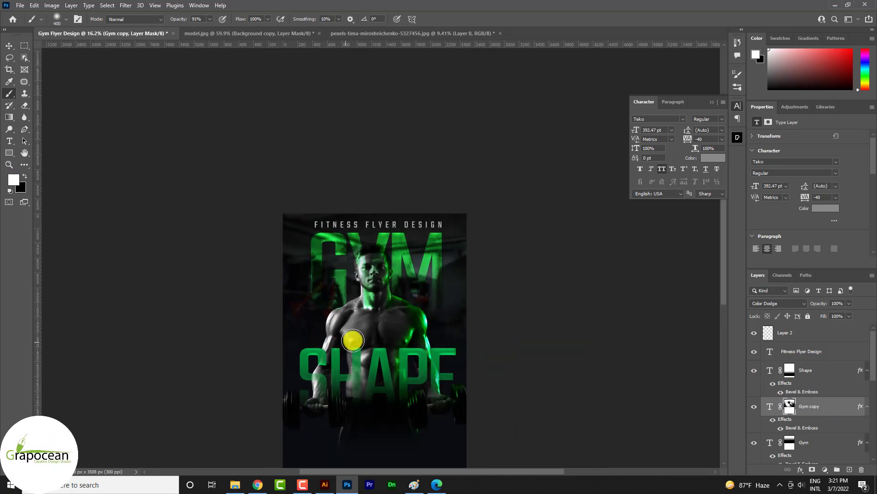
scroll(421, 315, "up", 2)
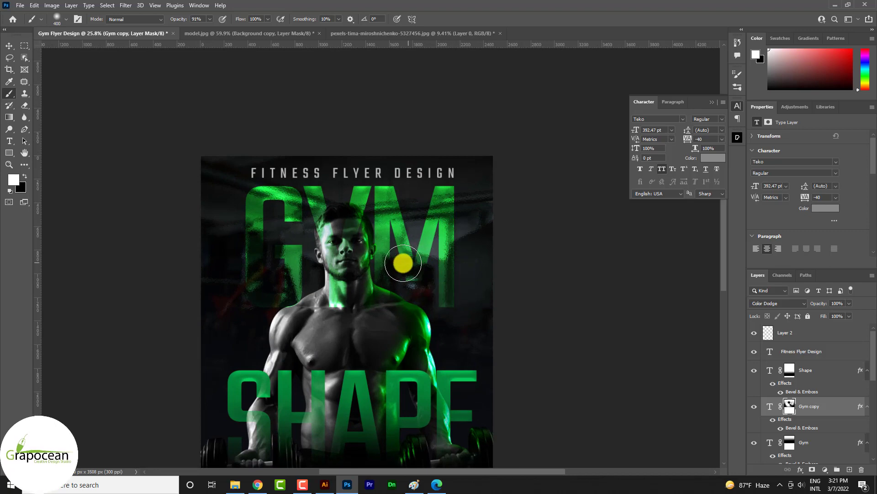
scroll(441, 354, "down", 3)
scroll(392, 220, "up", 2)
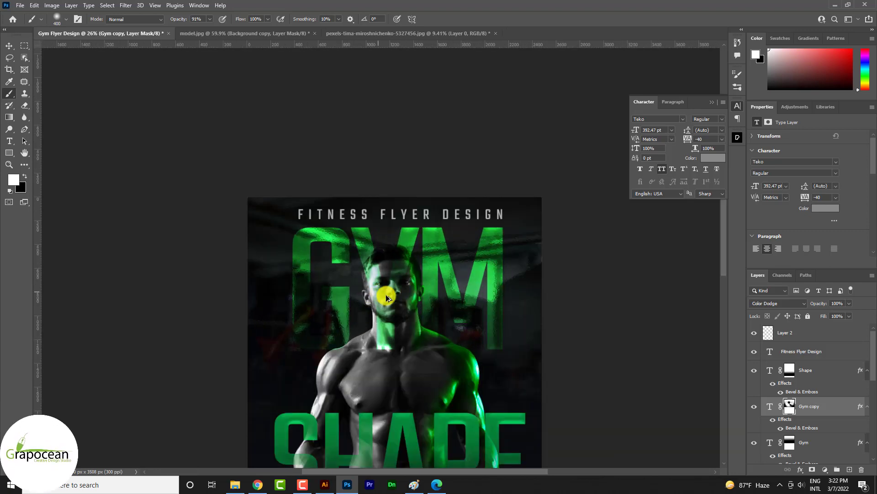
scroll(393, 220, "up", 3)
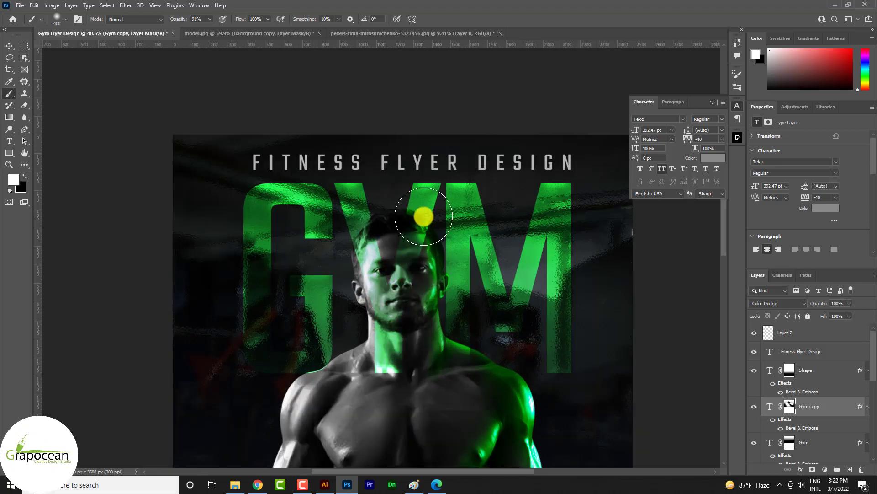
scroll(427, 308, "down", 2)
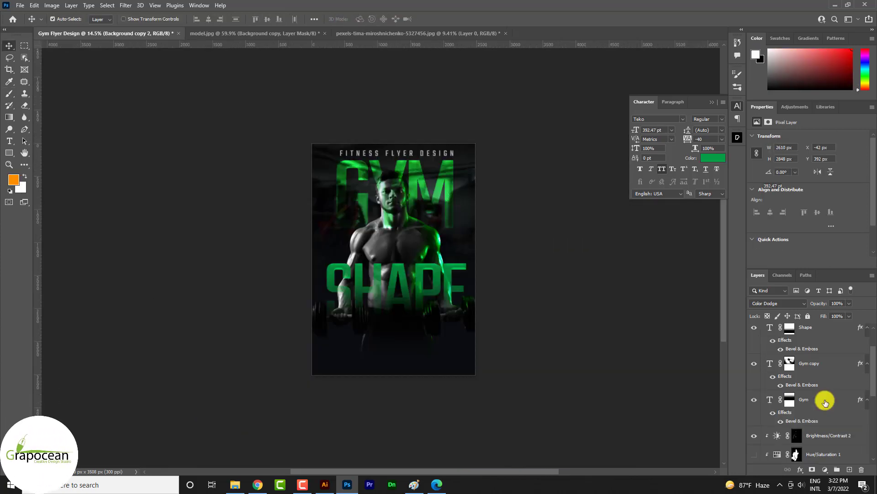
Move Gym and Gym copy below Background copy 2, then add a new empty layer above them
left_click(825, 400)
left_click(829, 365, "shift")
left_click_drag(817, 454, 805, 458)
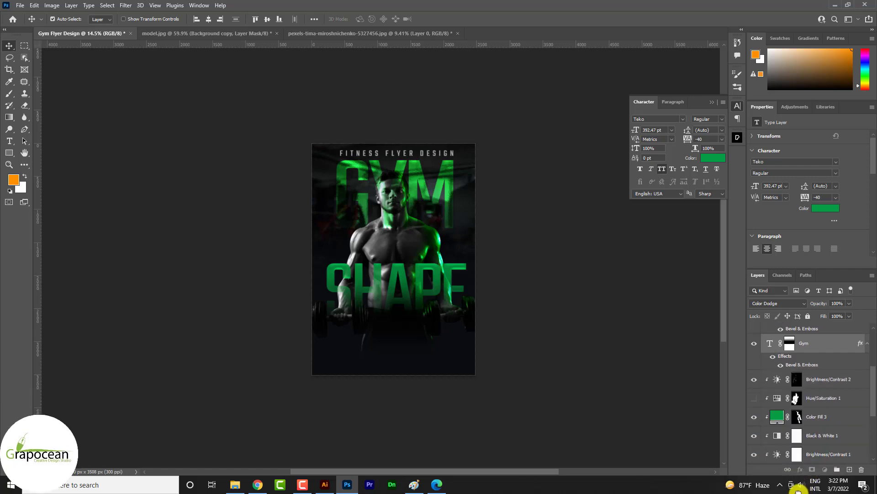
left_click_drag(807, 428, 807, 428)
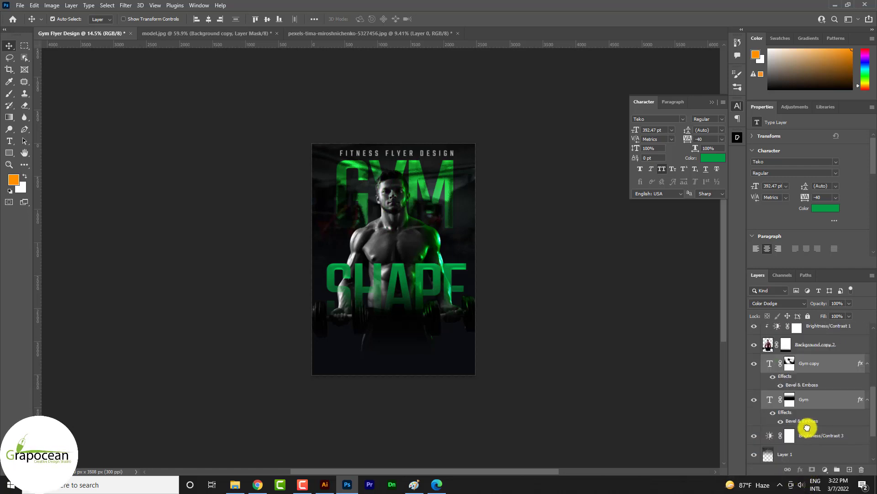
scroll(445, 357, "up", 2)
scroll(392, 201, "up", 3)
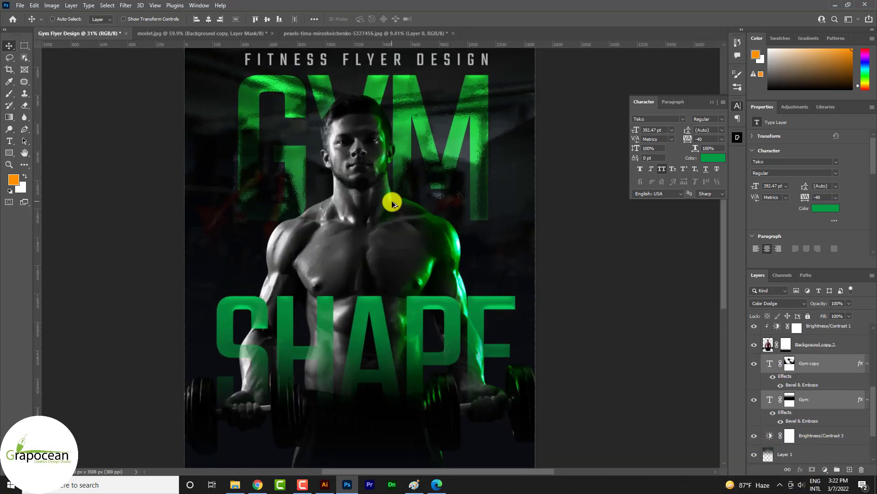
scroll(391, 201, "up", 1)
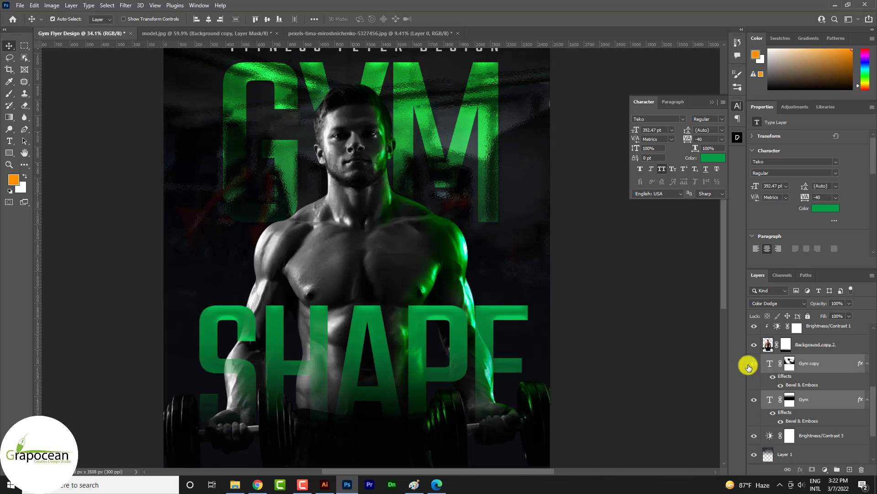
left_click(849, 470)
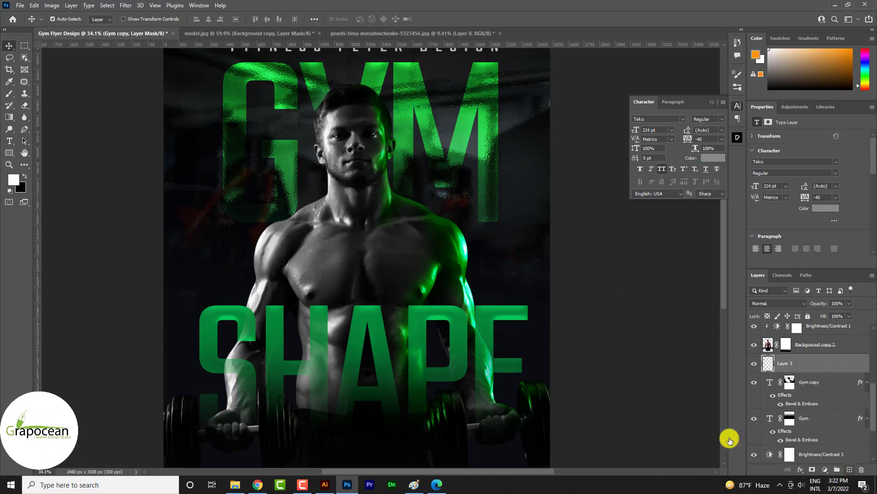
Paint green glow dabs on the new layer around the neck and both shoulders
right_click(10, 94)
left_click(50, 97)
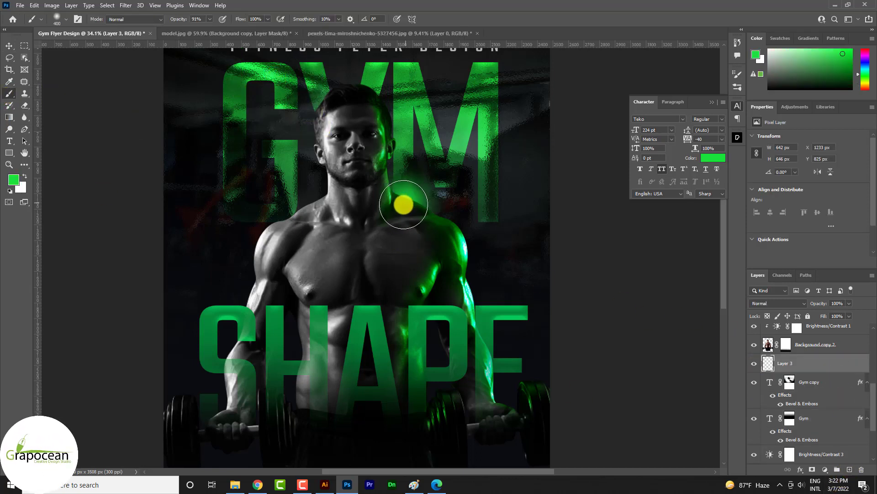
key("ctrl+z")
left_click(390, 214)
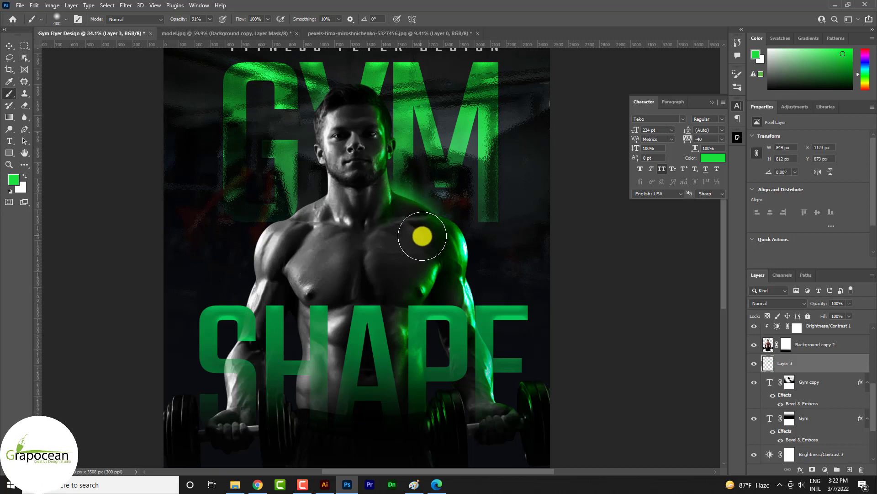
left_click(435, 247)
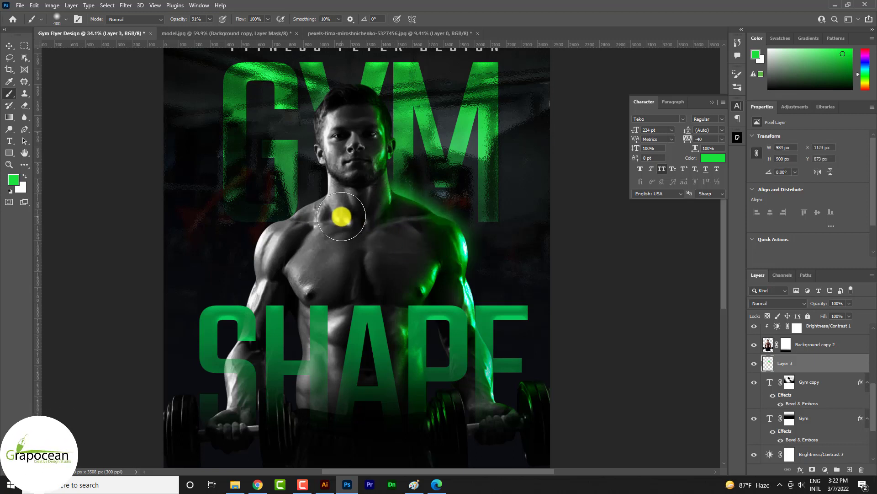
left_click_drag(300, 236, 280, 247)
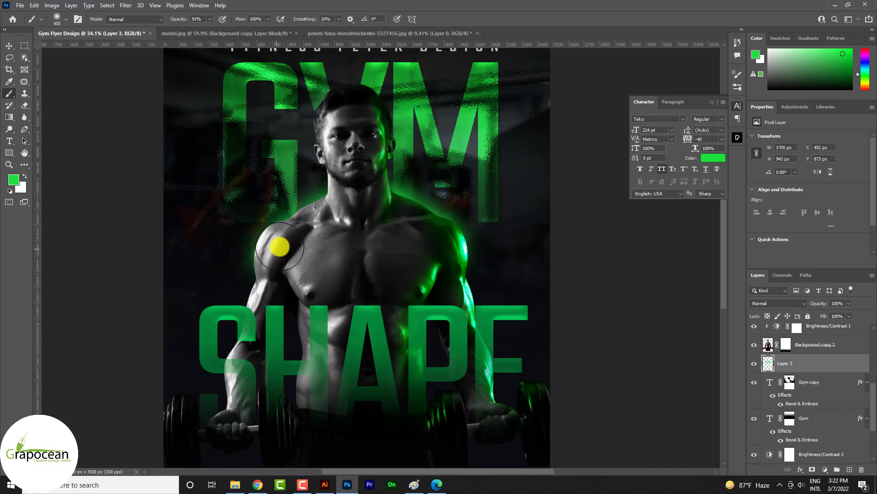
scroll(339, 287, "down", 3)
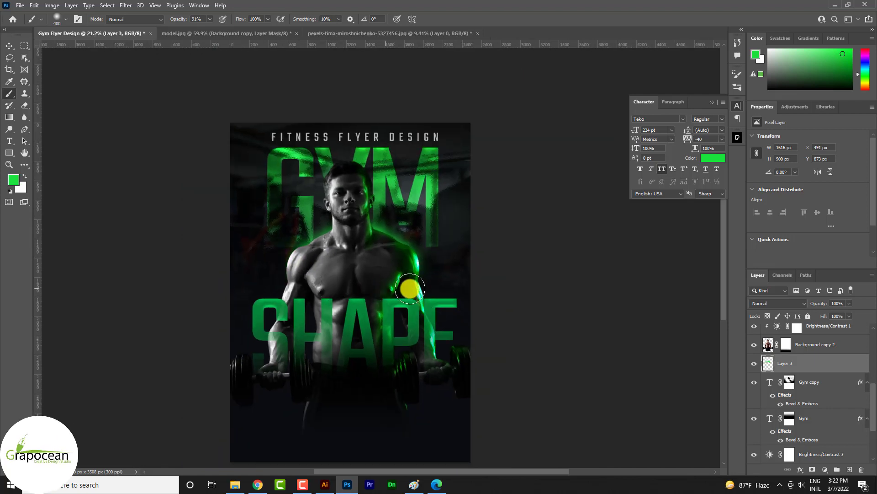
Extend the green glow along the right arm and forearm, then blend the layer as Linear Light
left_click_drag(410, 288, 406, 273)
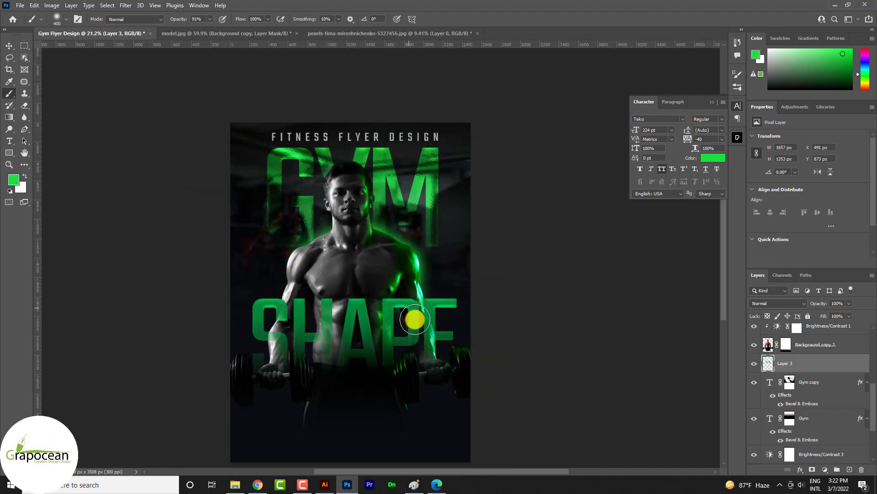
left_click_drag(411, 314, 462, 372)
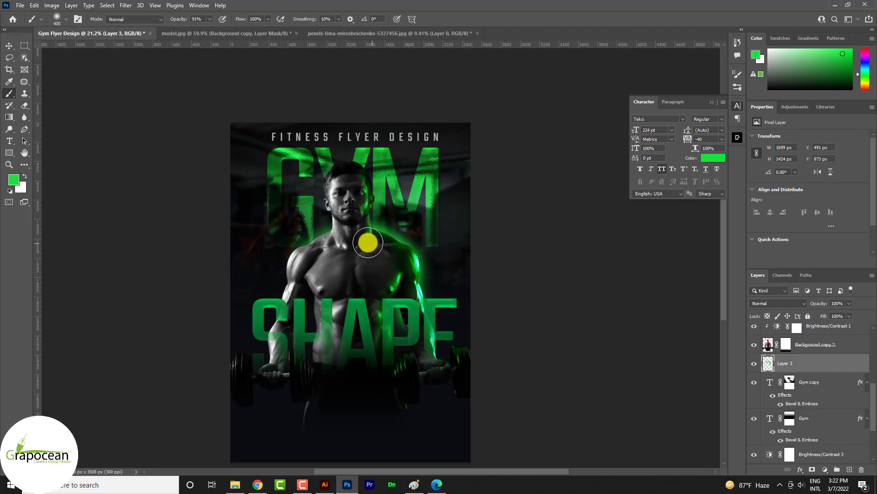
scroll(380, 250, "down", 3)
scroll(414, 309, "up", 1)
scroll(448, 341, "up", 4)
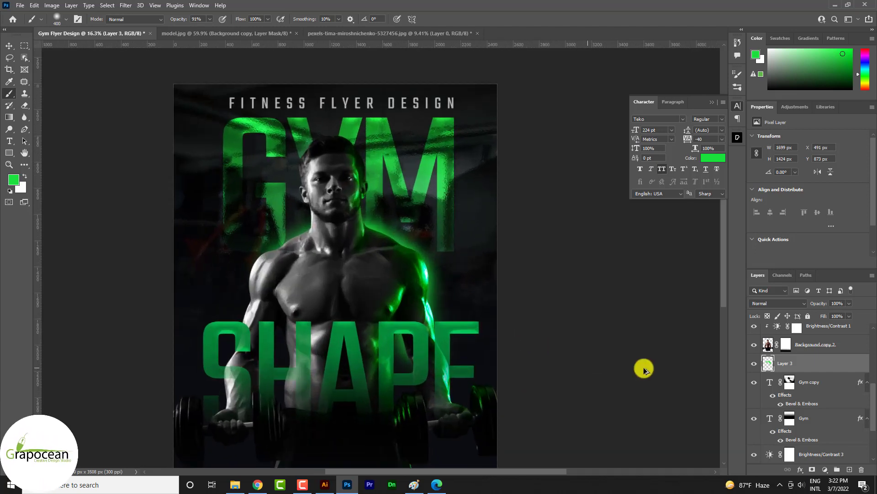
left_click(794, 306)
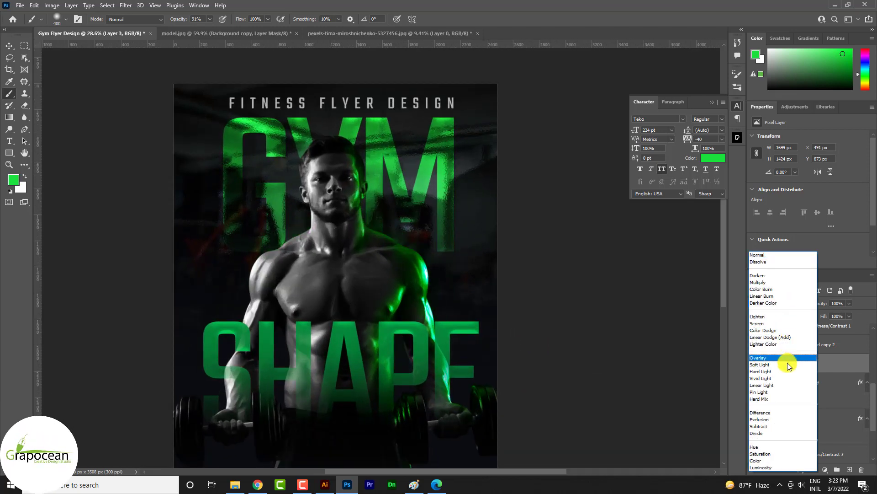
left_click(793, 385)
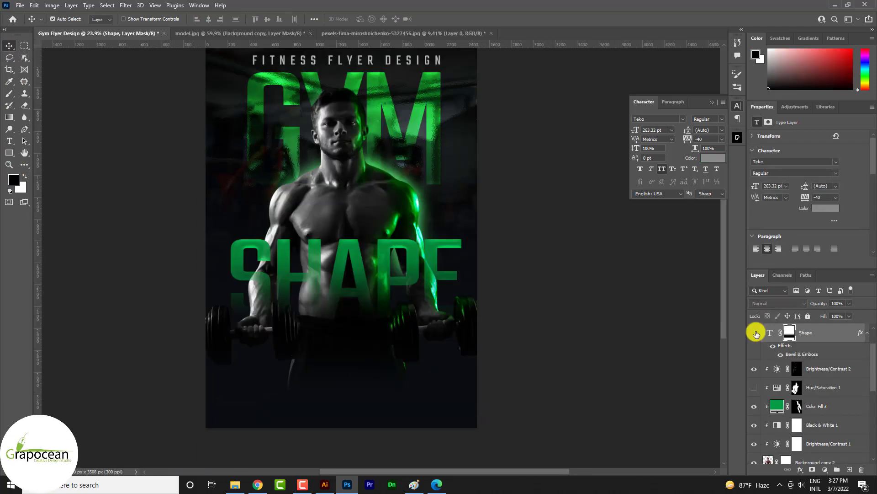
Duplicate the SHAPE text layer and convert the copy to a Smart Object
left_click(754, 333)
key("ctrl+j")
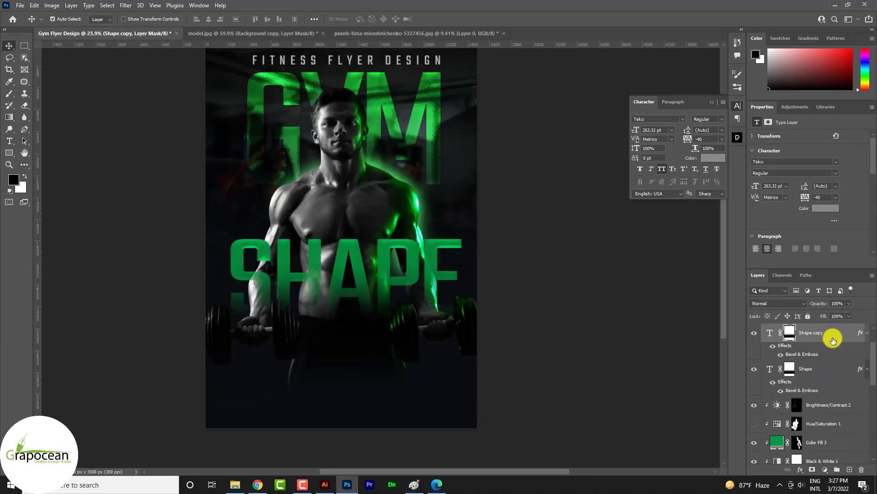
right_click(829, 331)
left_click(759, 174)
Apply a 47 px Gaussian Blur to the SHAPE copy, blend it as Linear Light, and switch to Illustrator
left_click(125, 5)
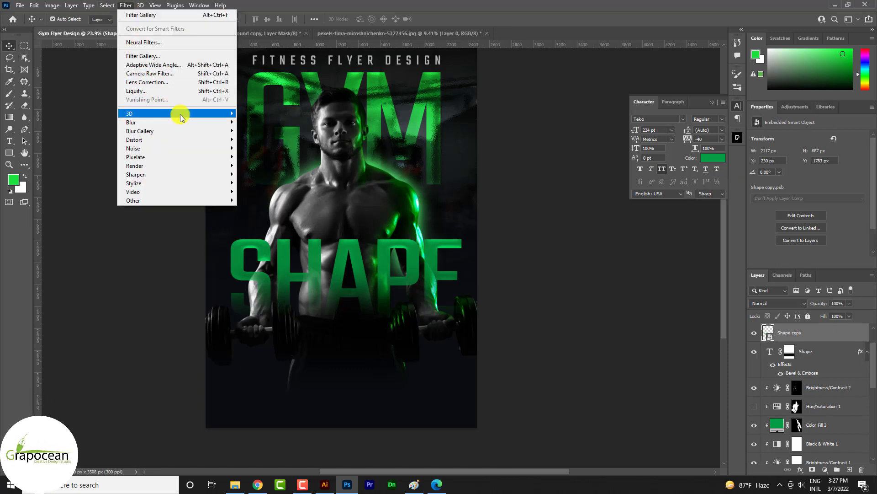
mouse_move(137, 122)
left_click(284, 158)
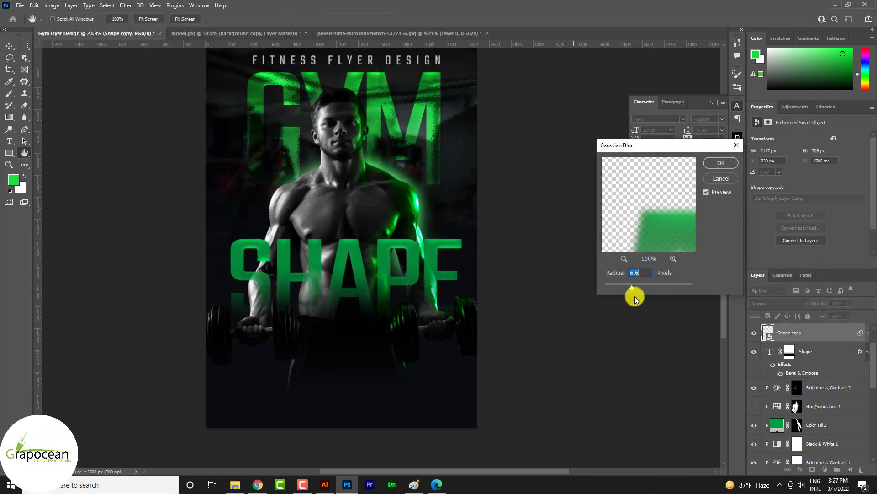
mouse_move(647, 289)
left_mouse_down()
mouse_move(668, 286)
mouse_move(652, 287)
left_mouse_up()
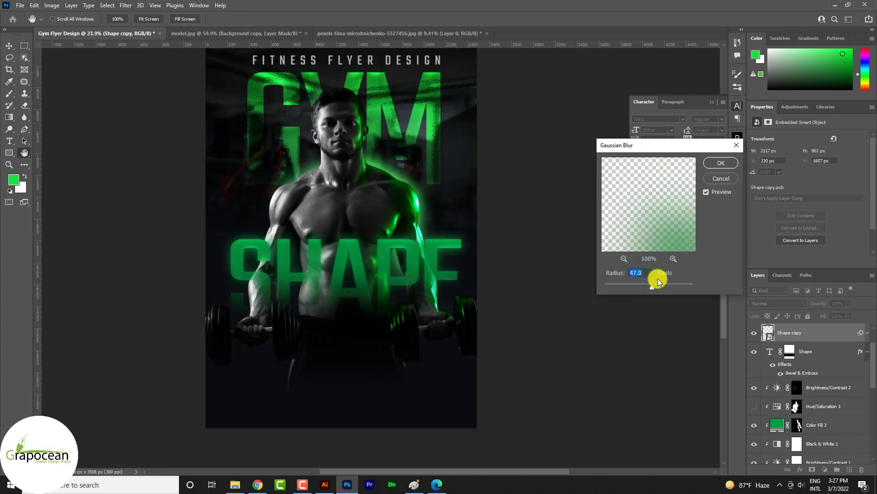
left_click(718, 163)
left_click(777, 303)
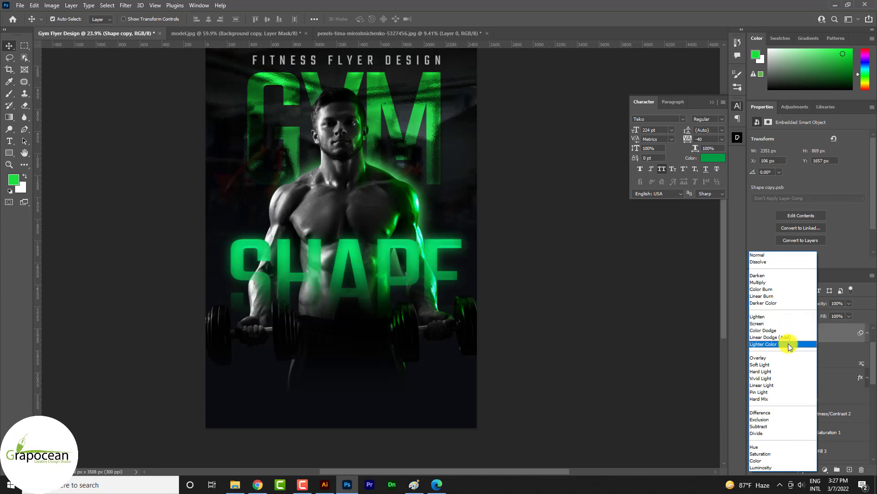
left_click(802, 385)
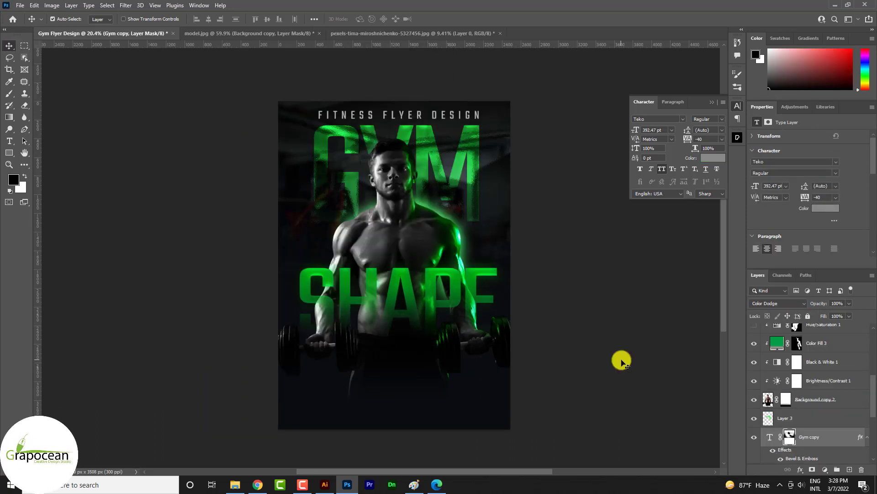
left_click(327, 485)
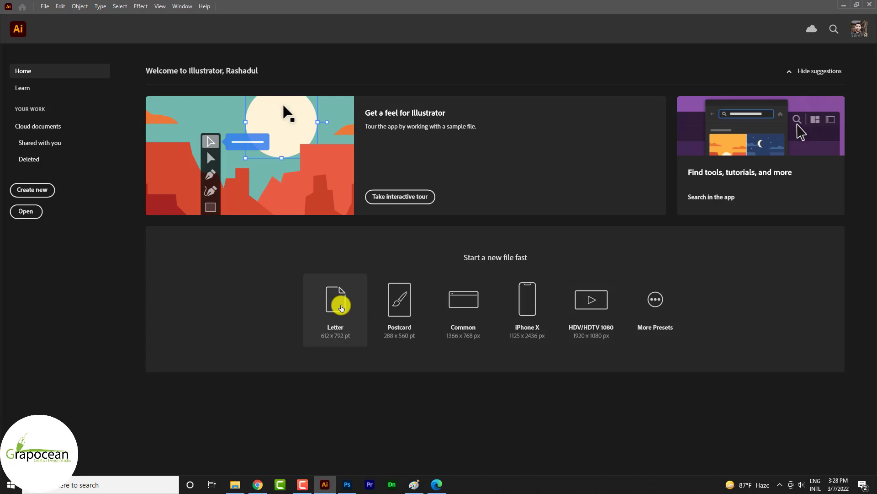
Create a new Letter document and draw a large open arc with the Pen tool
left_click(341, 307)
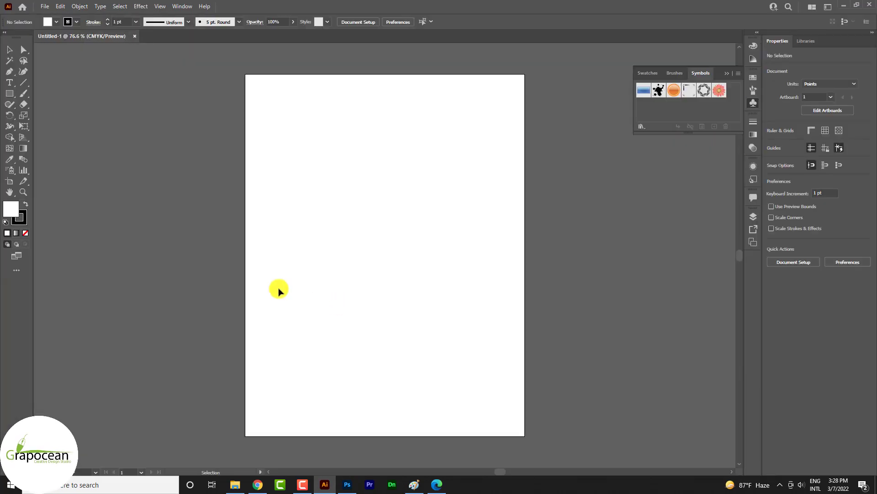
key("p")
left_click_drag(301, 169, 413, 220)
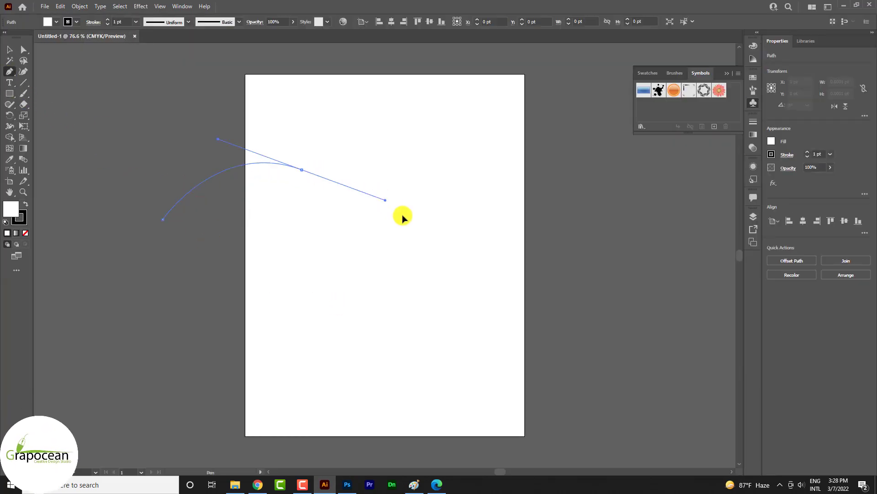
key("ctrl+minus")
key("ctrl+z")
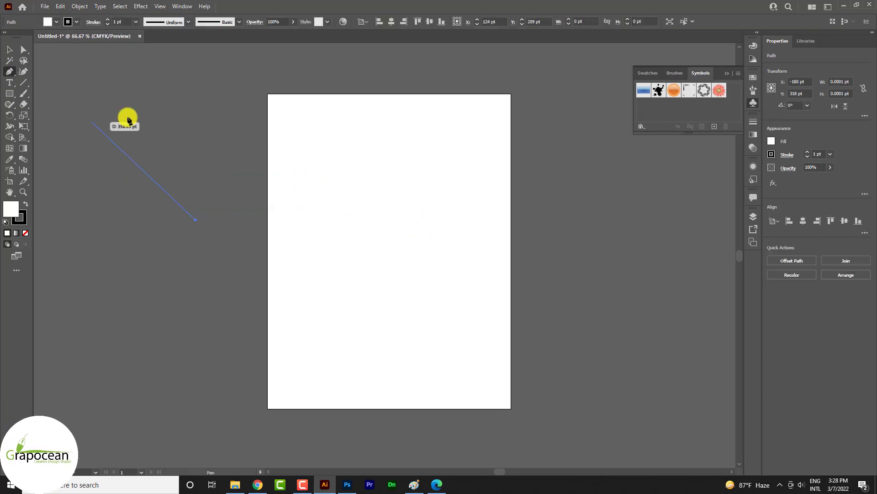
left_click_drag(311, 122, 314, 115)
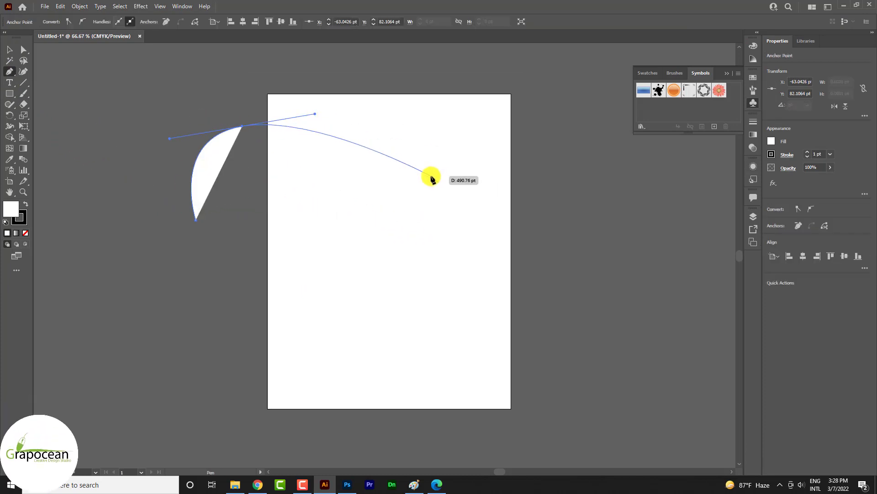
key("ctrl+z")
mouse_move(406, 158)
left_mouse_down()
mouse_move(519, 247)
mouse_move(543, 251)
left_mouse_up()
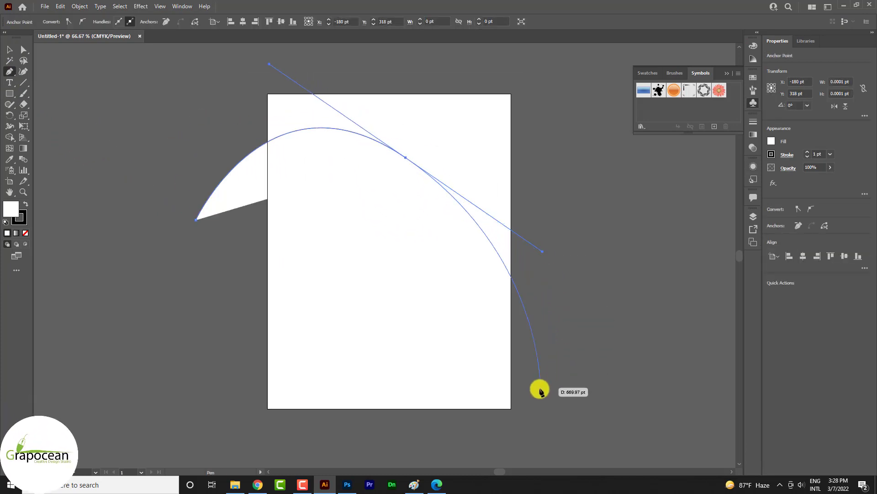
left_click_drag(350, 431, 247, 441)
left_click(9, 50)
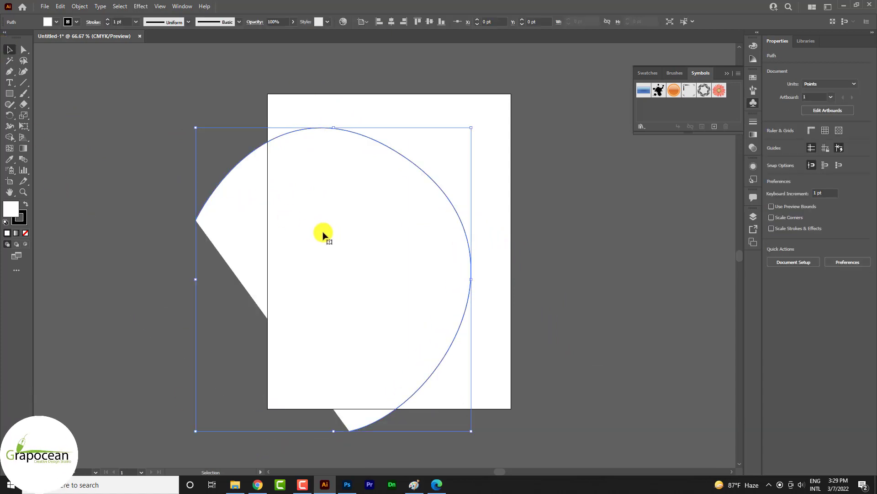
Give the arc no fill, the rough 6.00 art brush and a 3 pt stroke, then reposition it
left_click(56, 22)
left_click(8, 40)
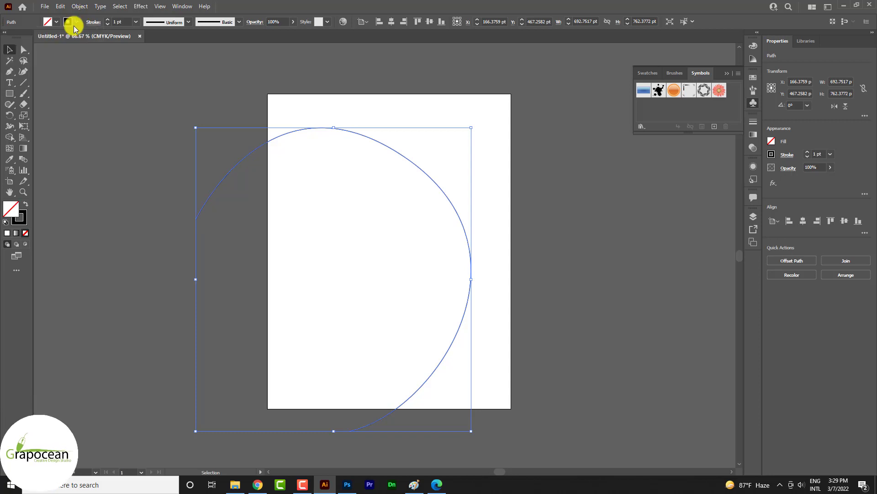
left_click(290, 145)
left_click_drag(279, 140, 131, 87)
left_click(680, 73)
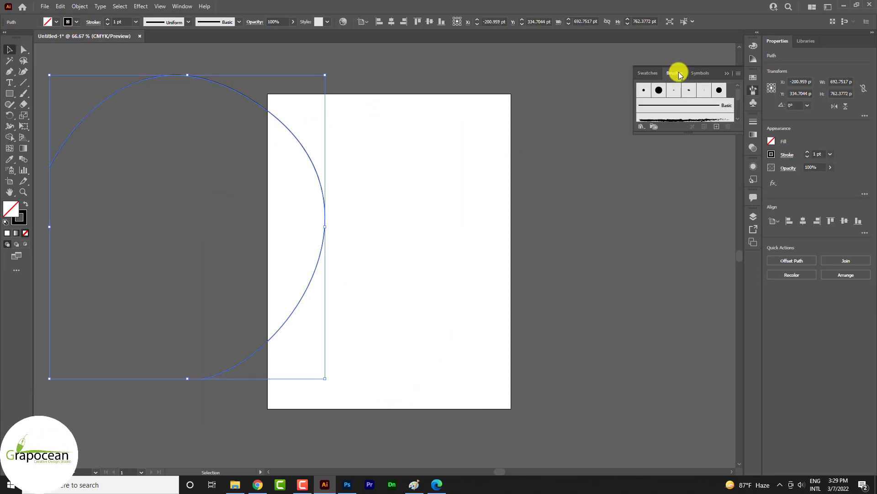
scroll(708, 101, "down", 3)
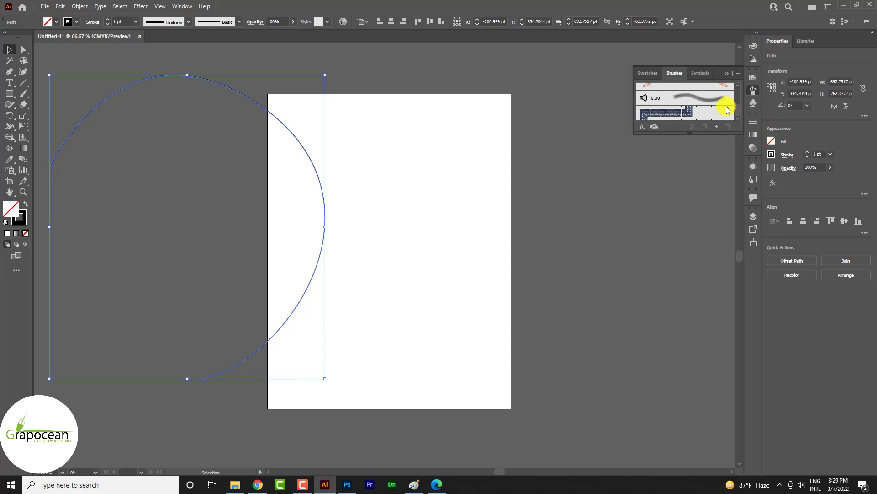
left_click(690, 98)
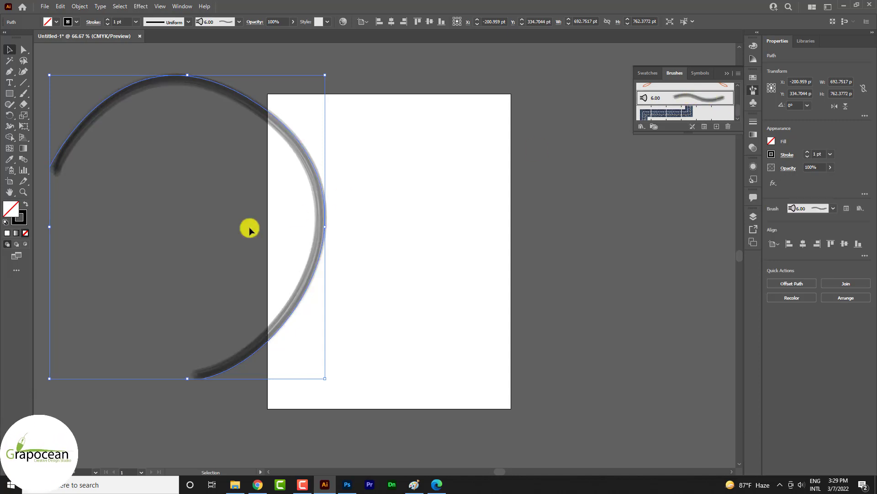
left_click(107, 20)
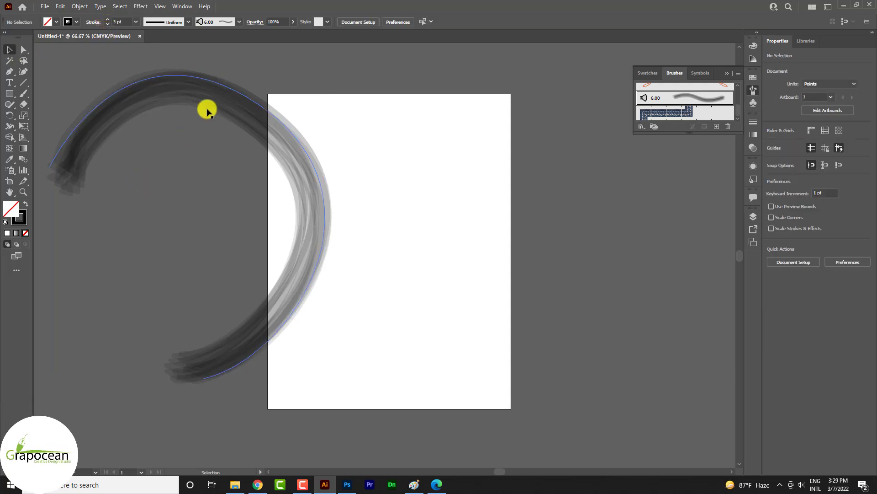
mouse_move(206, 112)
left_mouse_down()
mouse_move(349, 484)
mouse_move(391, 280)
left_mouse_up()
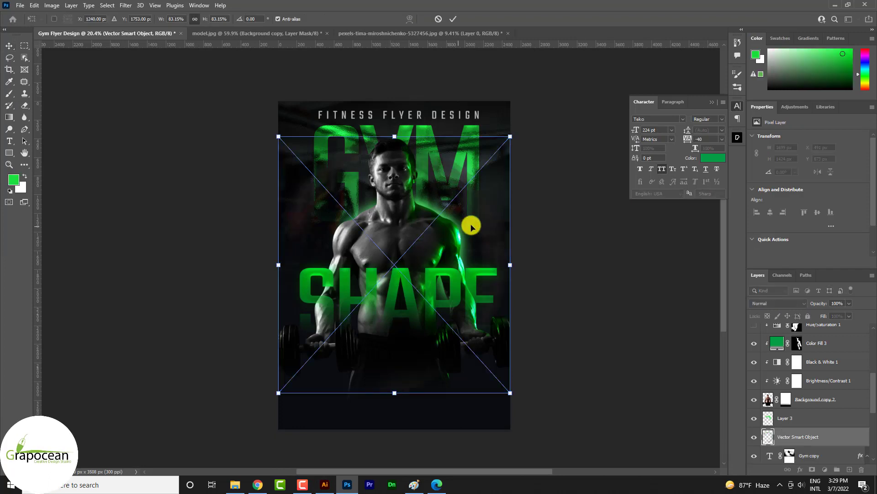
Commit the placed ring, blend it with Divide, and Alt-drag a copy of the title to the bottom
left_click(453, 18)
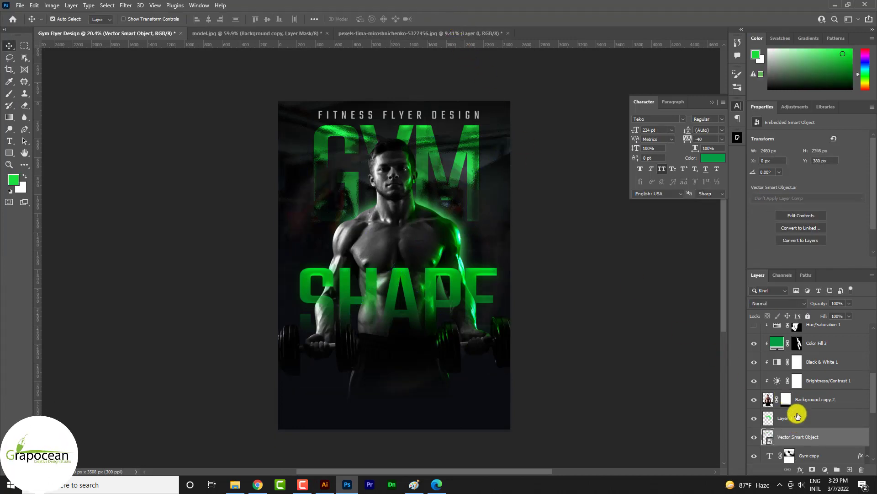
left_click(776, 303)
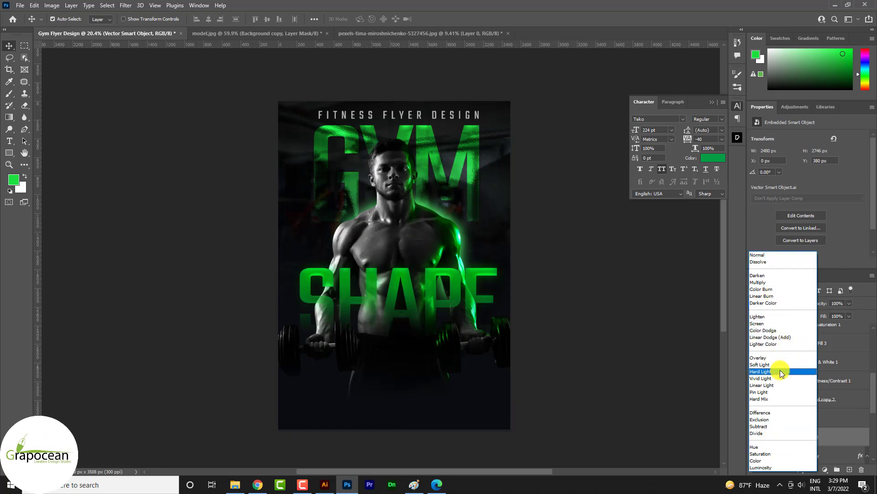
left_click(788, 433)
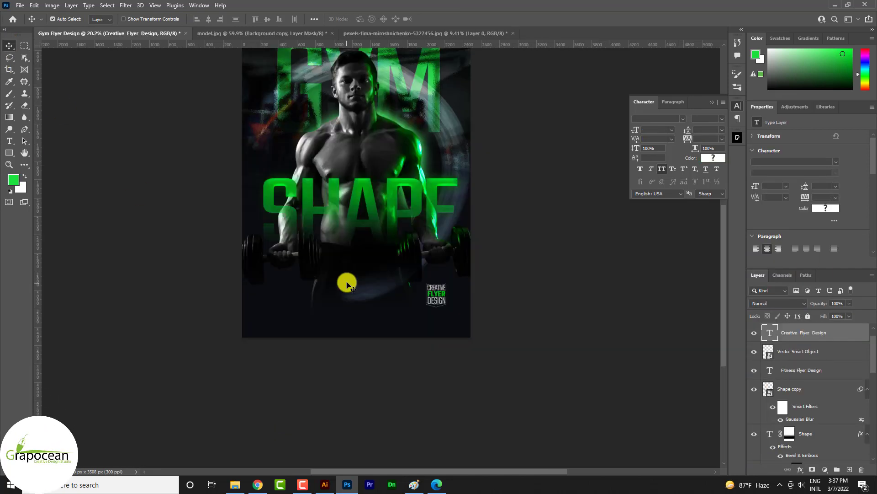
scroll(352, 289, "up", 2)
scroll(354, 296, "up", 3)
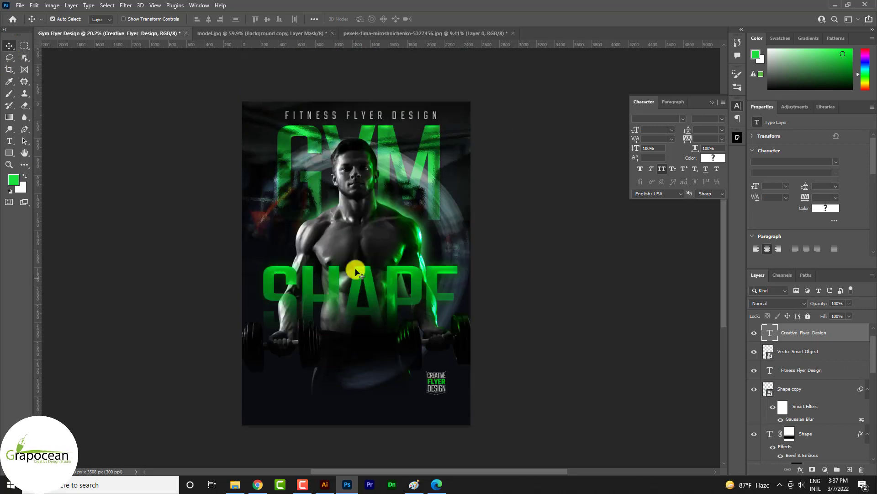
left_click_drag(362, 129, 360, 421)
left_click(9, 140)
left_click(293, 417)
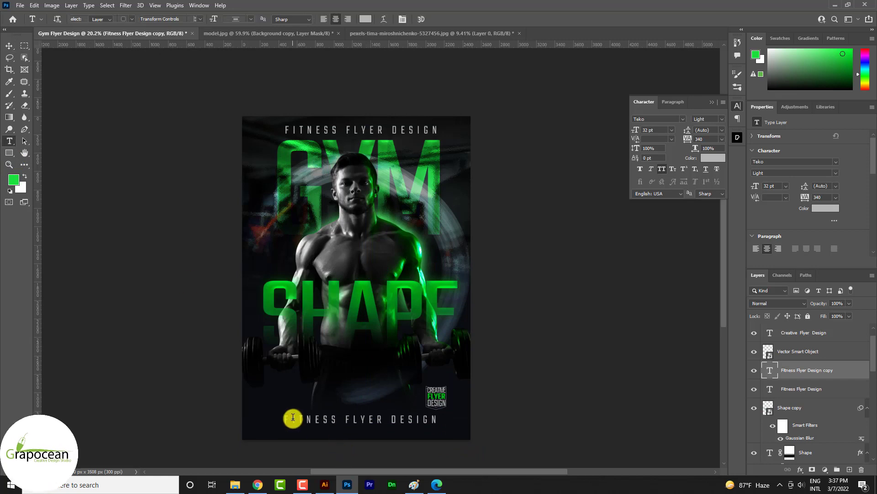
left_click_drag(286, 419, 477, 434)
type("w")
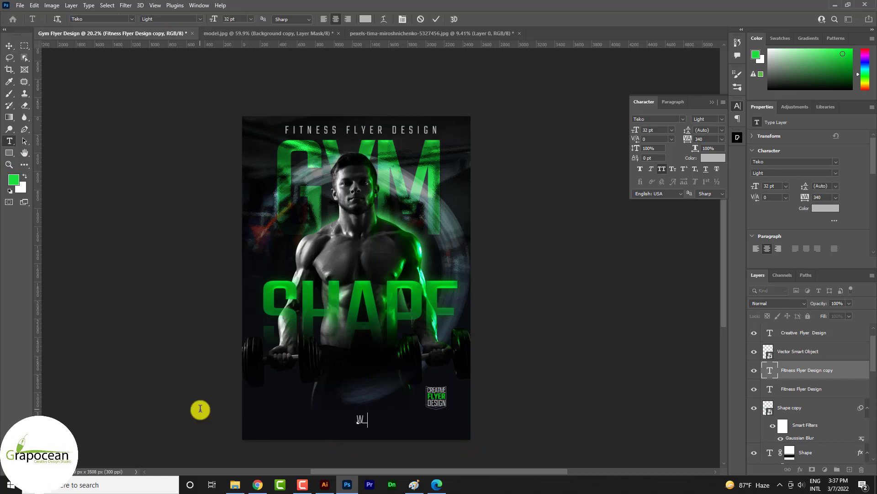
type("ww.")
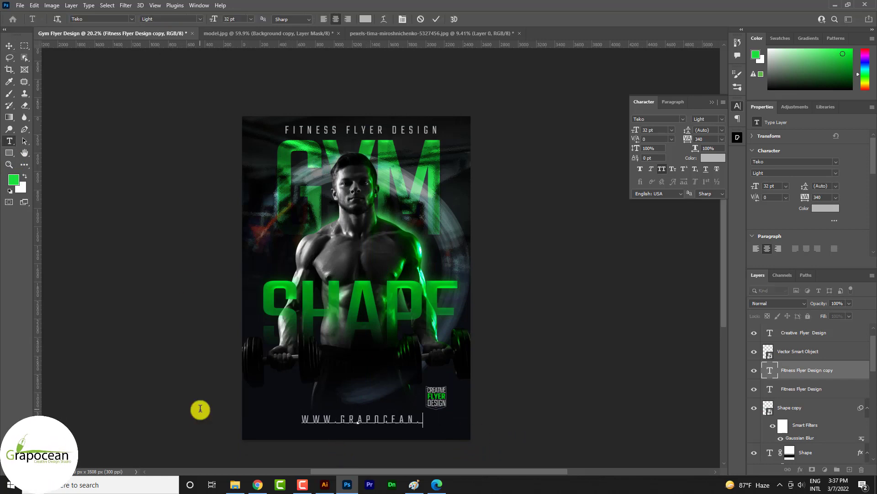
left_click_drag(288, 413, 503, 427)
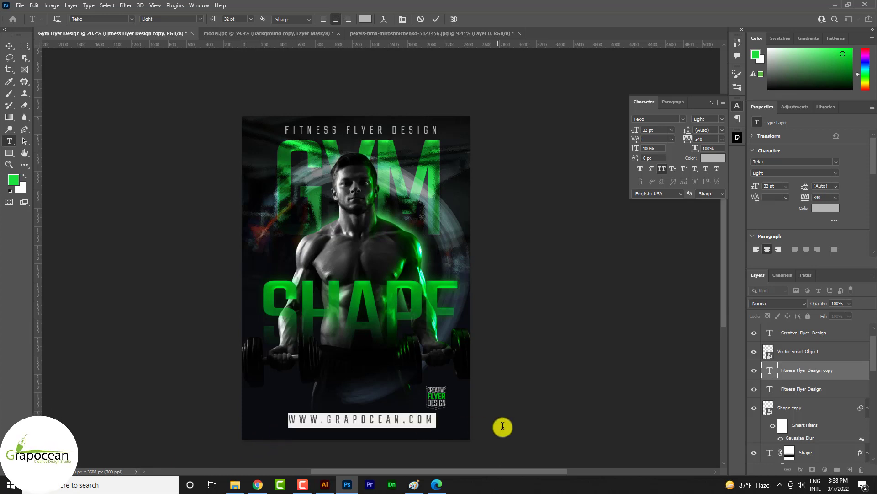
key("alt+Left")
key("alt+Left")
key("alt+Left")
key("alt+Left")
key("alt+Left")
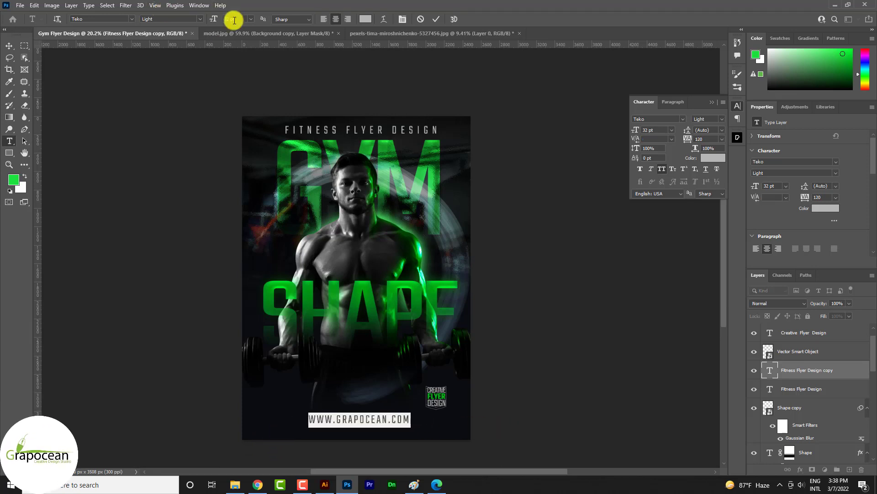
left_click(251, 19)
left_click(245, 94)
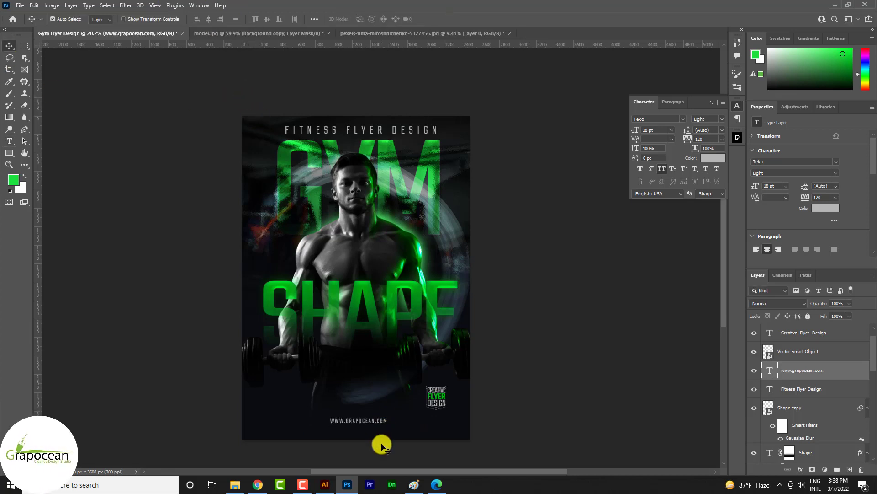
scroll(812, 377, "up", 2)
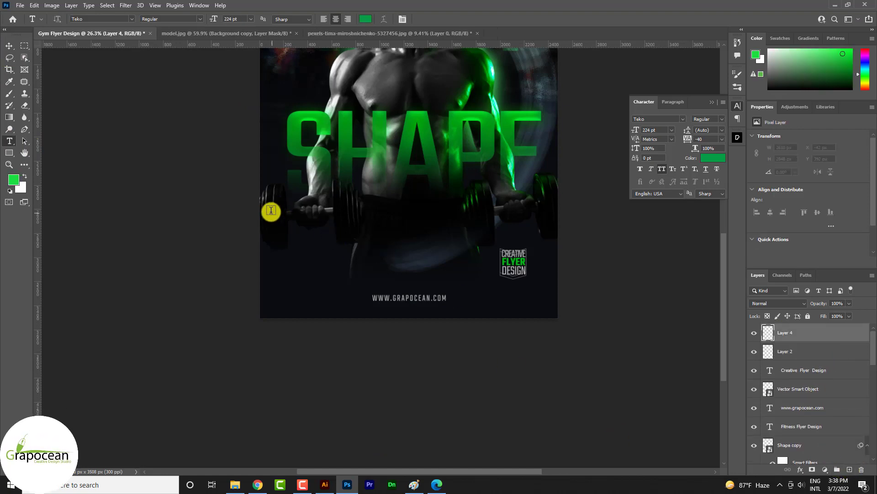
Draw a paragraph text box above the footer, set 20 pt text, and turn off All Caps
left_click_drag(272, 222, 542, 297)
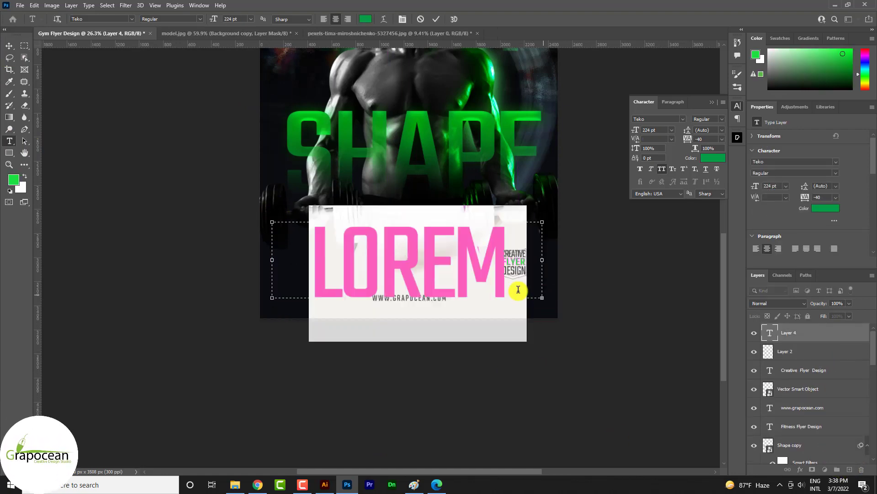
left_click(227, 19)
type("3")
key("Return")
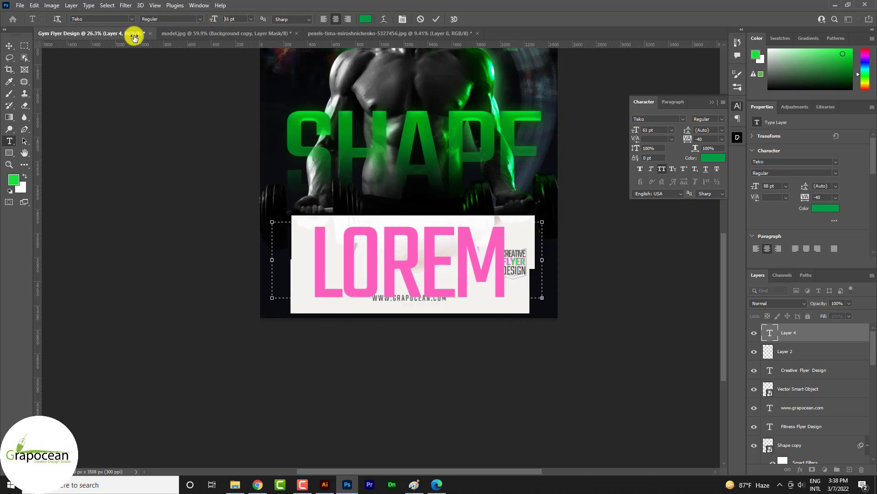
type("20")
key("Return")
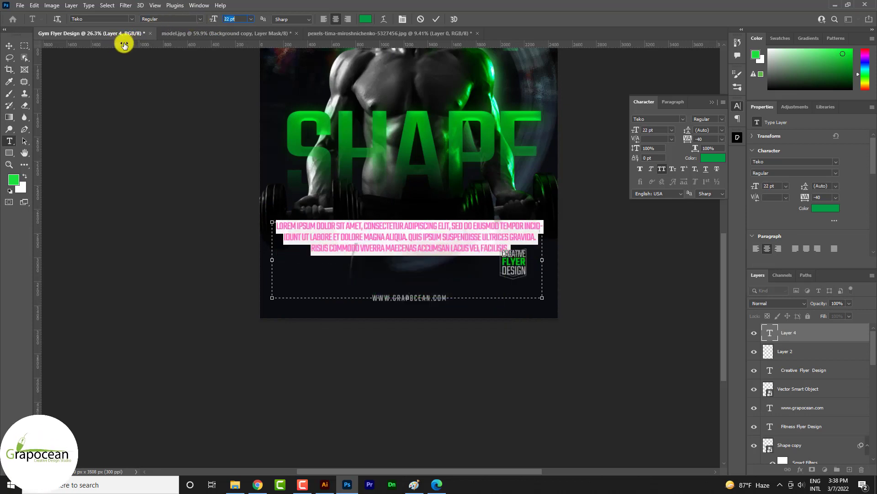
left_click(663, 169)
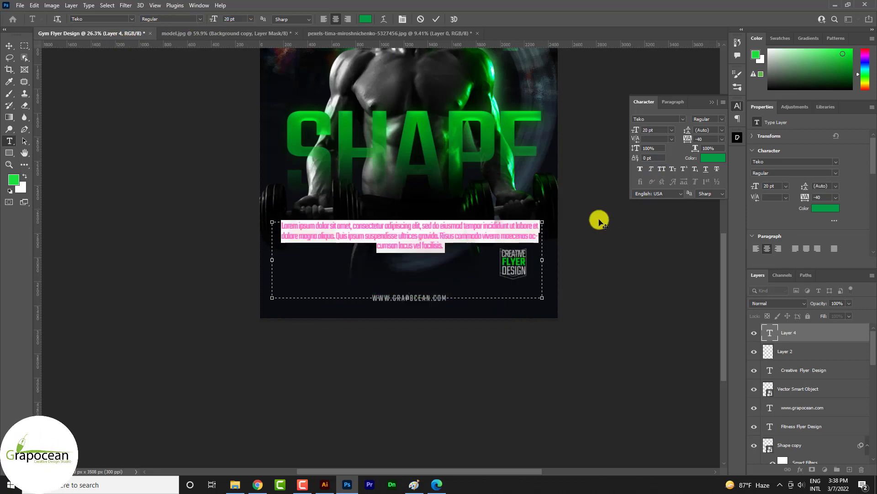
left_click_drag(515, 263, 524, 260)
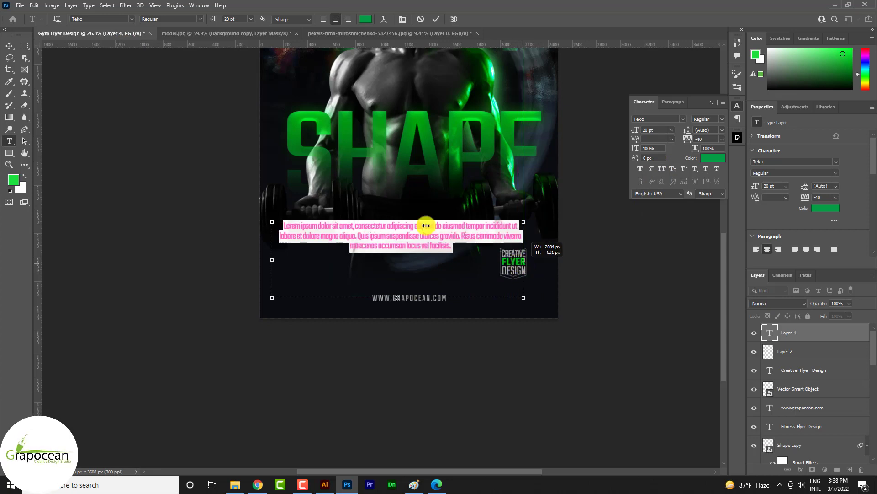
Make the body text Light weight at 18 pt and colour it light grey
left_click(200, 19)
left_click(173, 35)
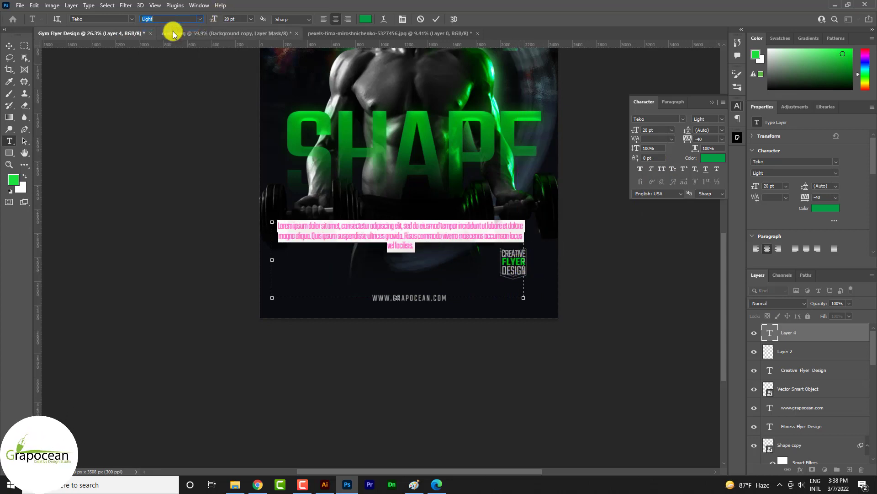
left_click_drag(216, 23, 216, 22)
type("18")
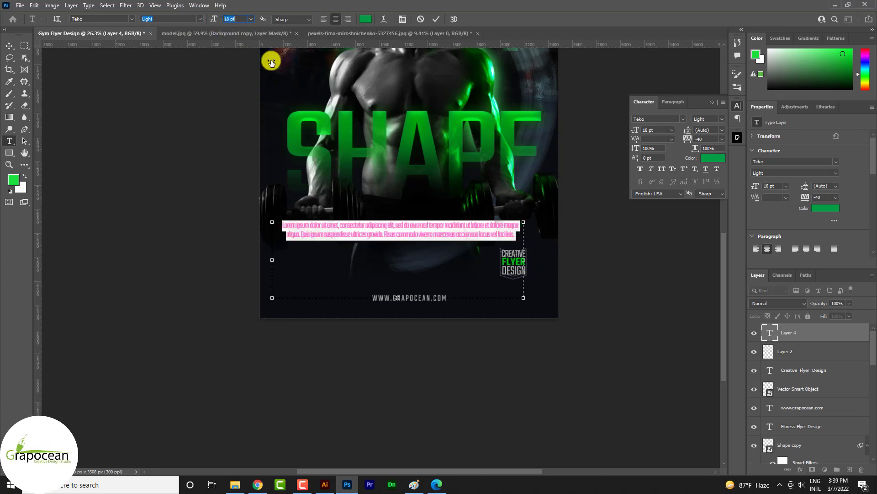
left_click(510, 266)
left_click_drag(505, 267, 225, 94)
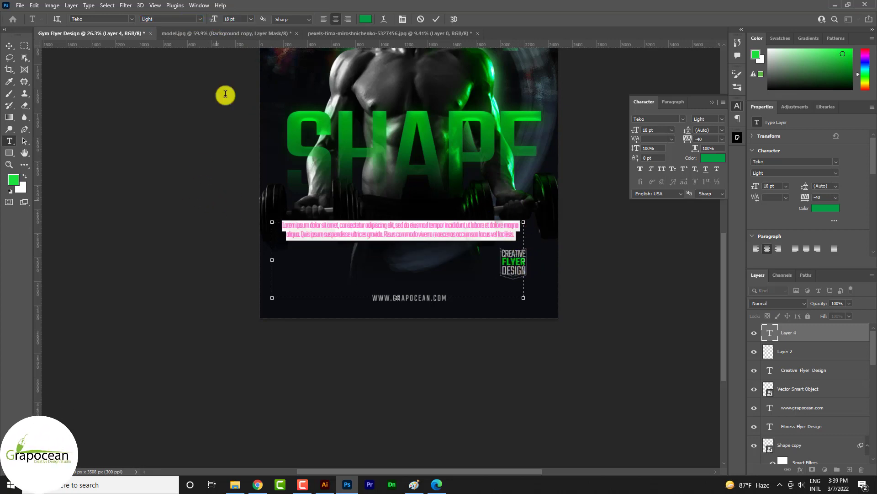
left_click(364, 20)
left_click(409, 337)
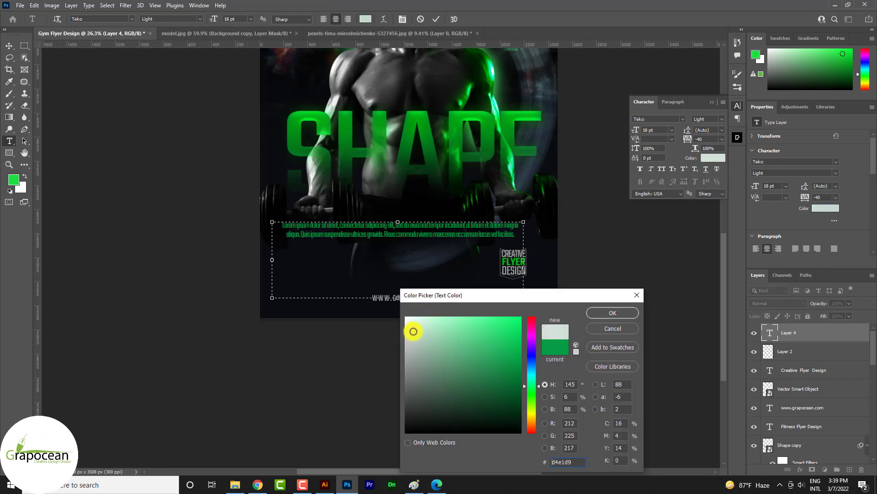
left_click(623, 313)
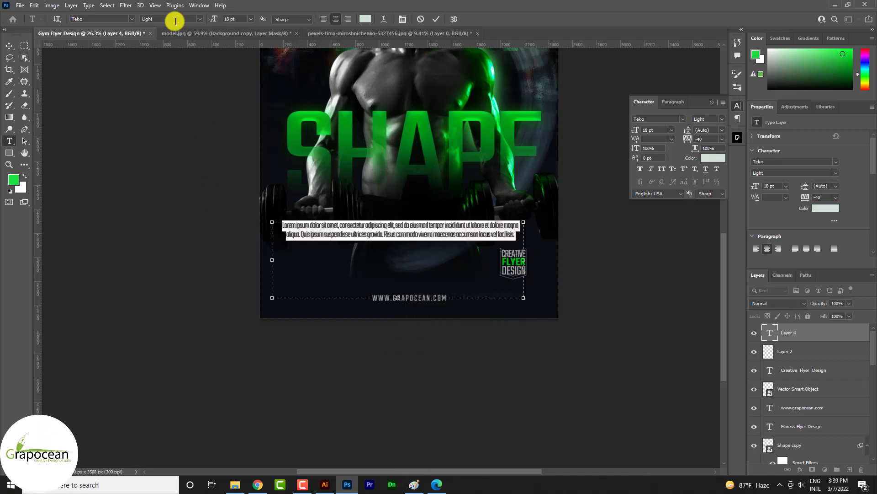
Change the body text font to Candara at 15 pt and commit the edits
left_click(131, 21)
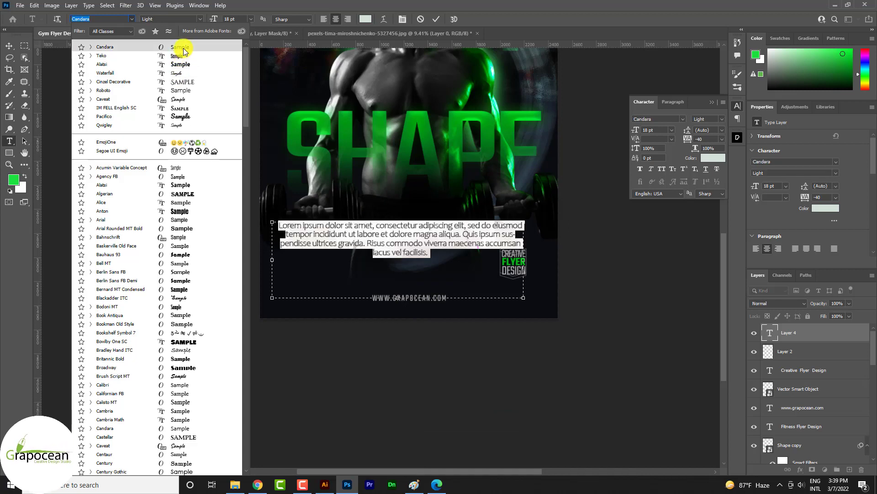
left_click(183, 50)
left_click_drag(211, 17, 213, 18)
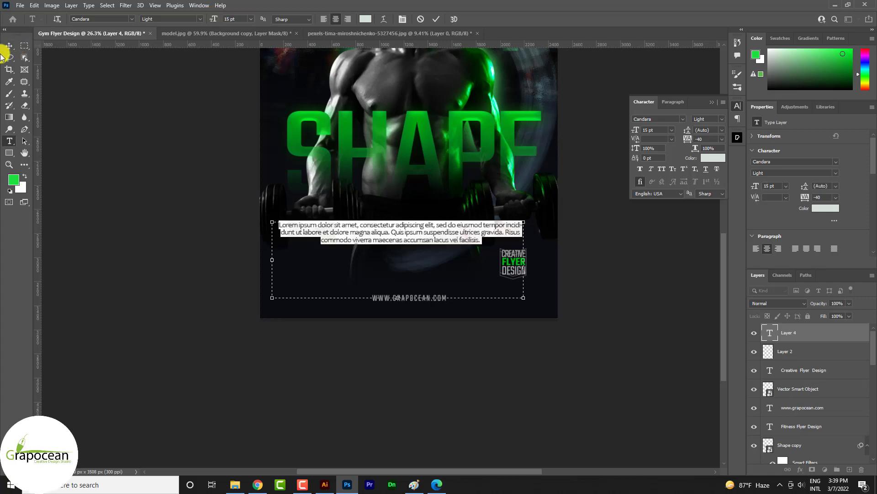
left_click(9, 45)
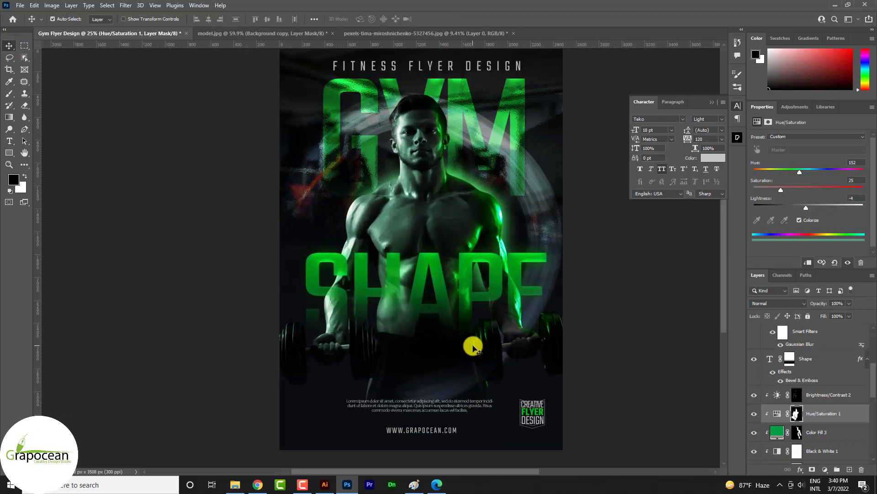
scroll(473, 346, "down", 1)
scroll(473, 346, "down", 2)
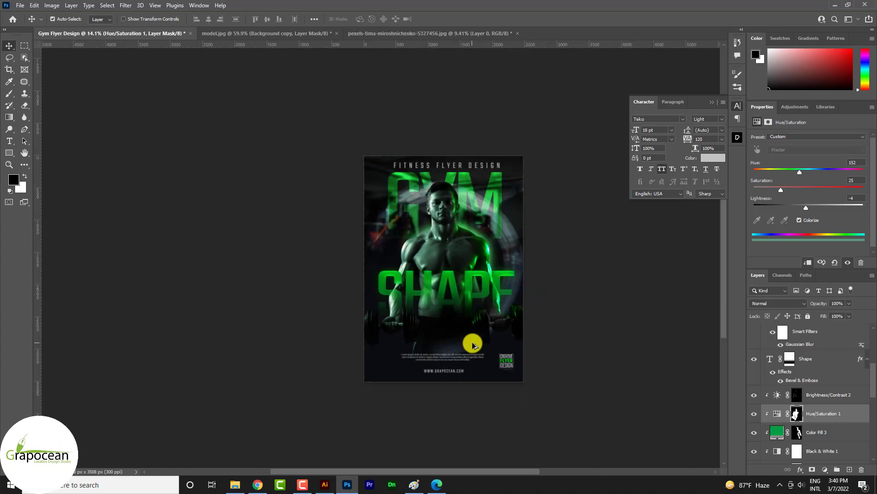
scroll(473, 345, "down", 1)
scroll(496, 325, "up", 2)
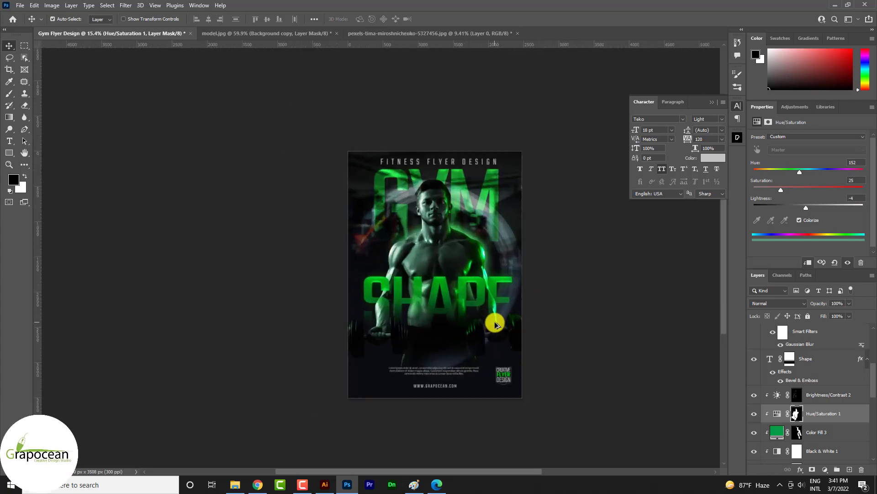